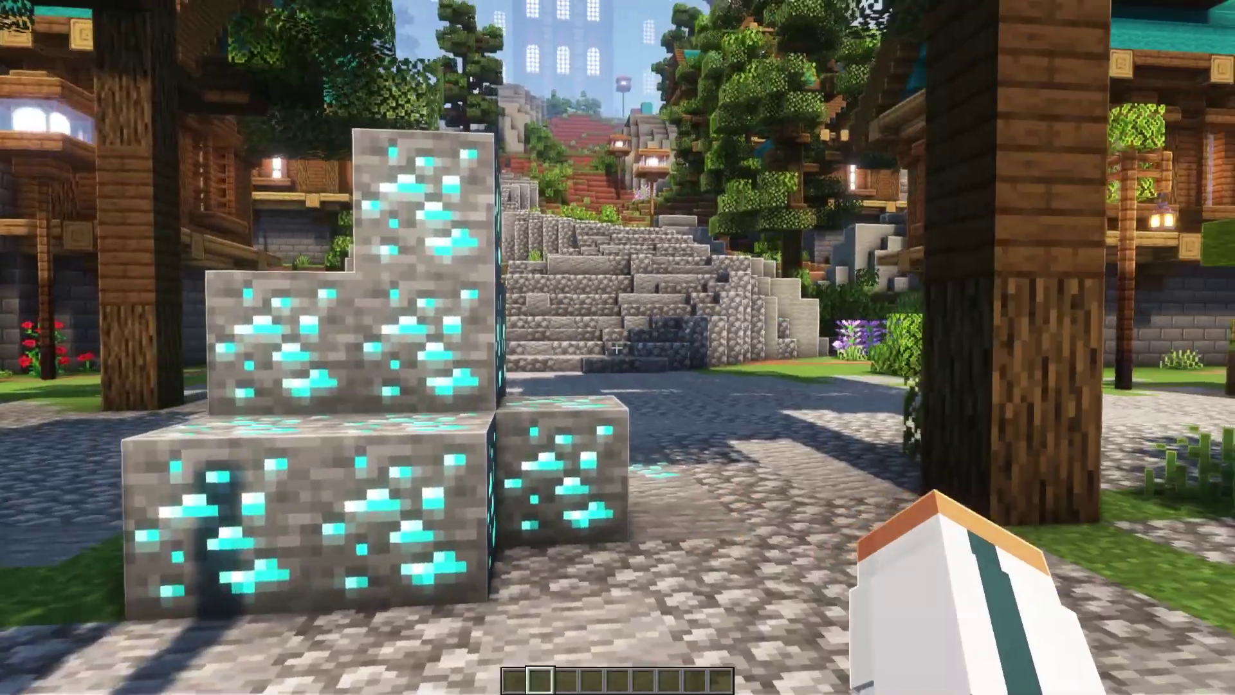
- Run /gui and open the Create GUI options, glancing at Advanced before returning to the Creation menu
{"action": "key", "text": "slash"}
{"action": "type", "text": "gui"}
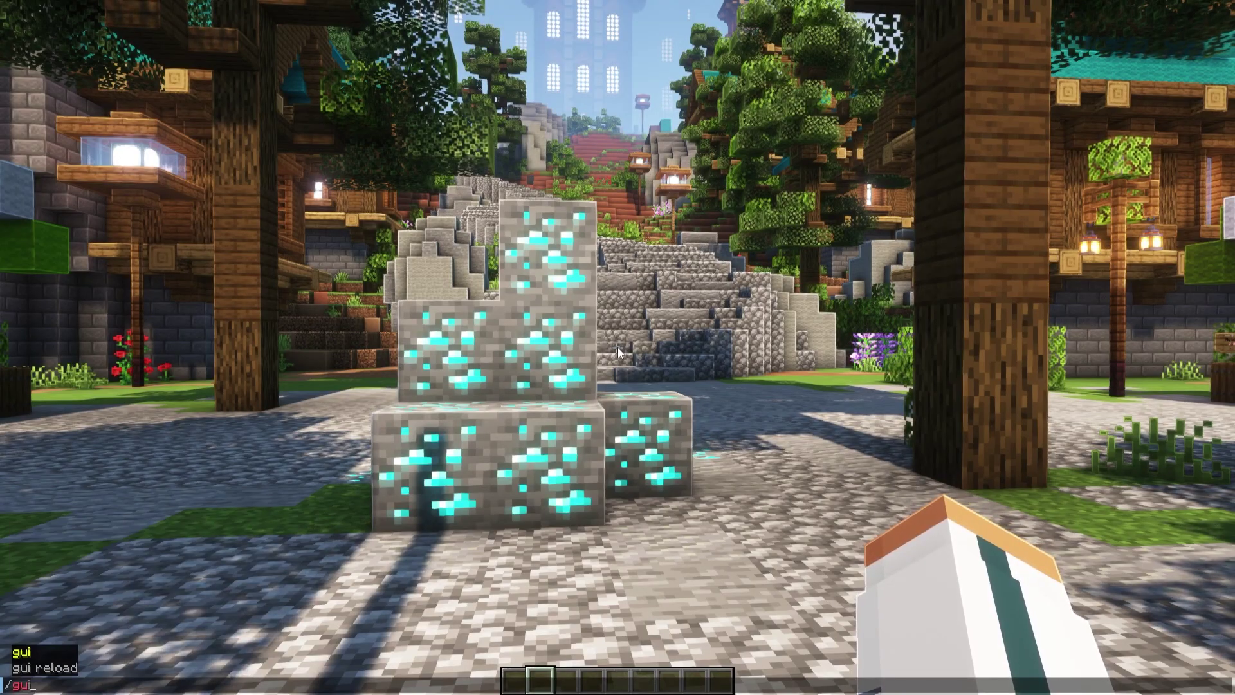
{"action": "key", "text": "Return"}
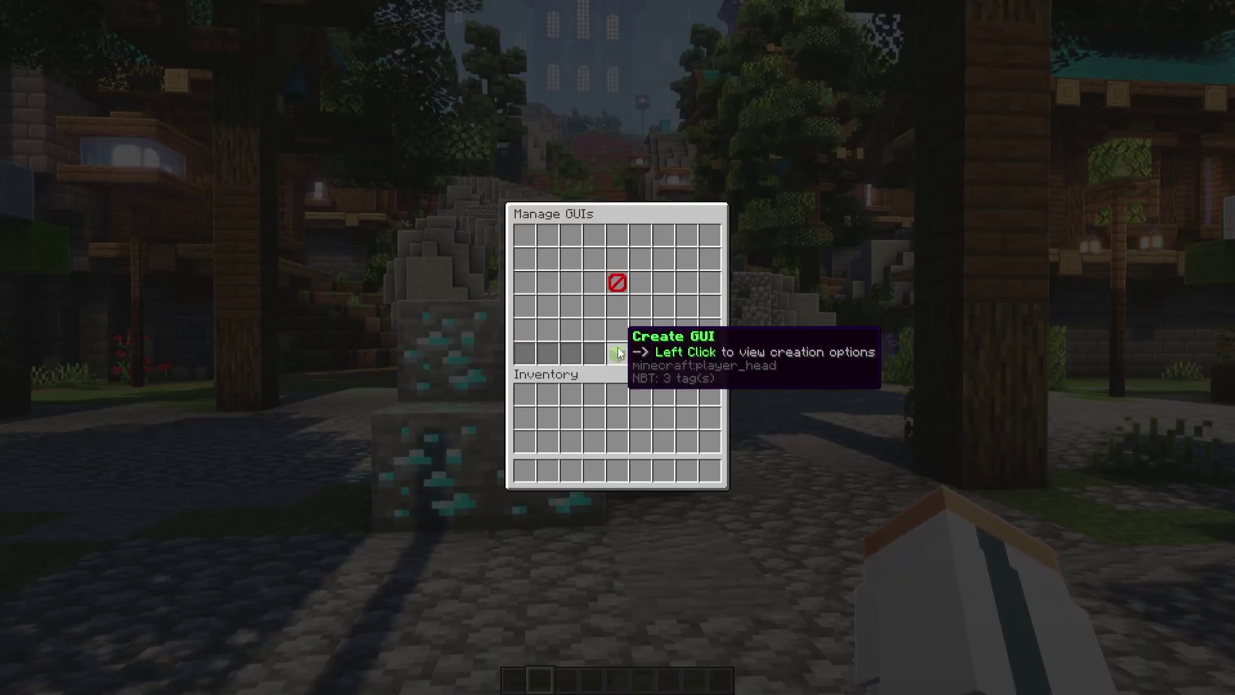
{"action": "left_click", "coordinate": [619, 353]}
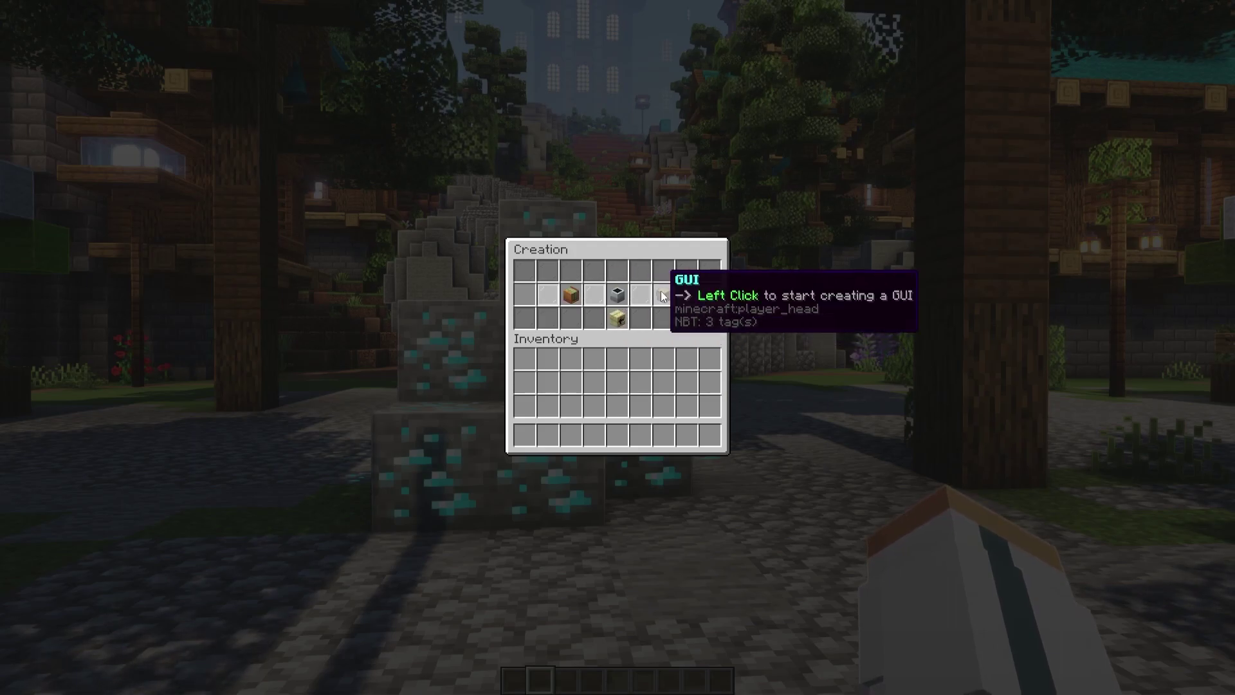
{"action": "left_click", "coordinate": [614, 296]}
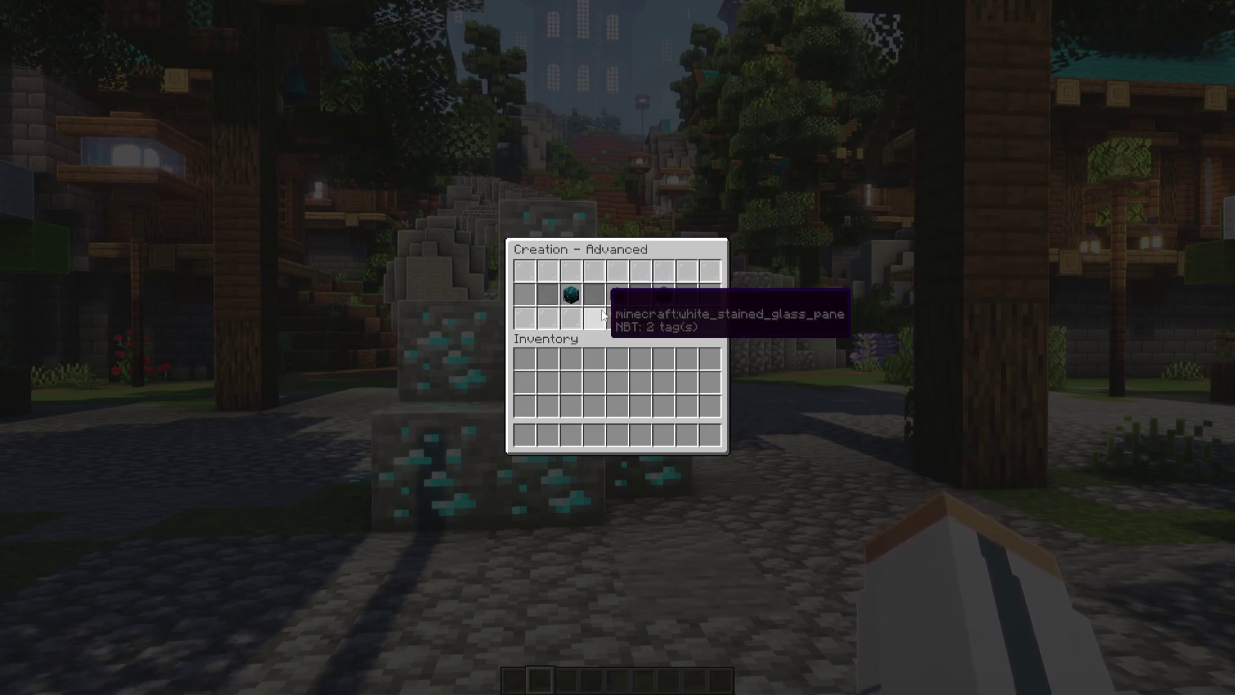
{"action": "left_click", "coordinate": [612, 318]}
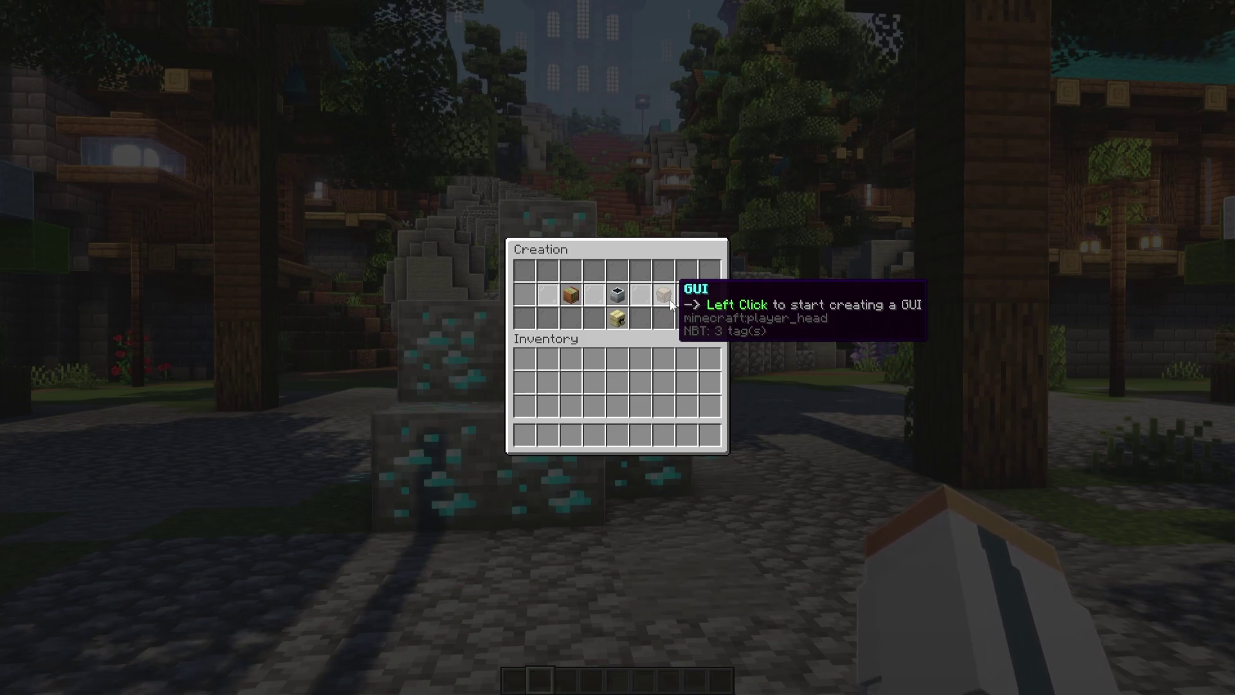
- Put white and cyan stained glass panes from Decoration Blocks into the hotbar, then start a new chest GUI
{"action": "key", "text": "Escape"}
{"action": "key", "text": "e"}
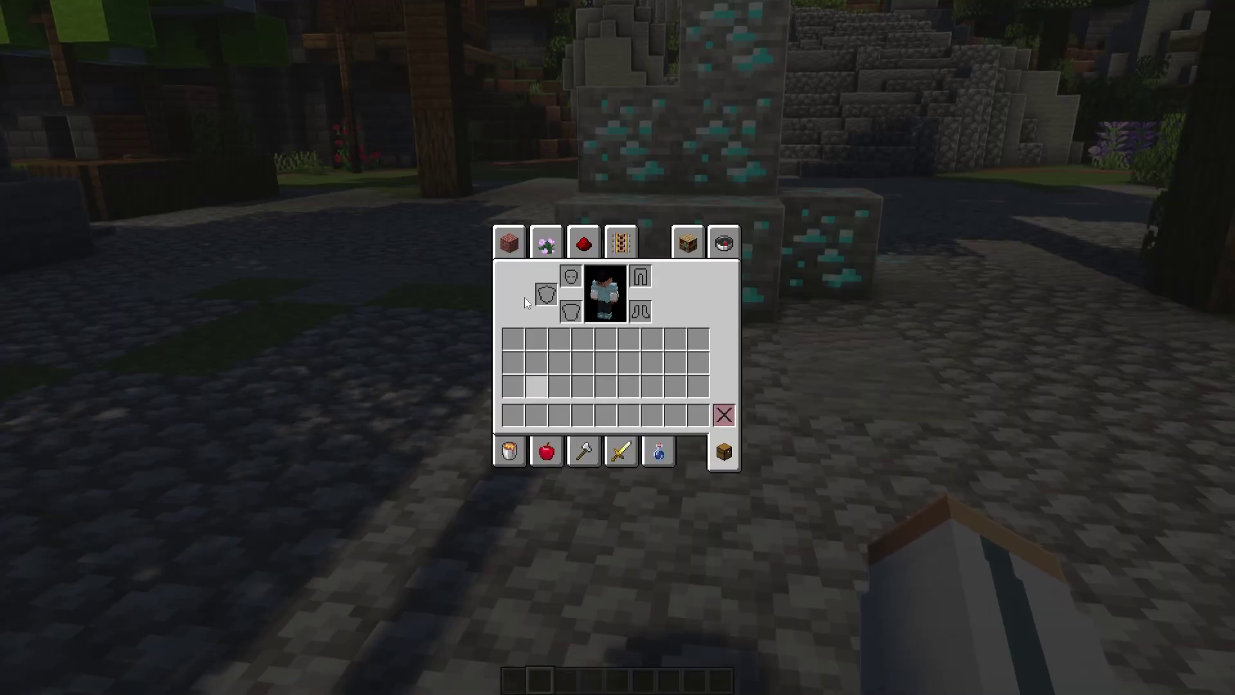
{"action": "left_click", "coordinate": [546, 243]}
{"action": "scroll", "coordinate": [654, 329], "scroll_direction": "down", "scroll_amount": 10}
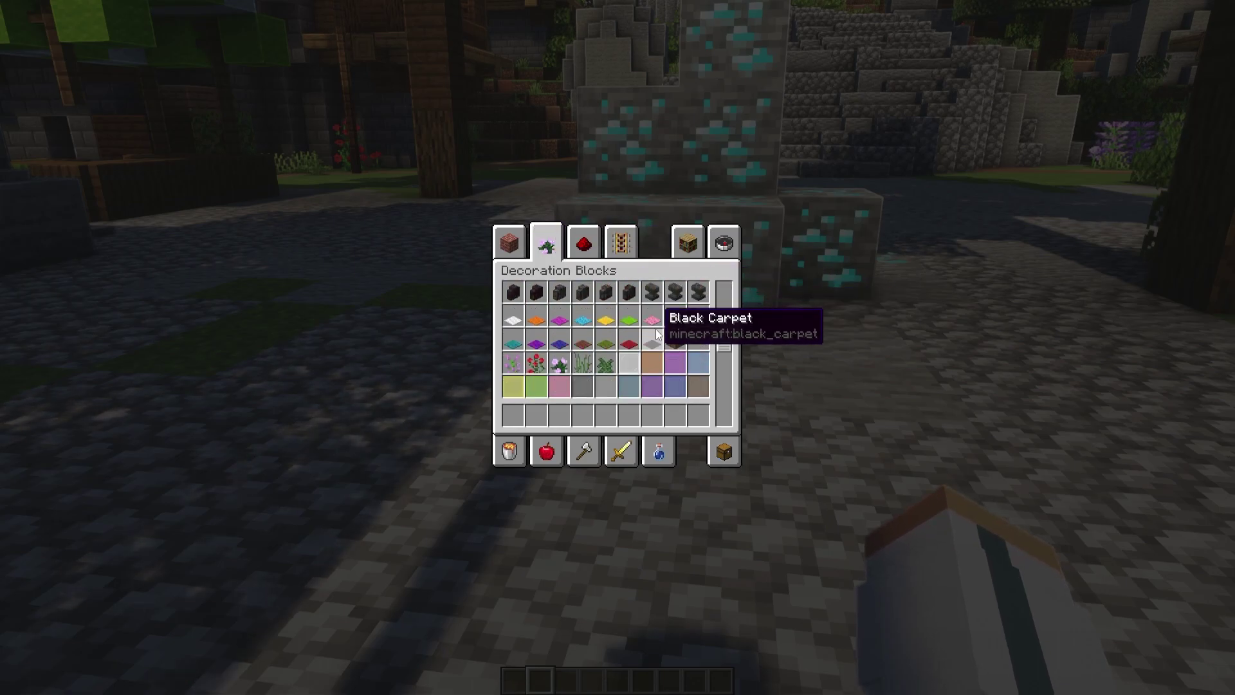
{"action": "left_click", "coordinate": [631, 364]}
{"action": "left_click", "coordinate": [578, 414]}
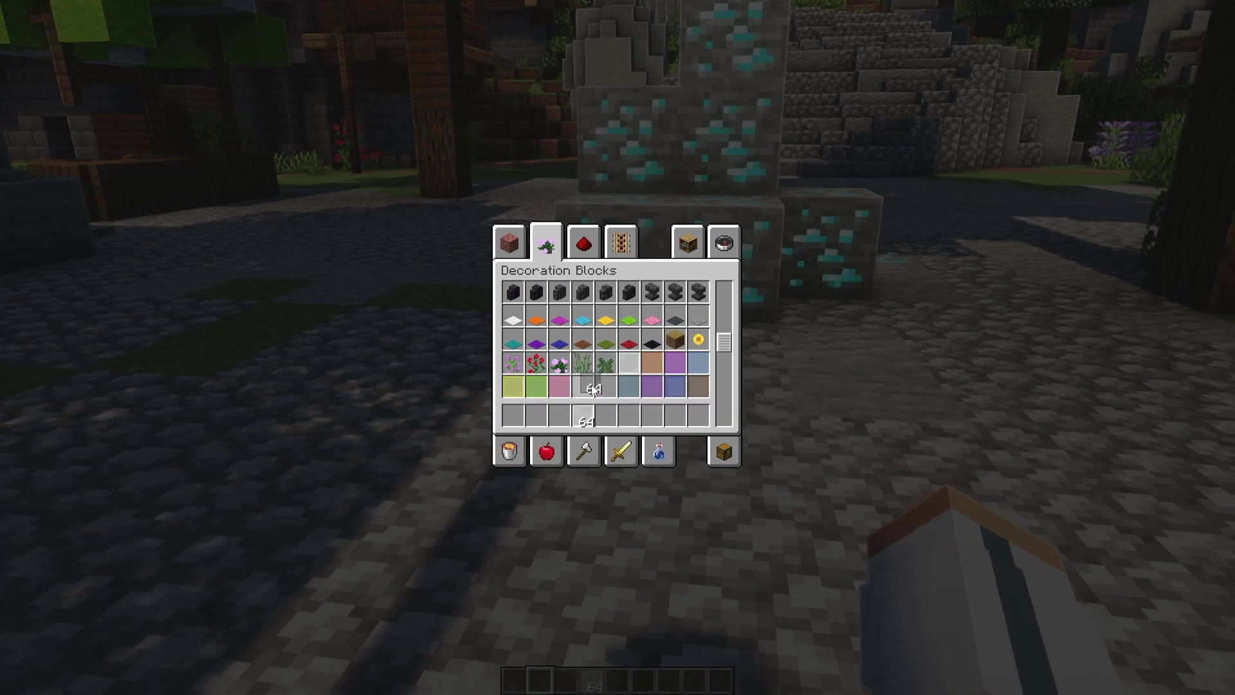
{"action": "left_click", "coordinate": [625, 385]}
{"action": "left_click", "coordinate": [607, 415]}
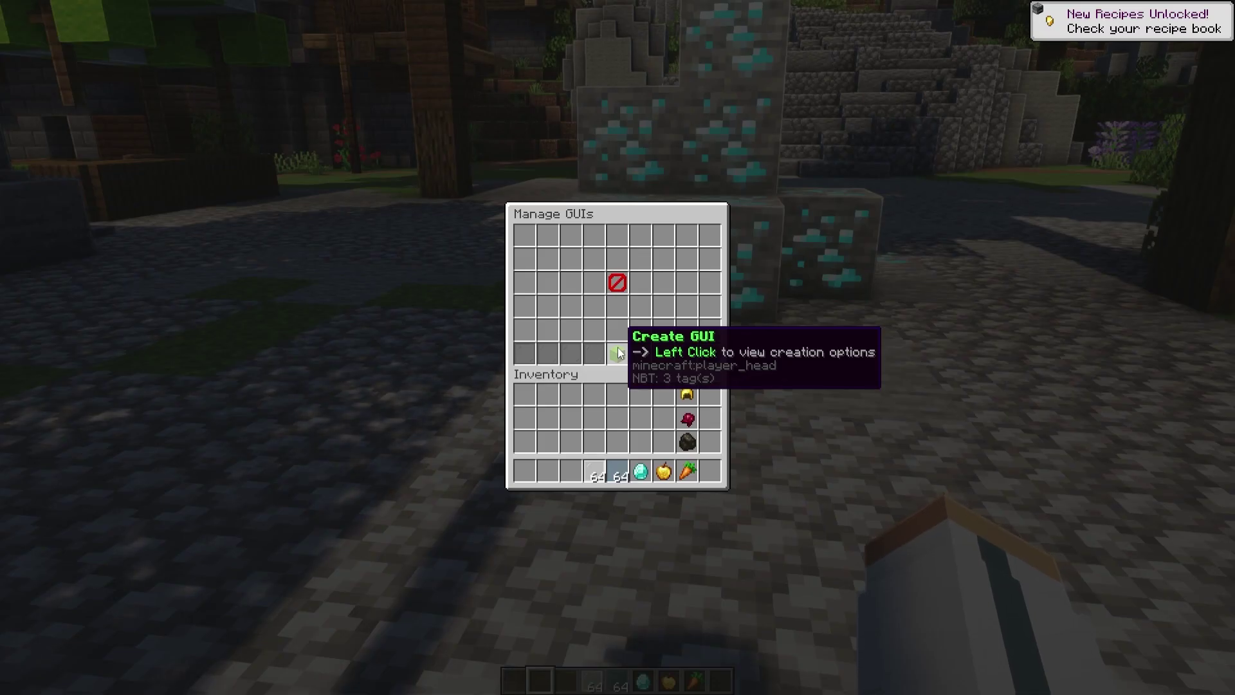
{"action": "left_click", "coordinate": [618, 352]}
{"action": "left_click", "coordinate": [663, 294]}
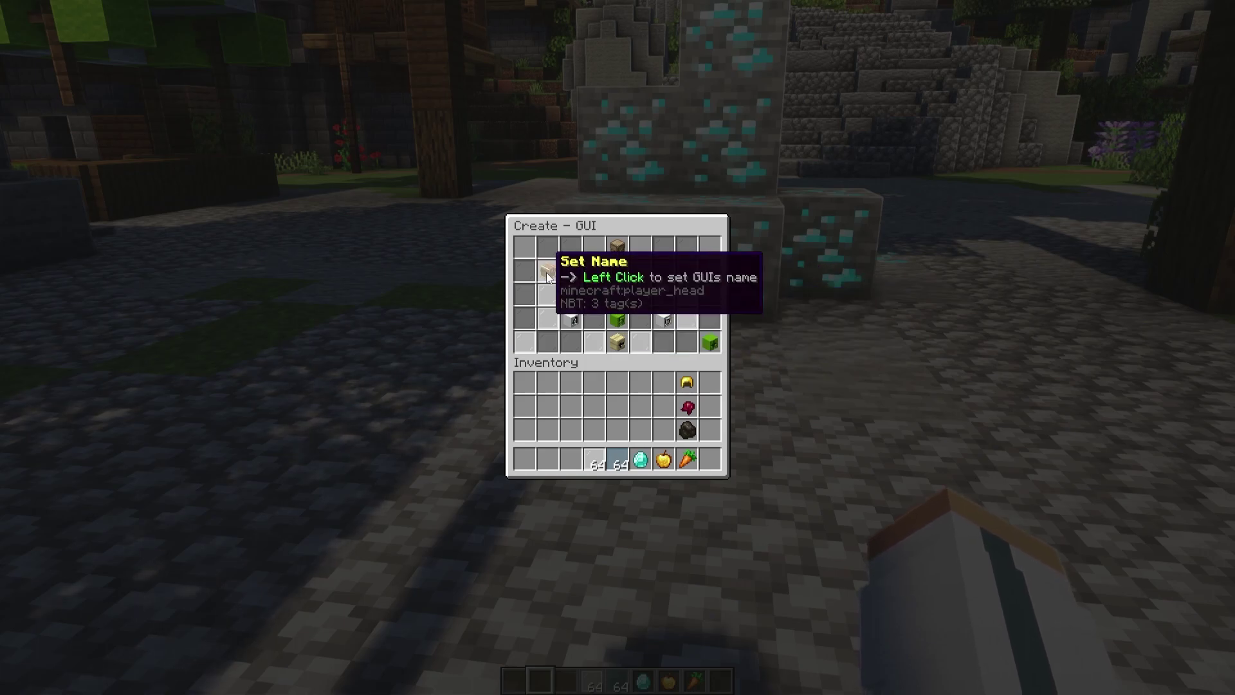
- Name the new GUI '&9Ted' so it shows as blue Ted
{"action": "left_click", "coordinate": [546, 272]}
{"action": "type", "text": "t"}
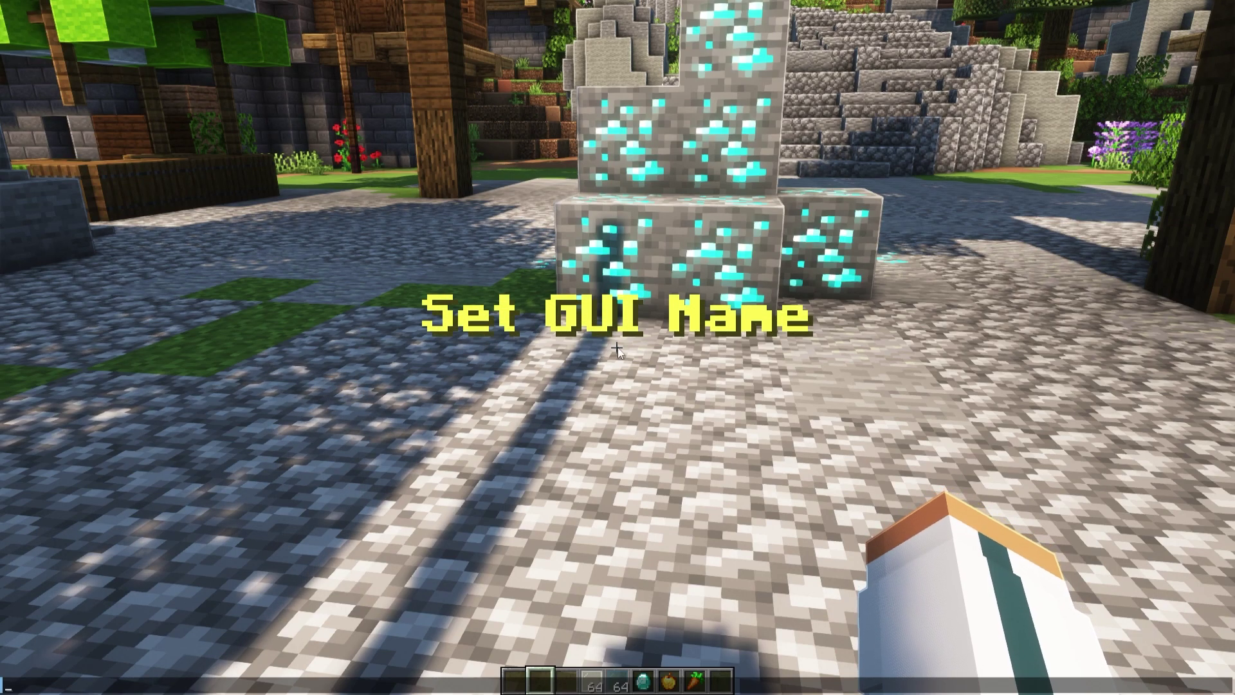
{"action": "type", "text": "&9T"}
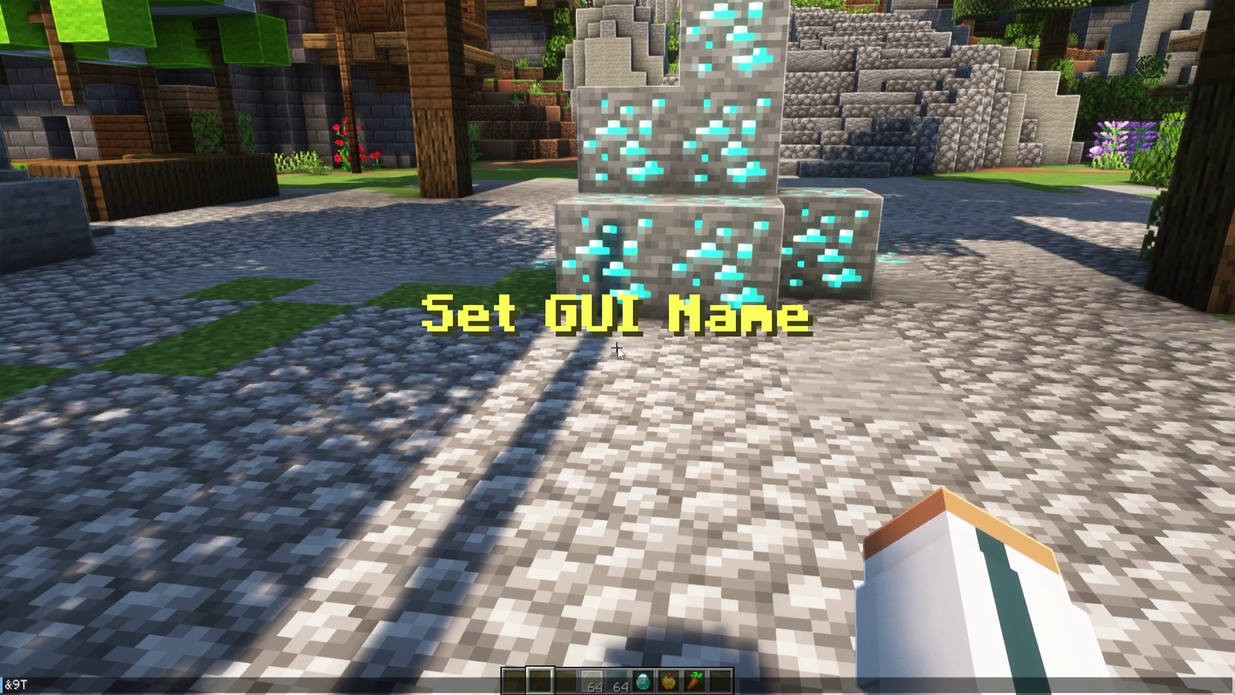
{"action": "type", "text": "ed"}
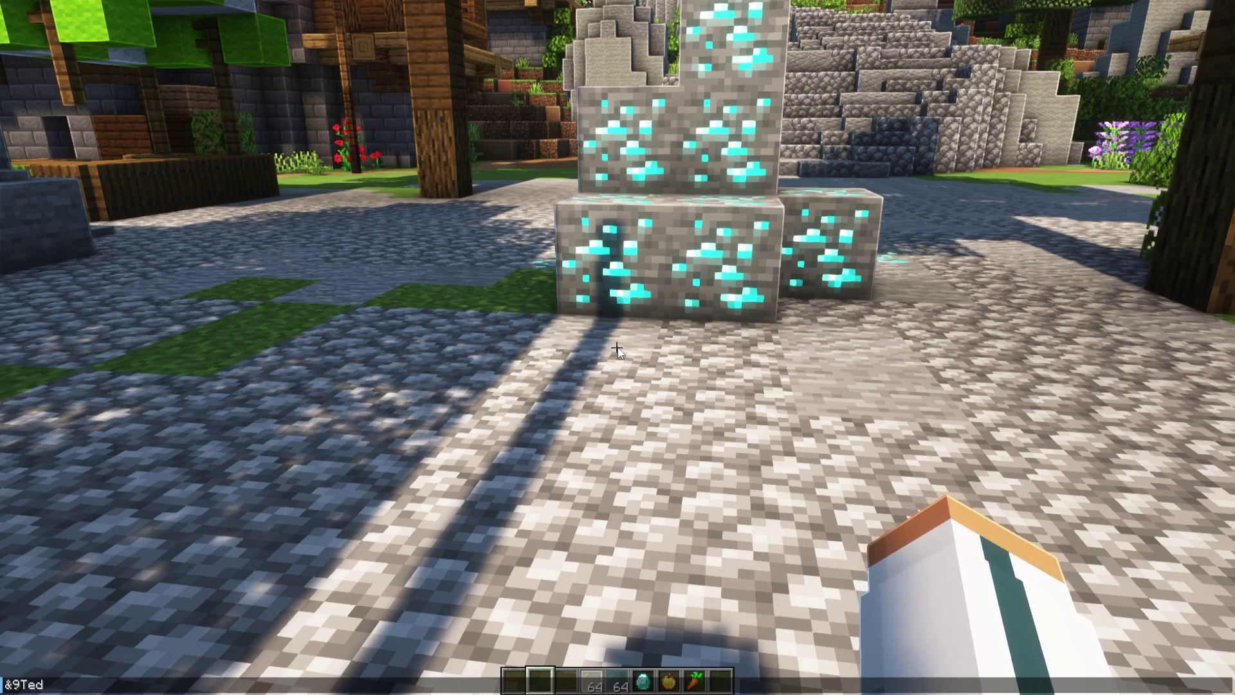
{"action": "key", "text": "Return"}
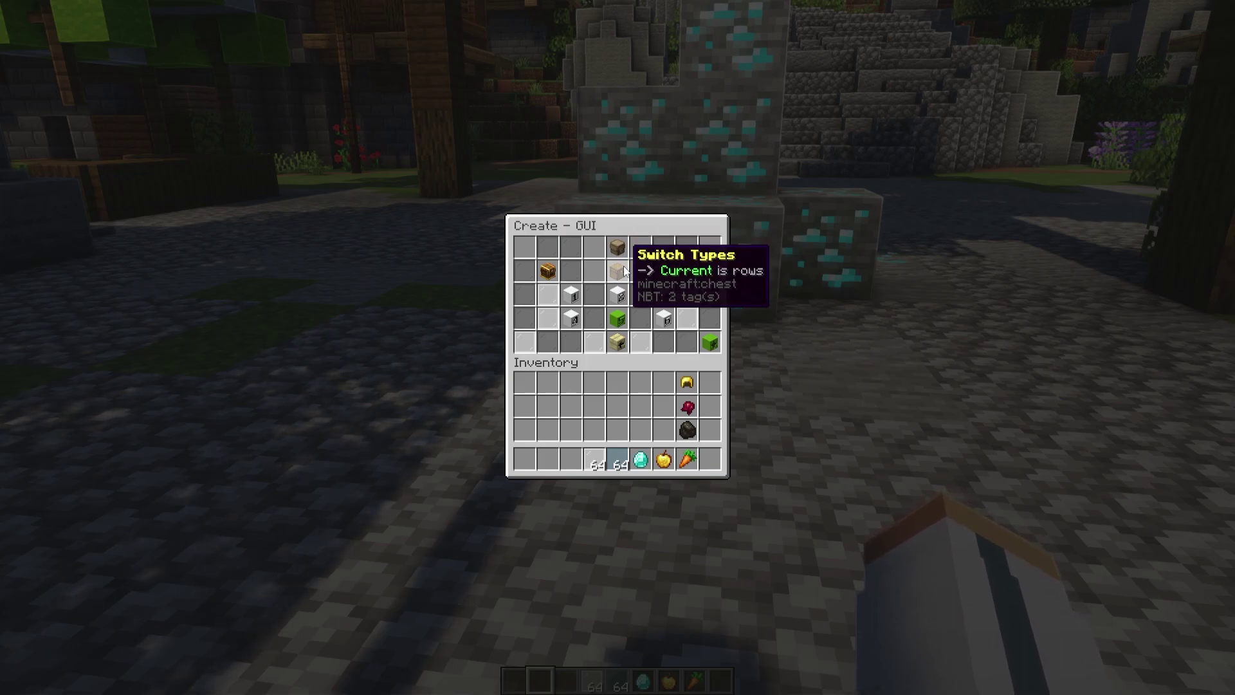
{"action": "left_click", "coordinate": [622, 270]}
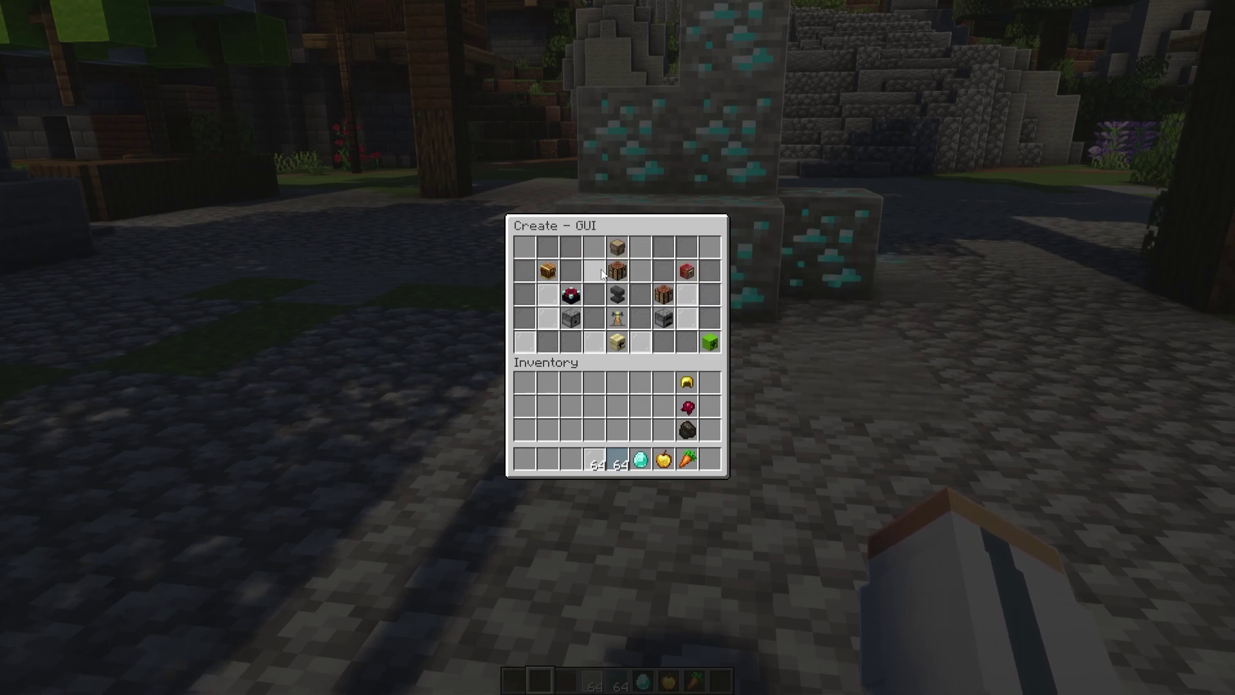
{"action": "left_click", "coordinate": [640, 257]}
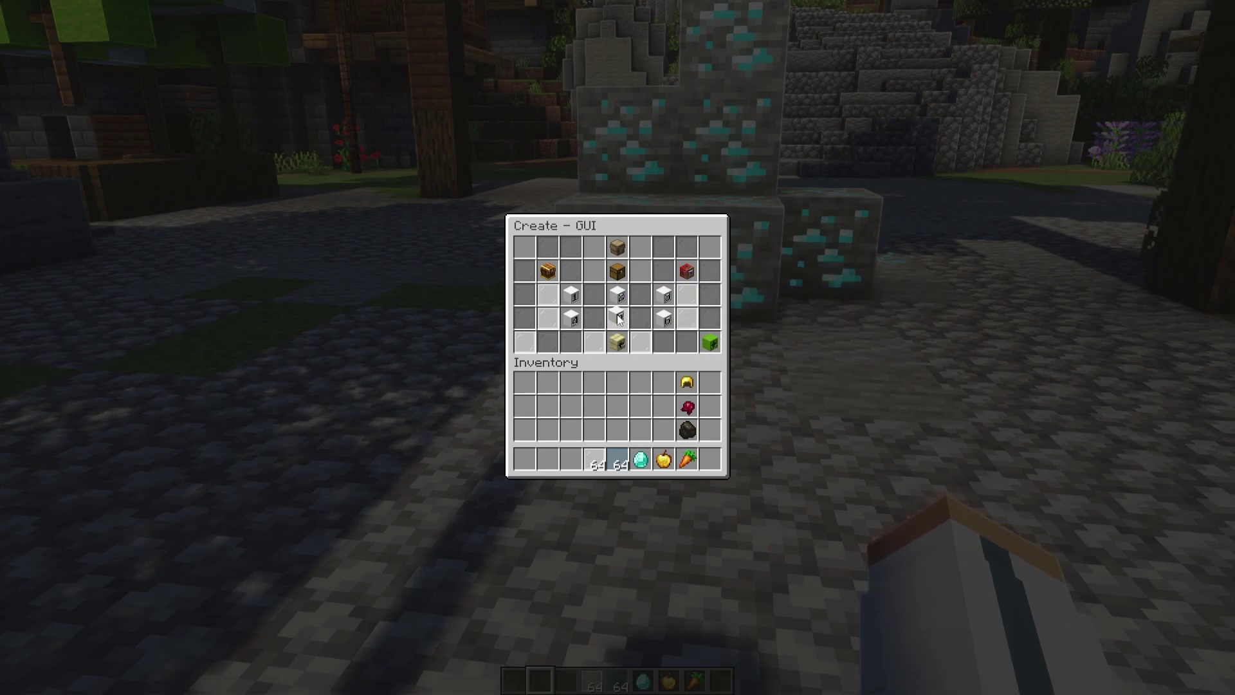
- Set the GUI's open command to /ted
{"action": "left_click", "coordinate": [687, 271]}
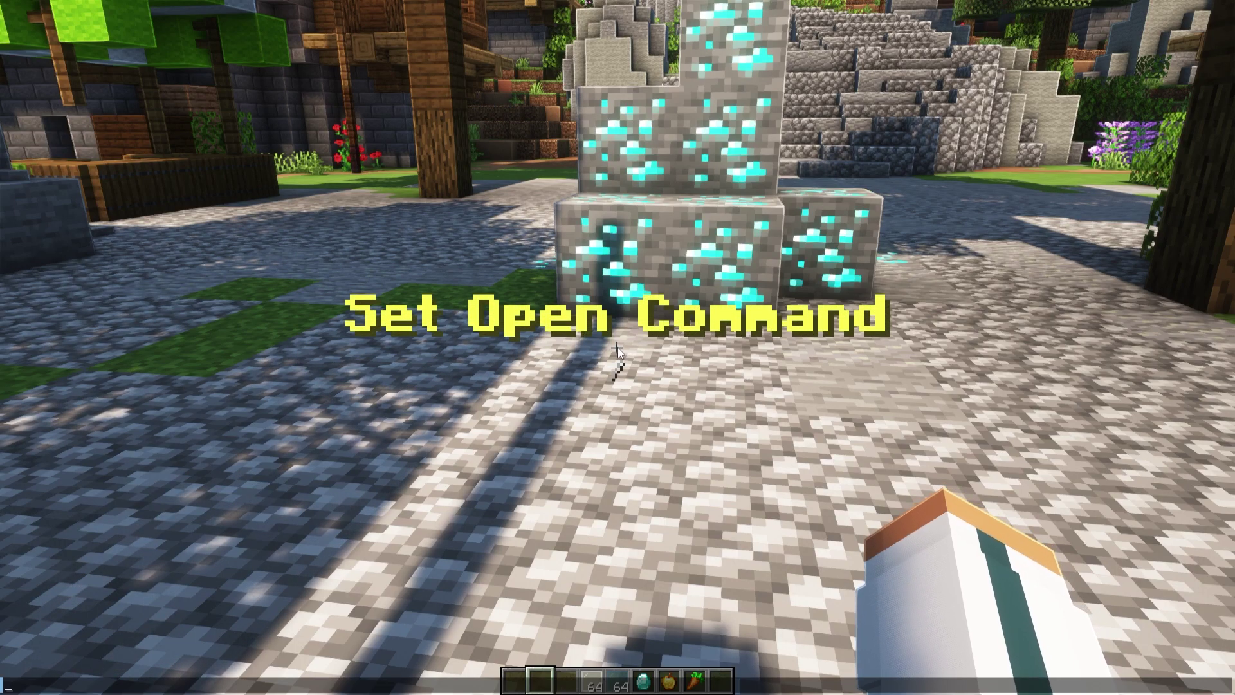
{"action": "type", "text": "/gui"}
{"action": "key", "text": "Return"}
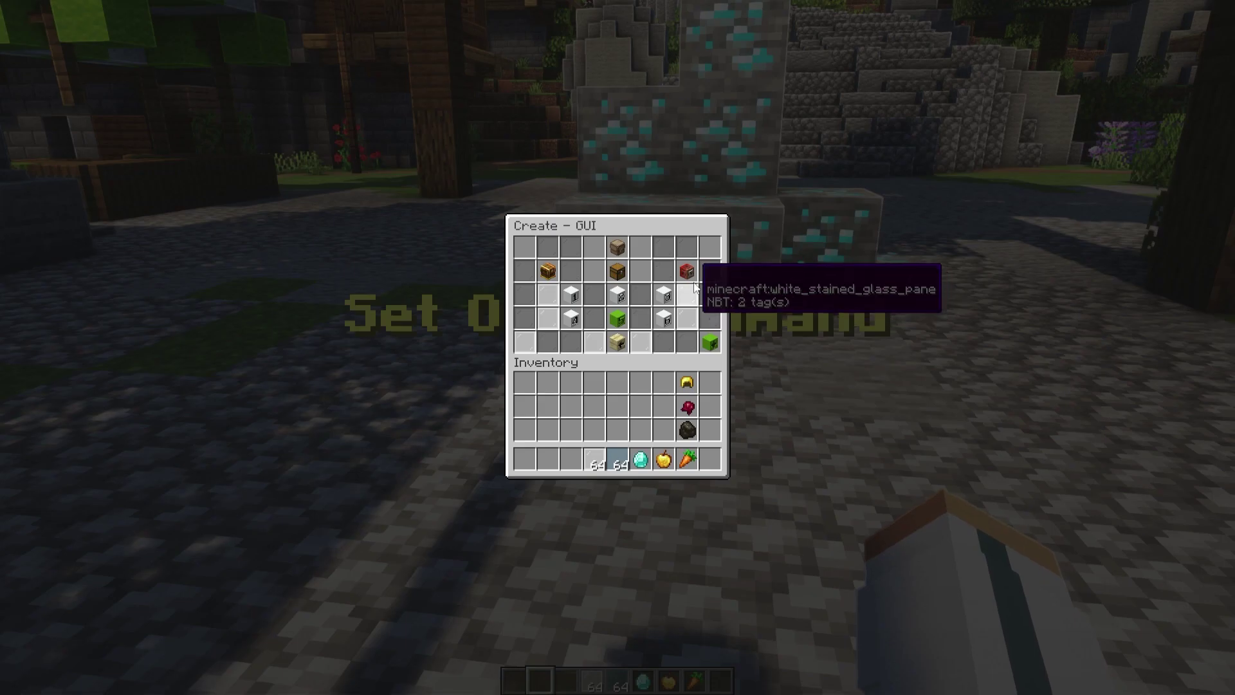
- Finish creating the Ted GUI, check its settings, and open its layout for editing
{"action": "left_click", "coordinate": [712, 348]}
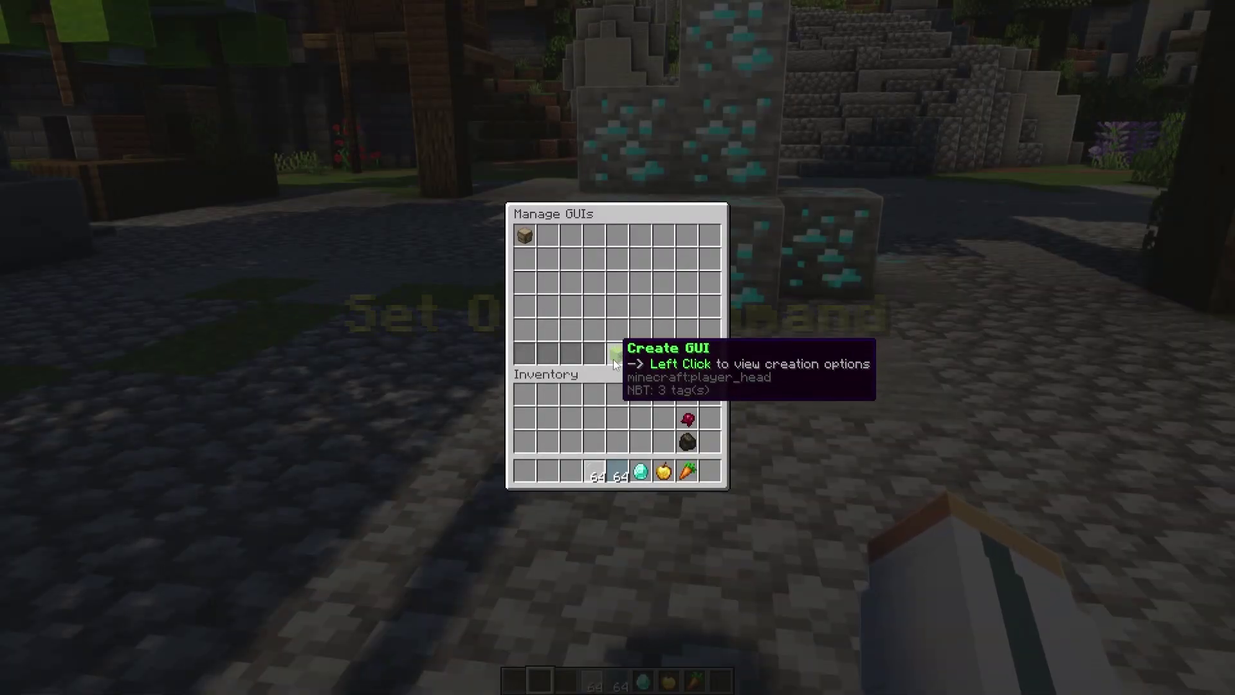
{"action": "right_click", "coordinate": [534, 230]}
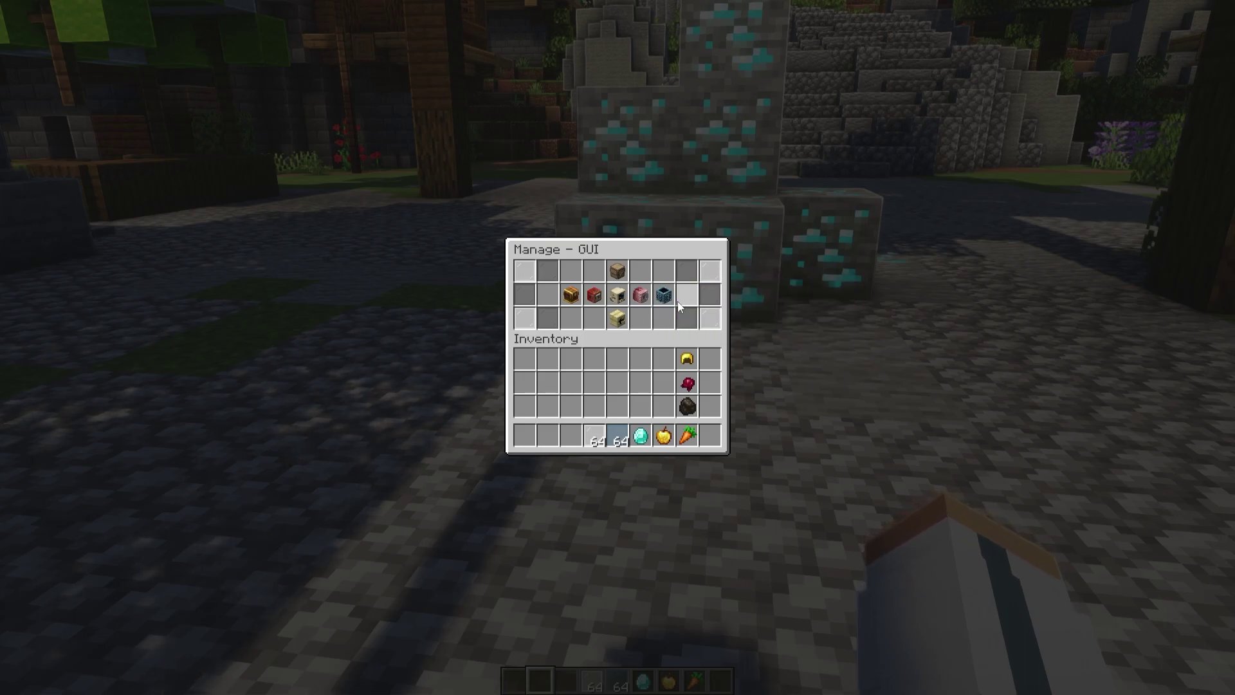
{"action": "left_click", "coordinate": [663, 299]}
{"action": "left_click", "coordinate": [533, 246]}
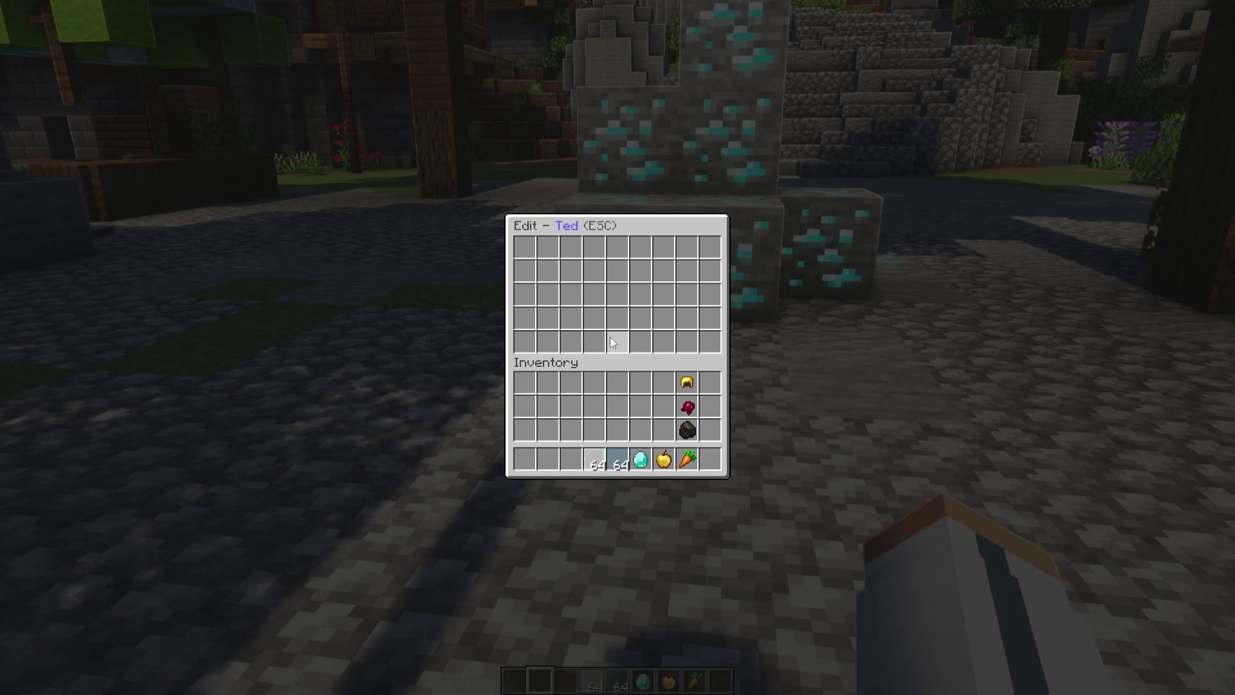
- Place white glass panes in the corners of Ted's layout
{"action": "left_click_drag", "start_coordinate": [527, 342], "coordinate": [524, 322]}
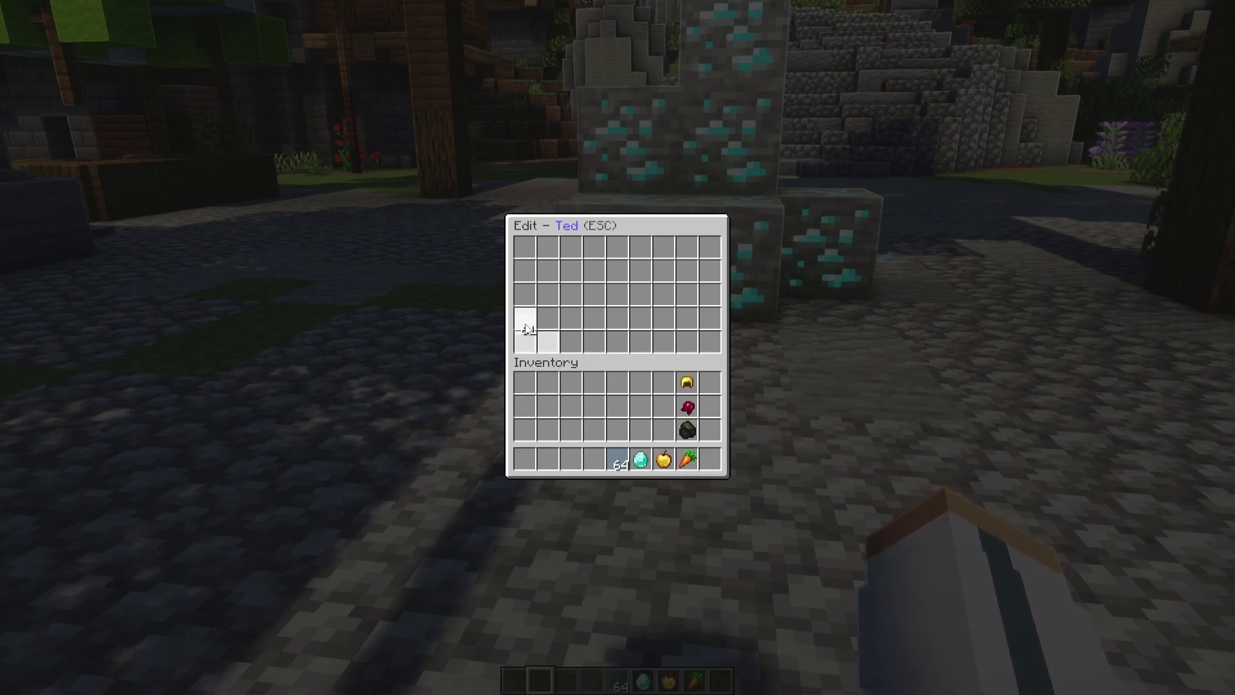
{"action": "left_click_drag", "start_coordinate": [705, 339], "coordinate": [708, 338]}
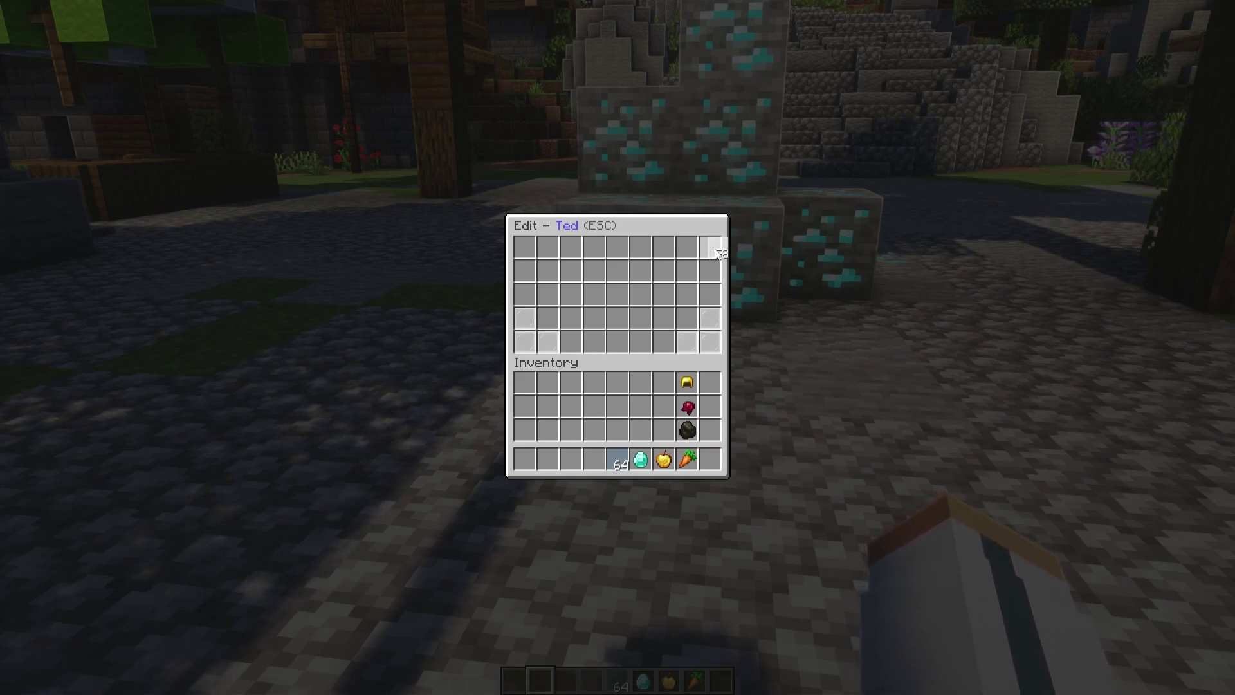
{"action": "right_click", "coordinate": [710, 271]}
{"action": "right_click", "coordinate": [548, 247]}
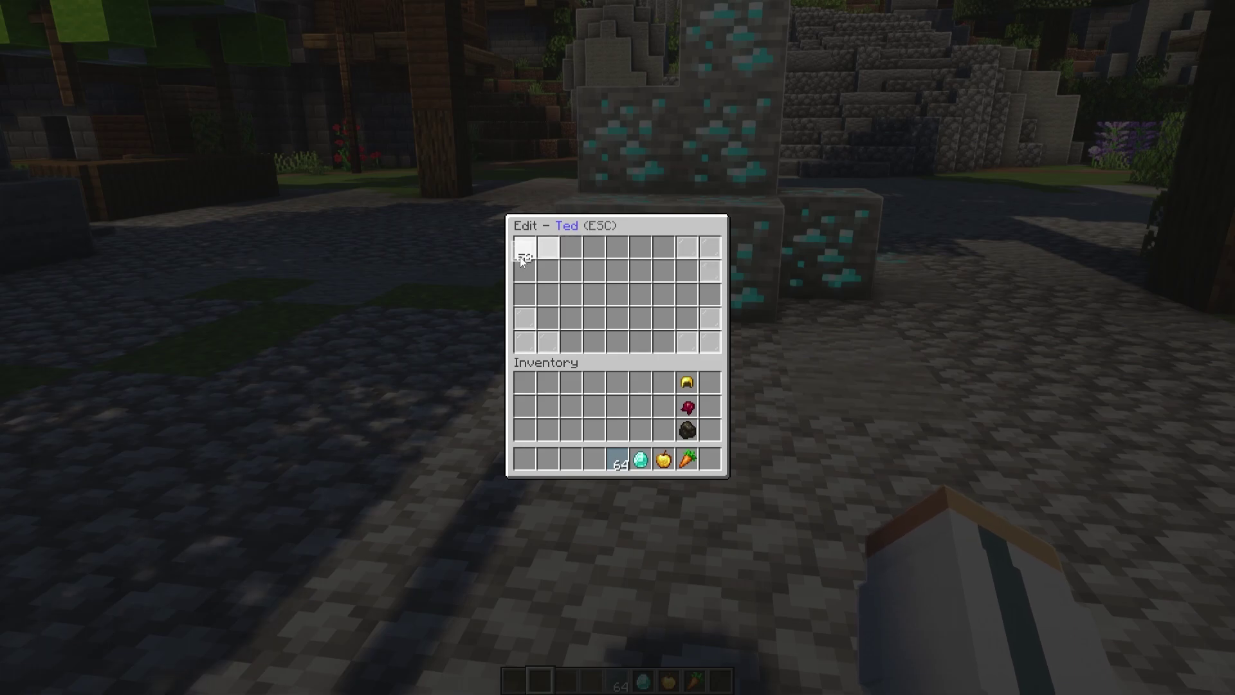
{"action": "left_click", "coordinate": [549, 390]}
- Fill the rest of the border with cyan panes, add the carrot to row 3, and open the diamond's settings
{"action": "left_click", "coordinate": [617, 460]}
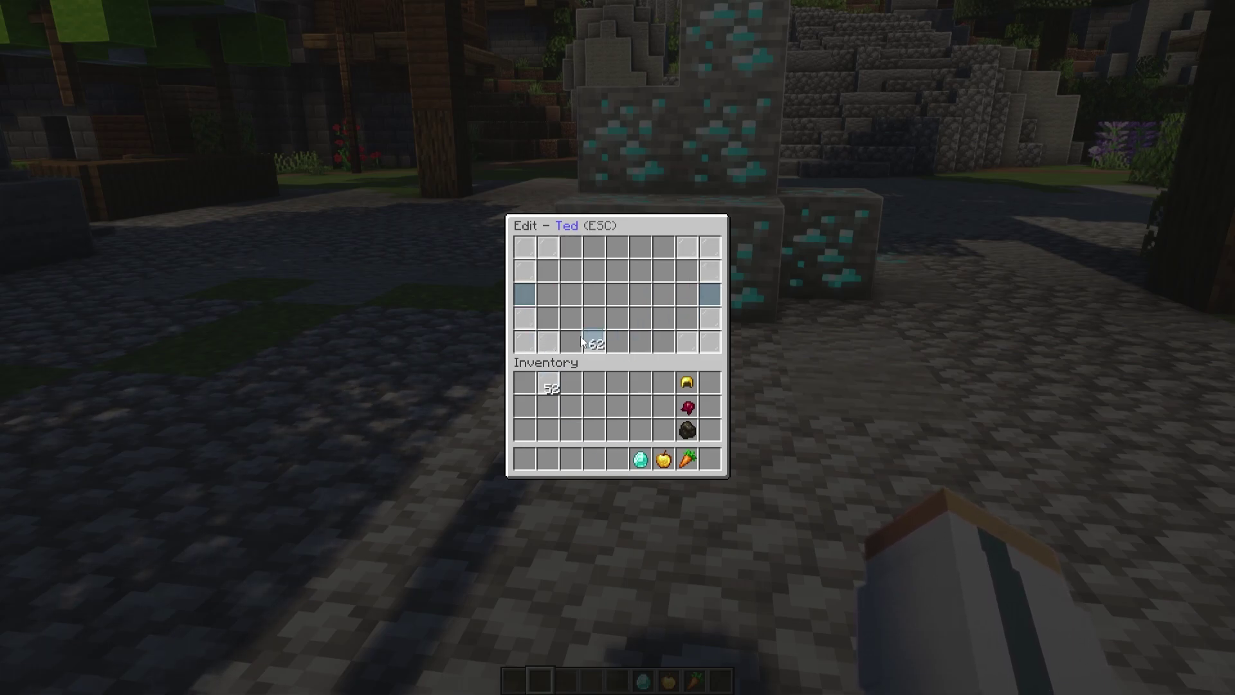
{"action": "left_click_drag", "start_coordinate": [580, 336], "coordinate": [651, 334]}
{"action": "left_click_drag", "start_coordinate": [570, 248], "coordinate": [661, 251]}
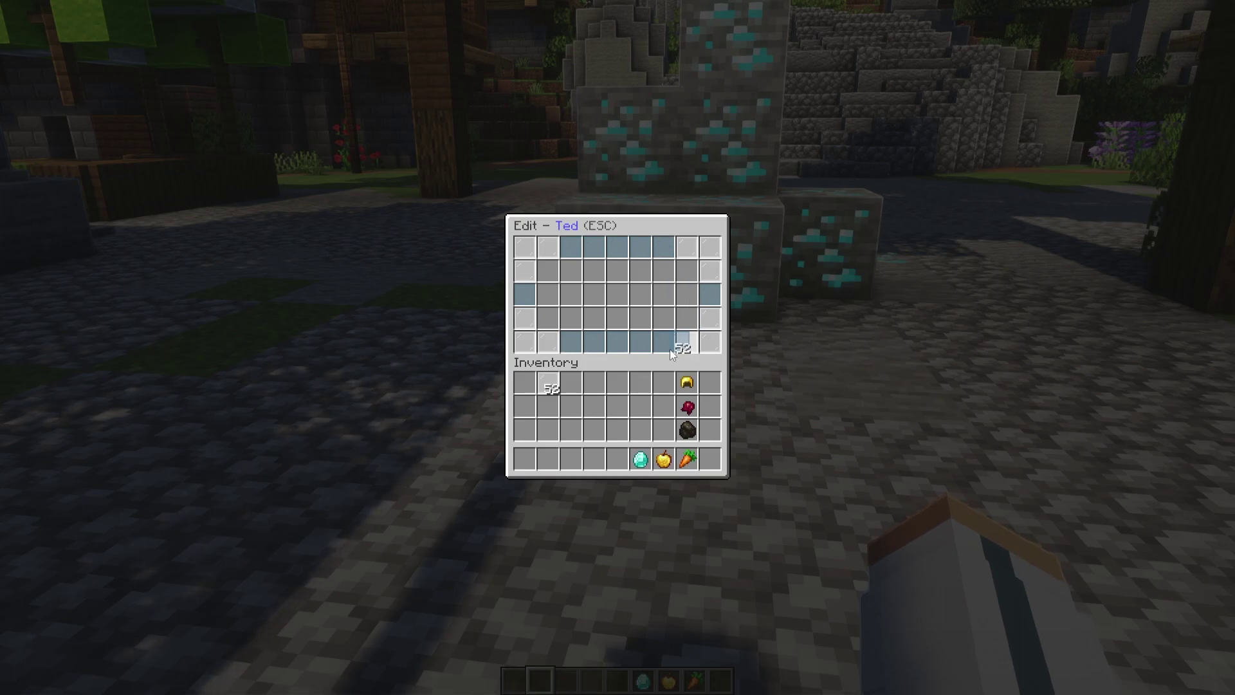
{"action": "right_click", "coordinate": [687, 317]}
{"action": "right_click", "coordinate": [687, 271]}
{"action": "right_click", "coordinate": [548, 271]}
{"action": "right_click", "coordinate": [548, 317]}
{"action": "left_click", "coordinate": [617, 430]}
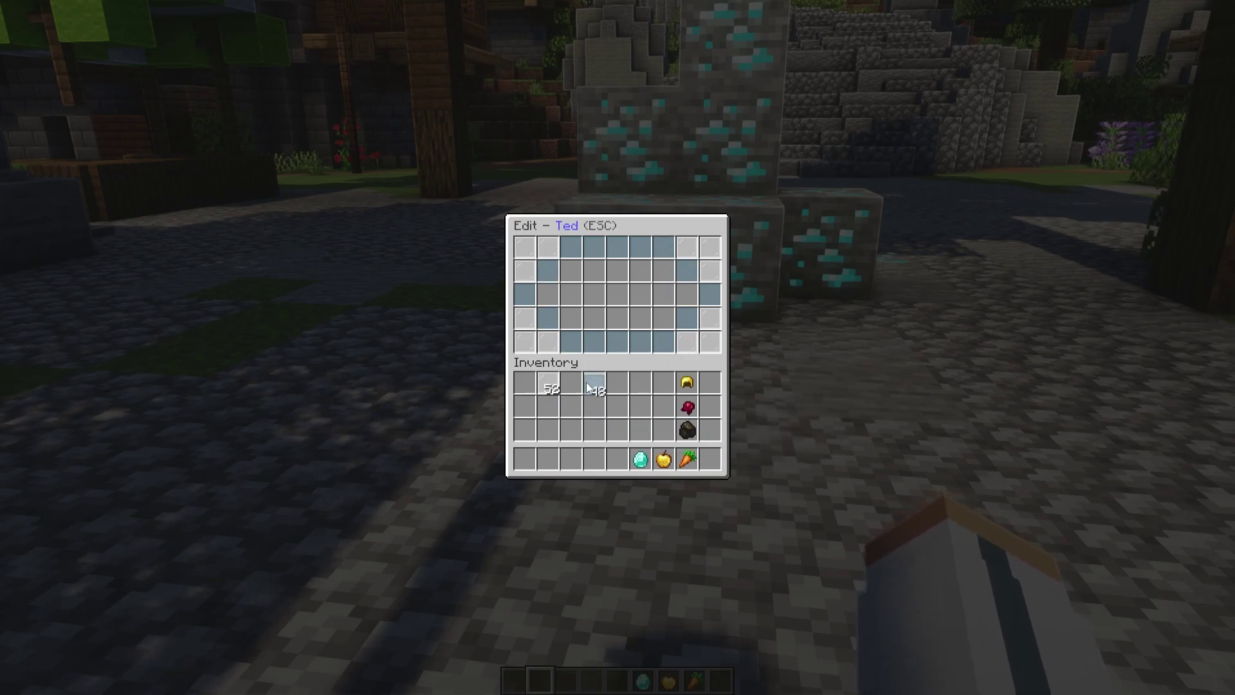
{"action": "left_click", "coordinate": [569, 383]}
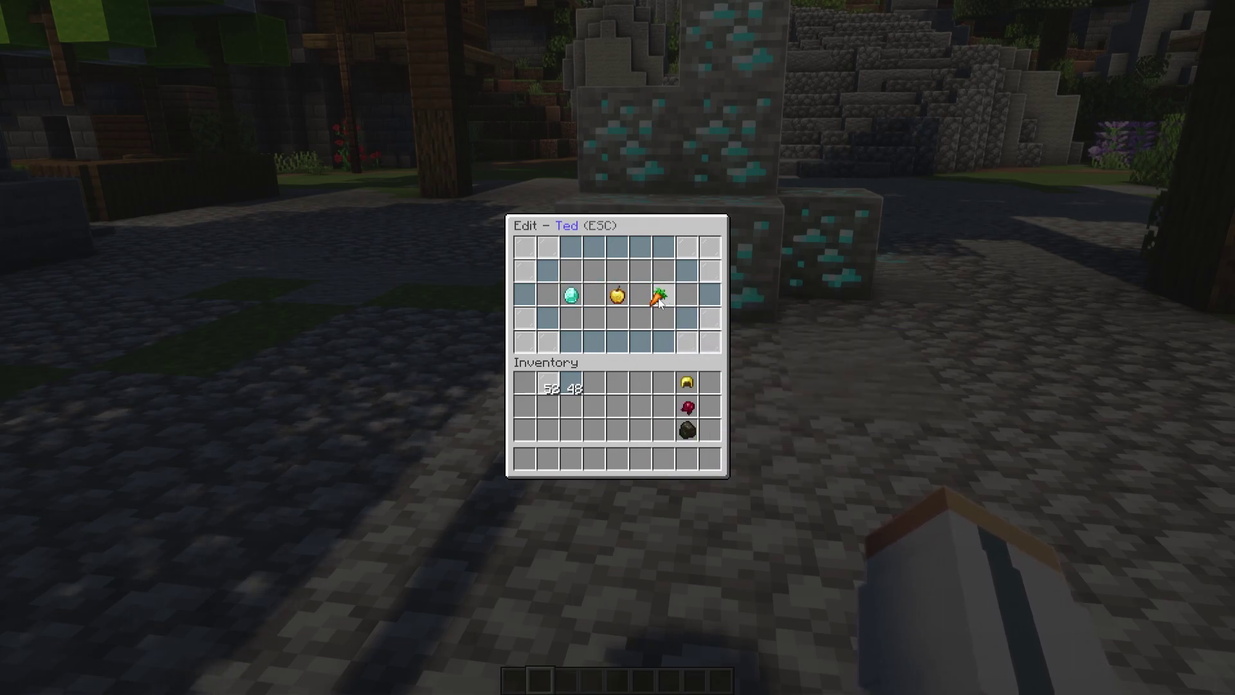
{"action": "left_click", "coordinate": [659, 301]}
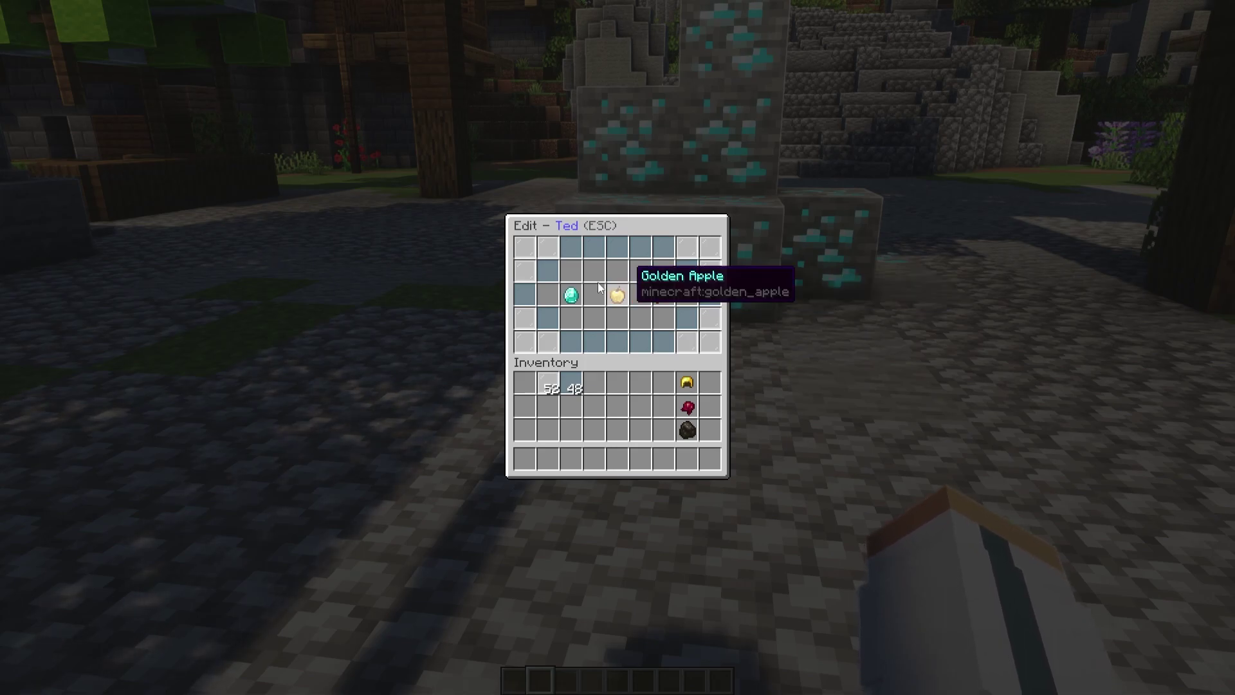
{"action": "left_click", "coordinate": [617, 295]}
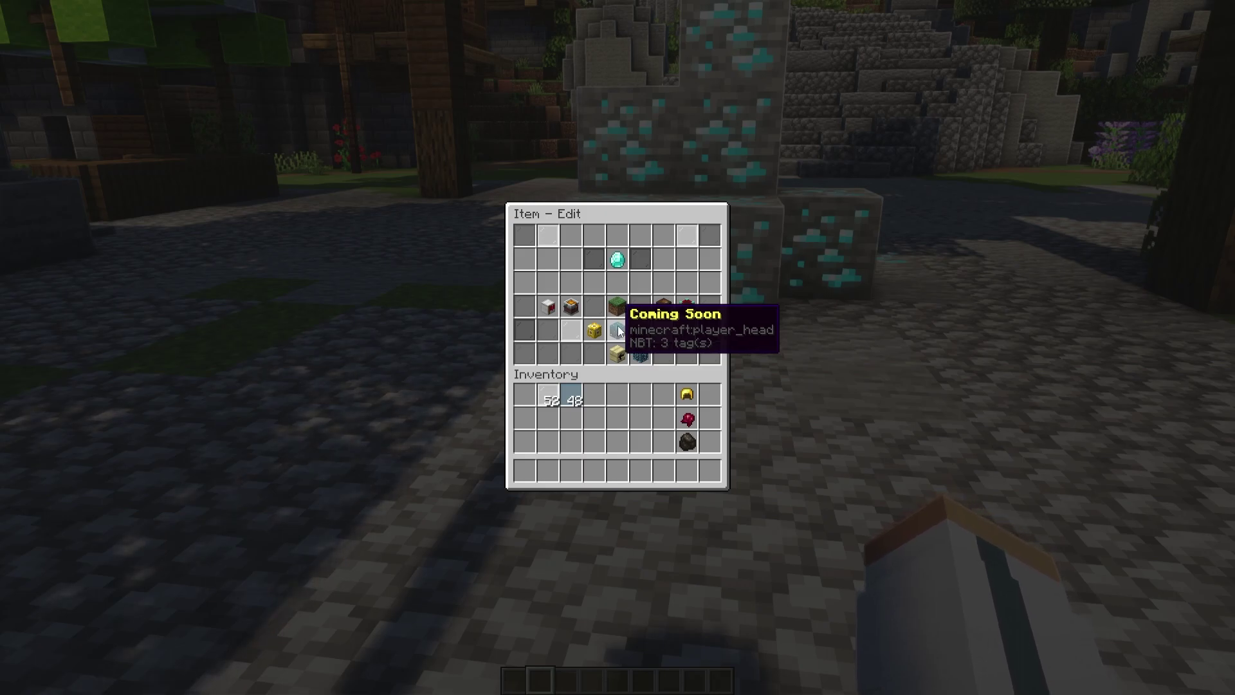
- Name the diamond item FREE DIAMONDS through the item editor's text prompts
{"action": "left_click", "coordinate": [644, 329]}
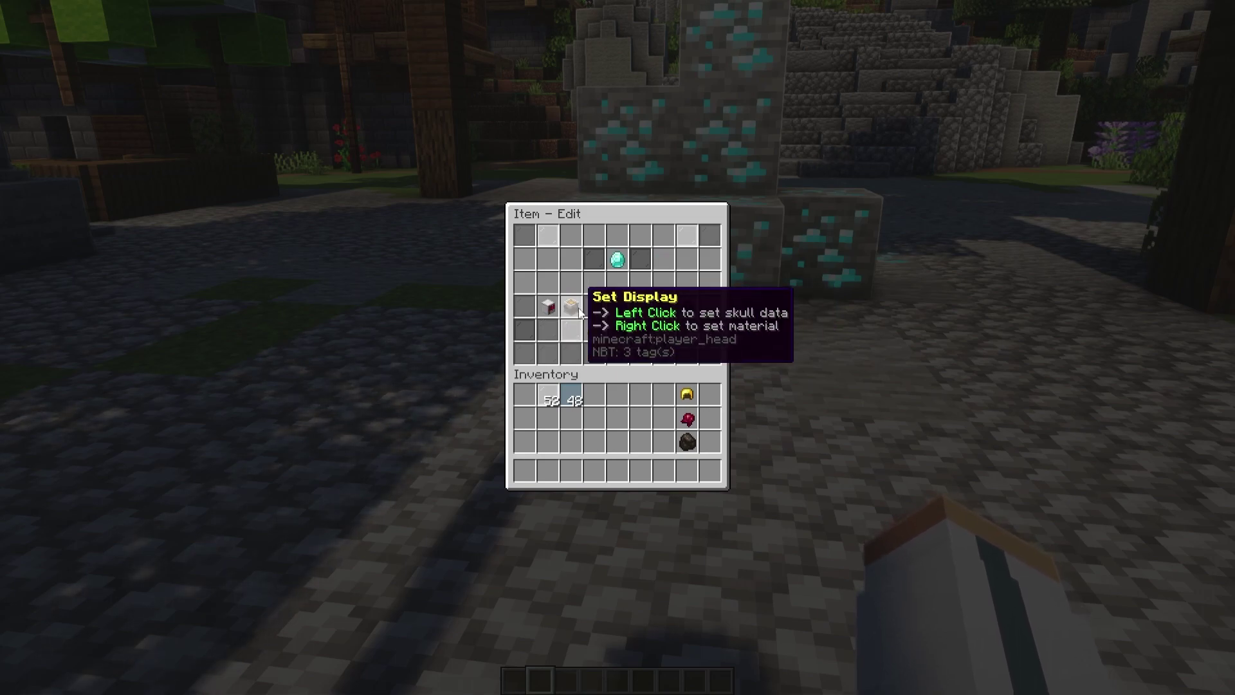
{"action": "left_click", "coordinate": [579, 310]}
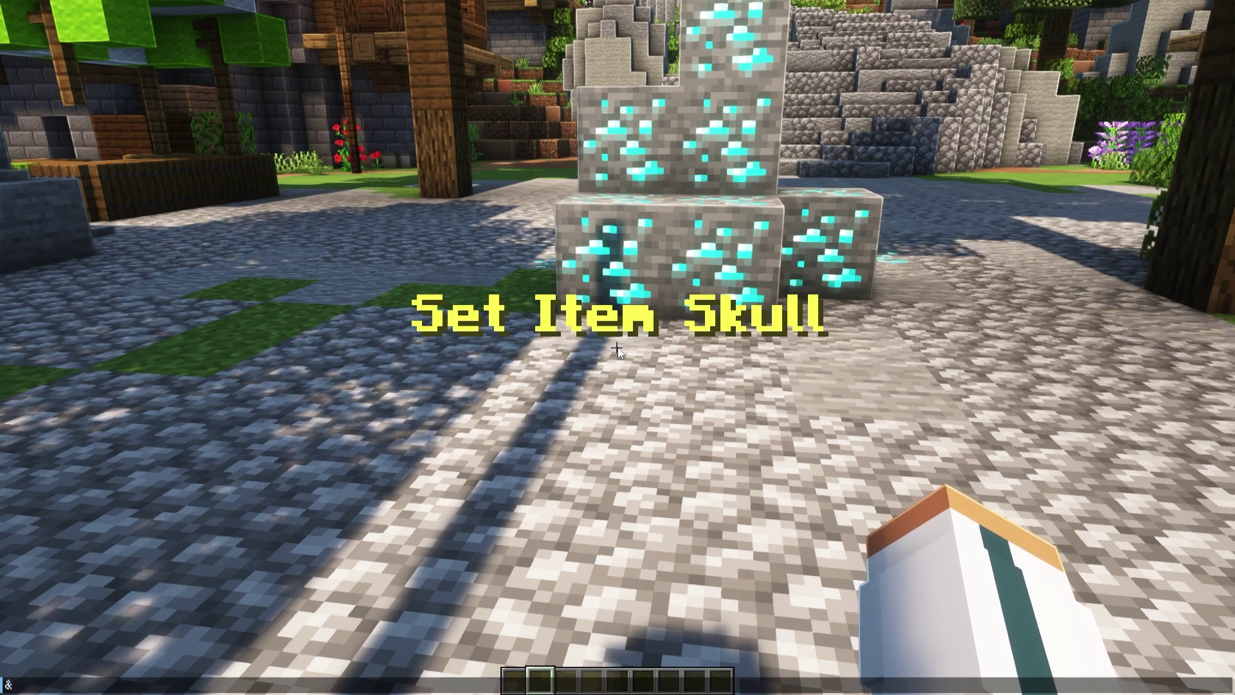
{"action": "type", "text": "&FREE DIAMONDS"}
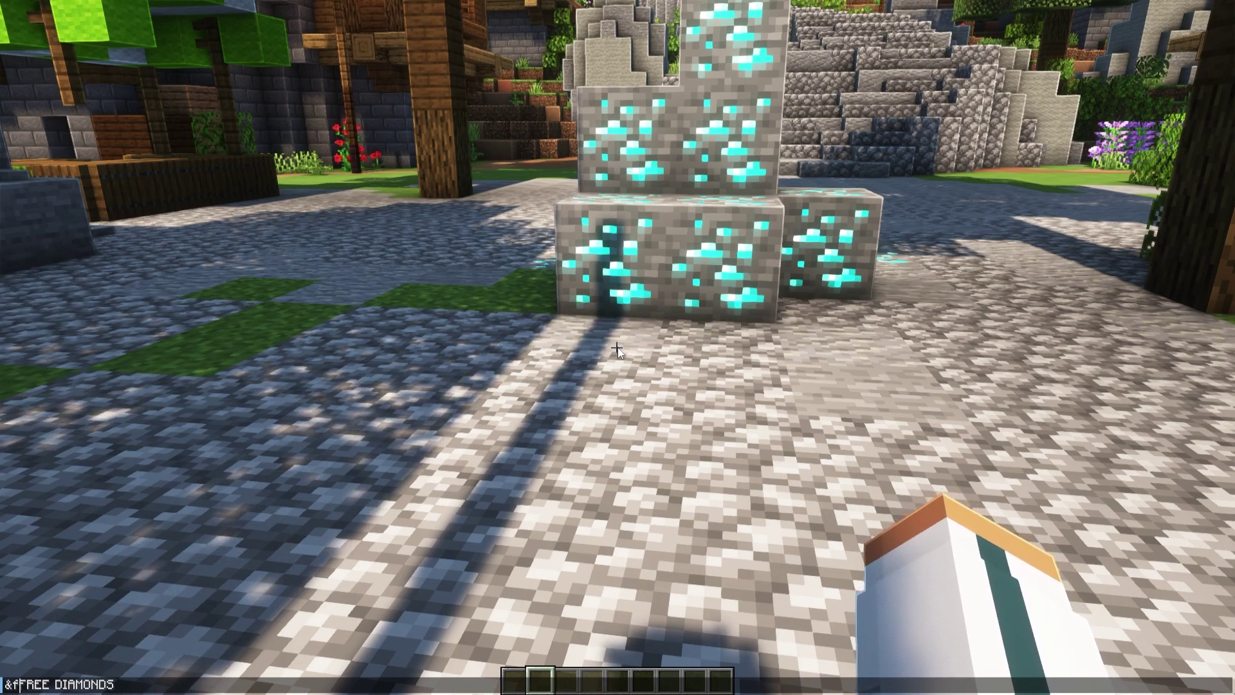
{"action": "key", "text": "Return"}
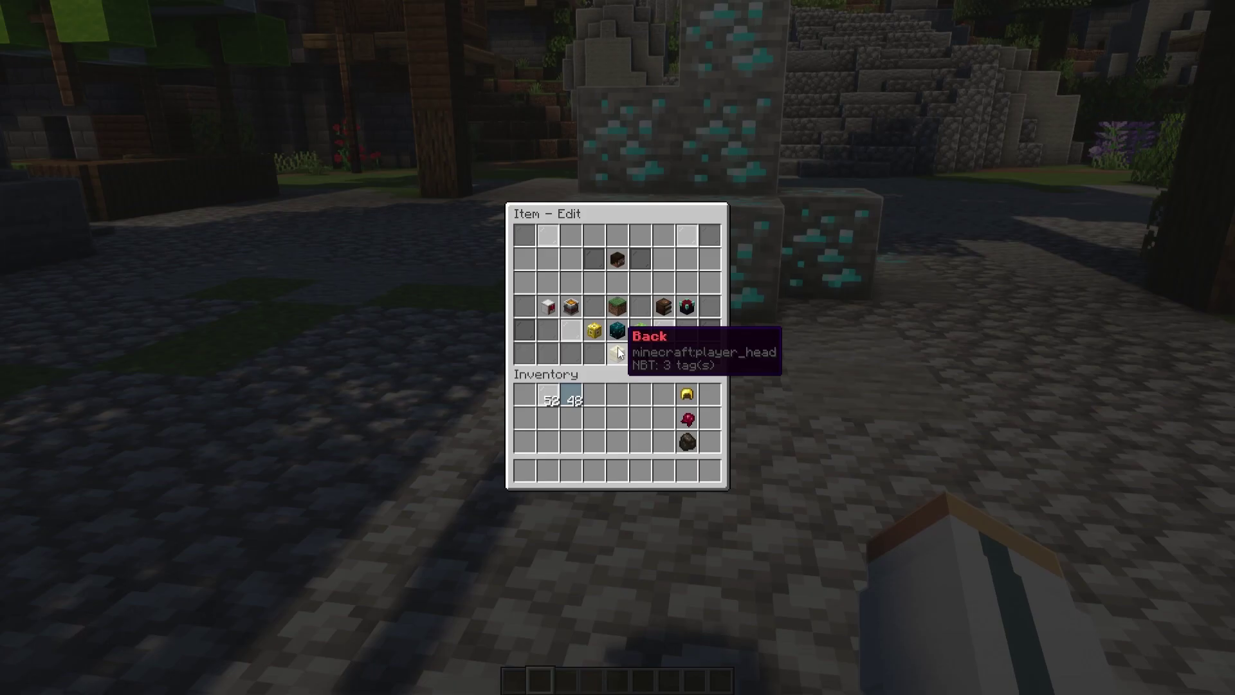
{"action": "left_click", "coordinate": [618, 307]}
{"action": "type", "text": "HYPIXEL DIAMONDS"}
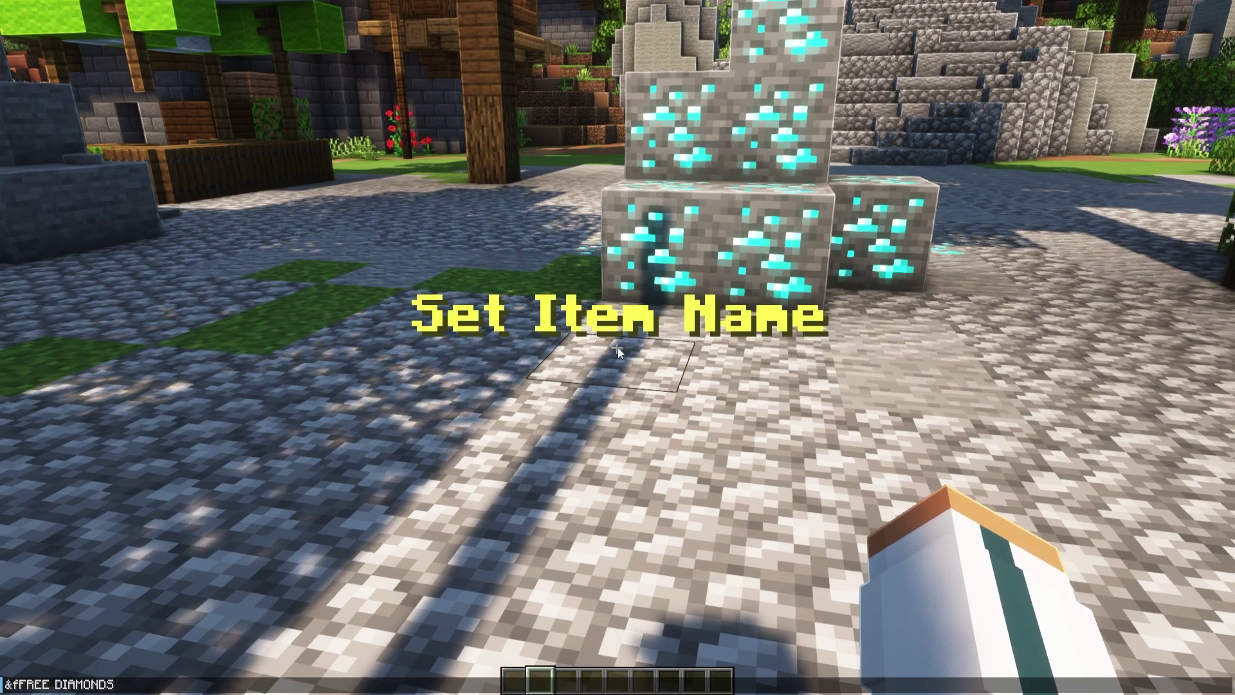
{"action": "key", "text": "Return"}
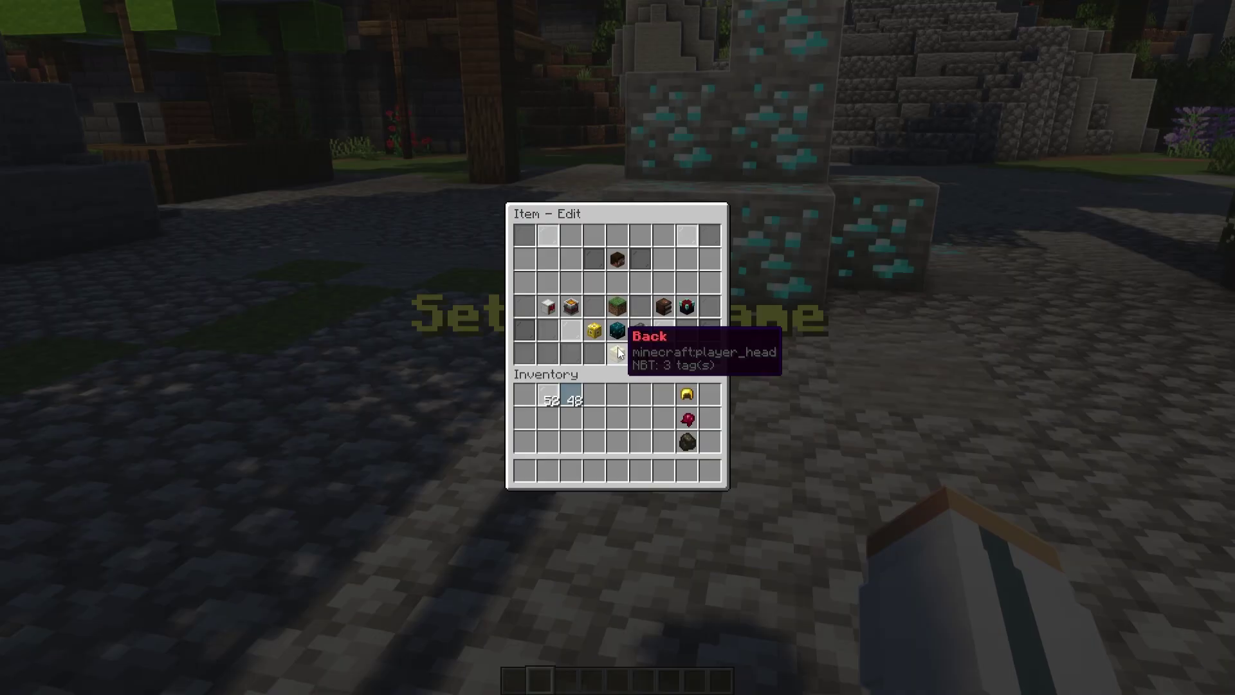
- Remove the stray head from Ted's layout and reopen the diamond's item settings
{"action": "left_click", "coordinate": [573, 311]}
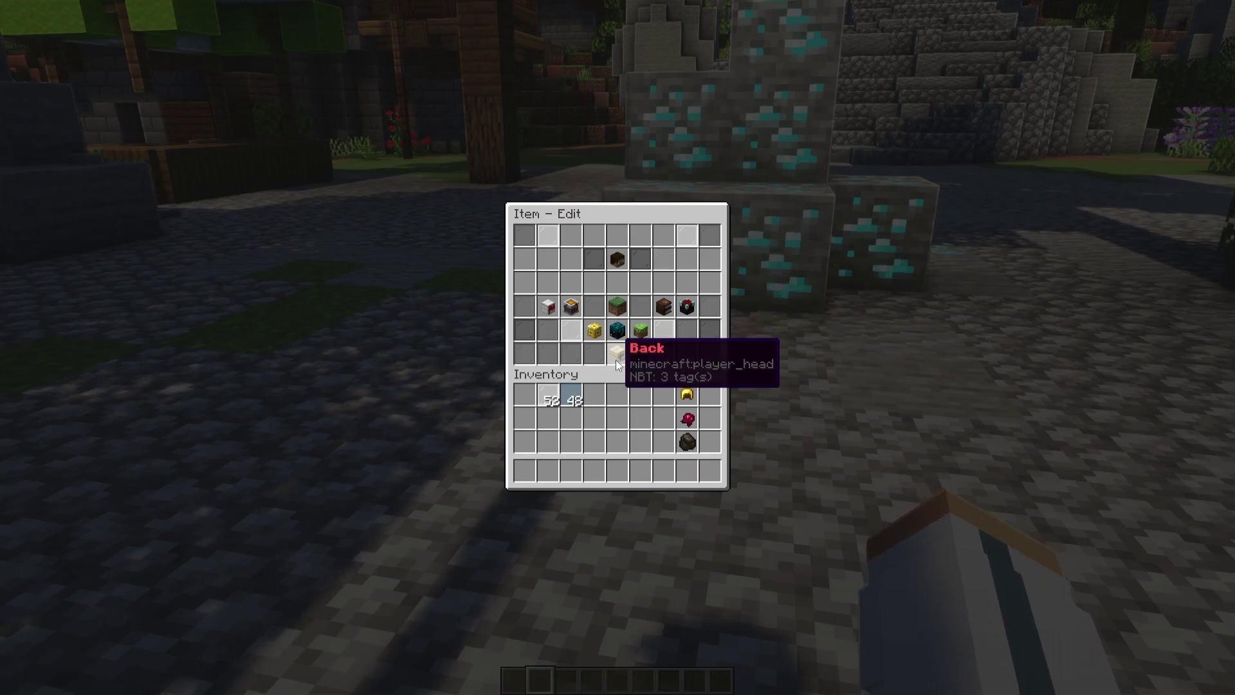
{"action": "left_click", "coordinate": [547, 307]}
{"action": "left_click", "coordinate": [573, 290], "text": "shift"}
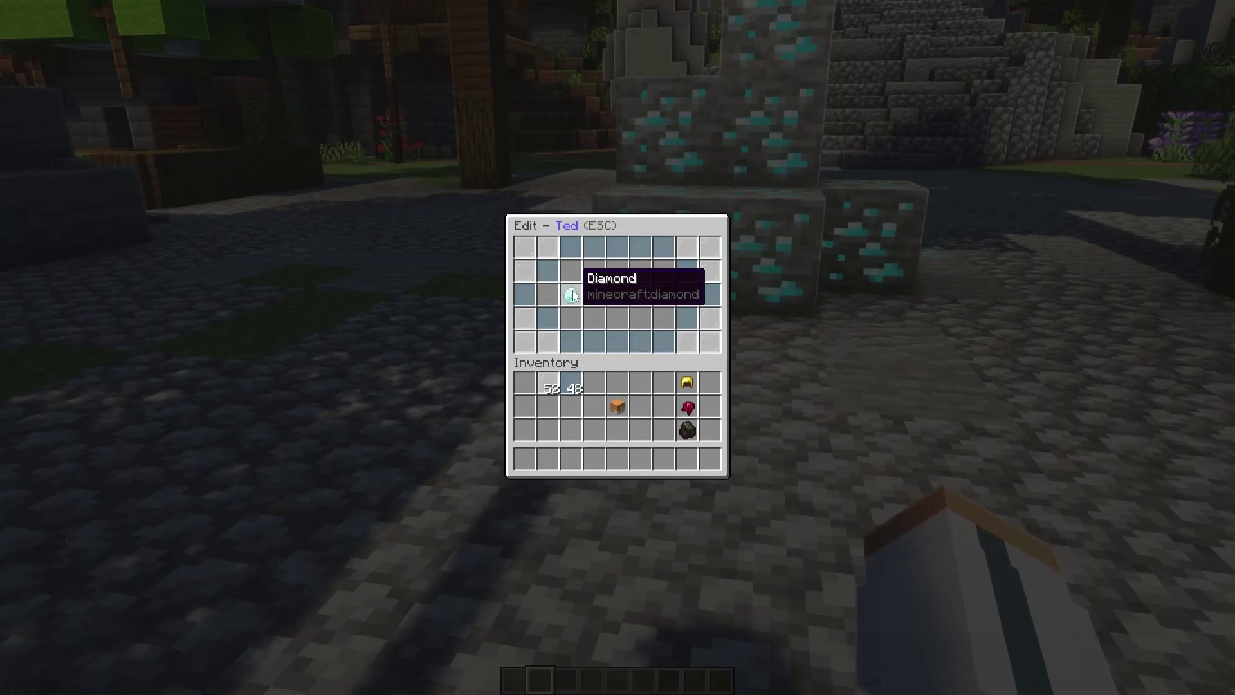
{"action": "left_click", "coordinate": [572, 294]}
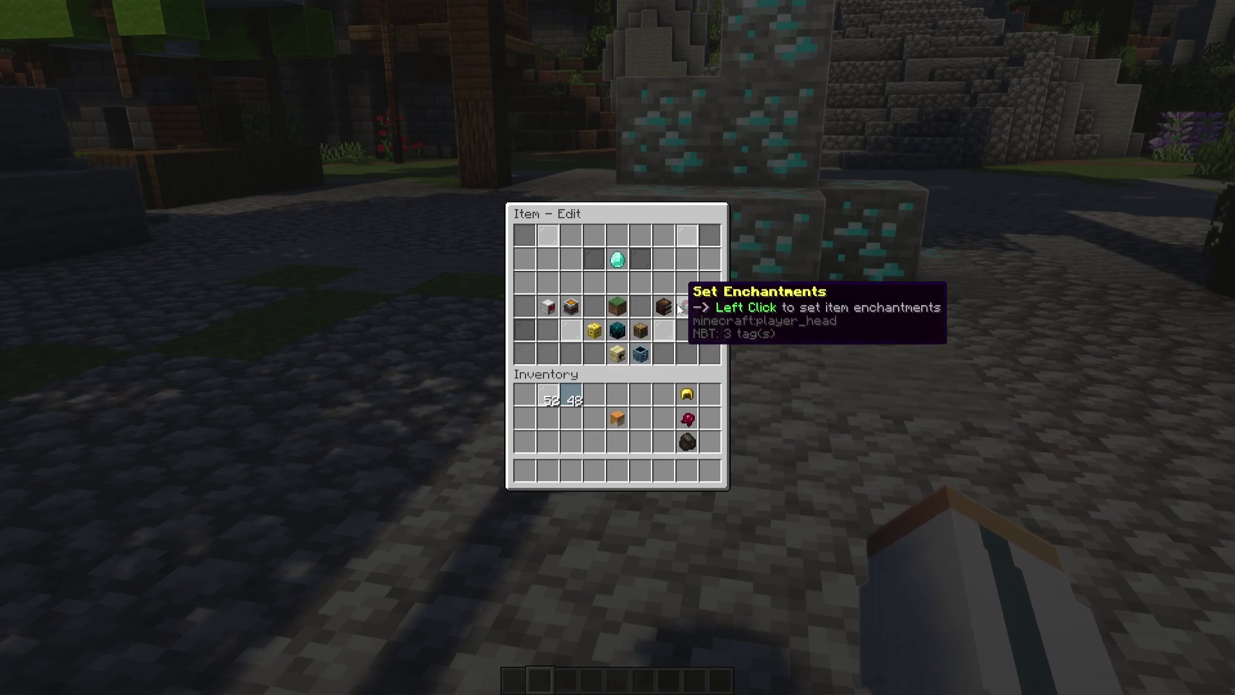
- Add the grey lore line '&7Hey kid want some free' to the diamond
{"action": "left_click", "coordinate": [666, 306]}
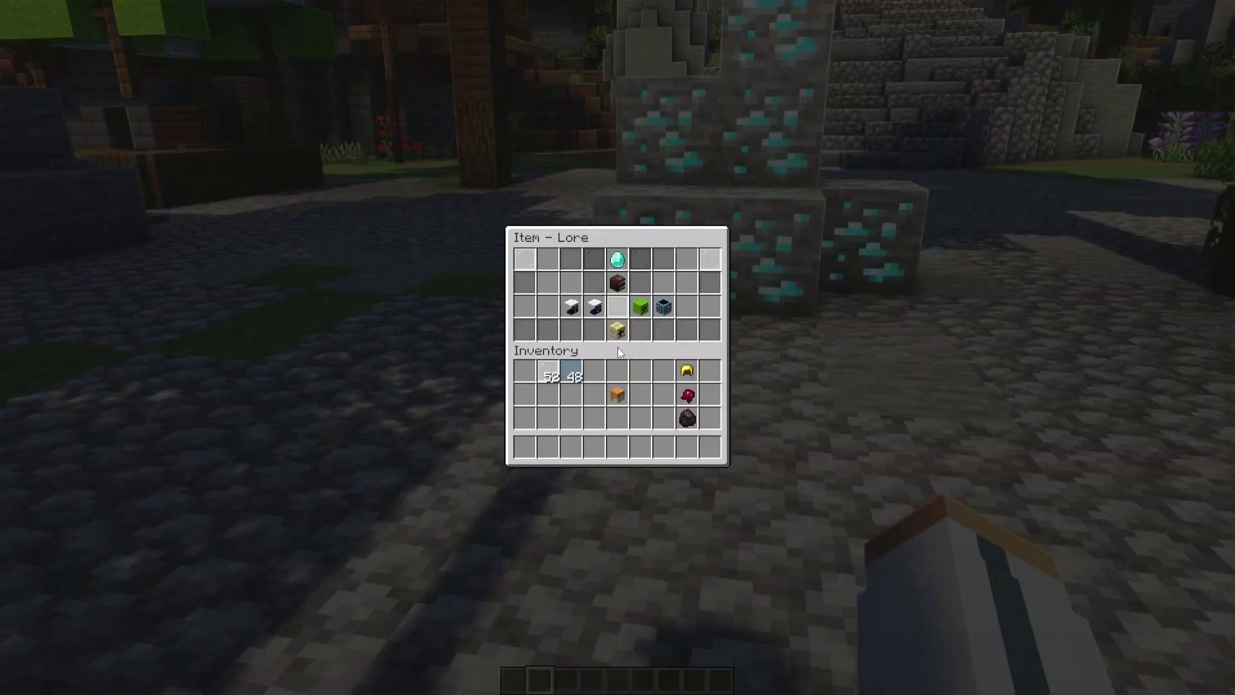
{"action": "left_click", "coordinate": [618, 285]}
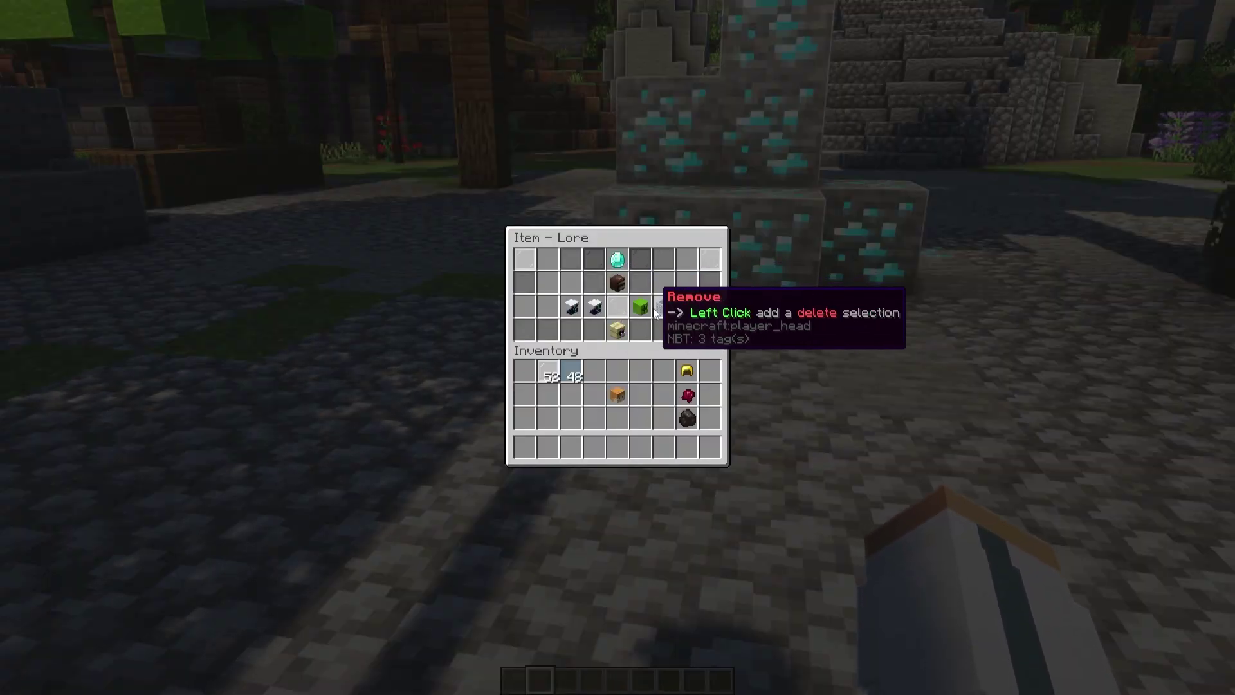
{"action": "left_click", "coordinate": [641, 310]}
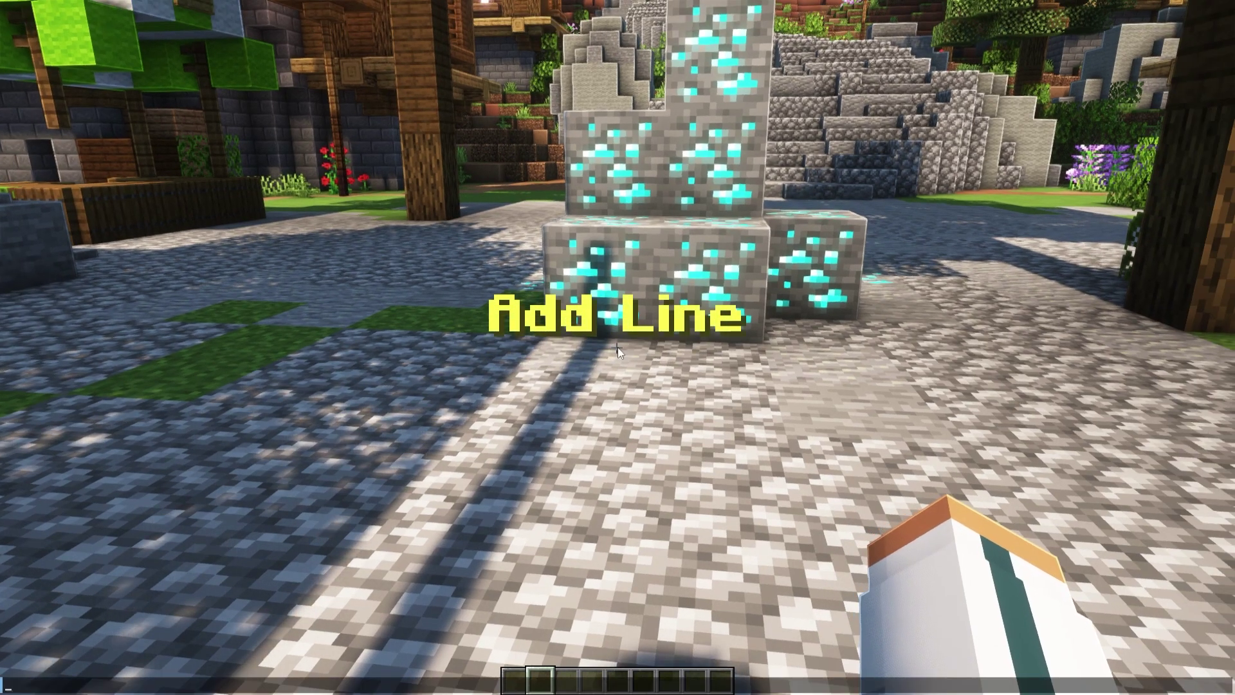
{"action": "type", "text": "&7"}
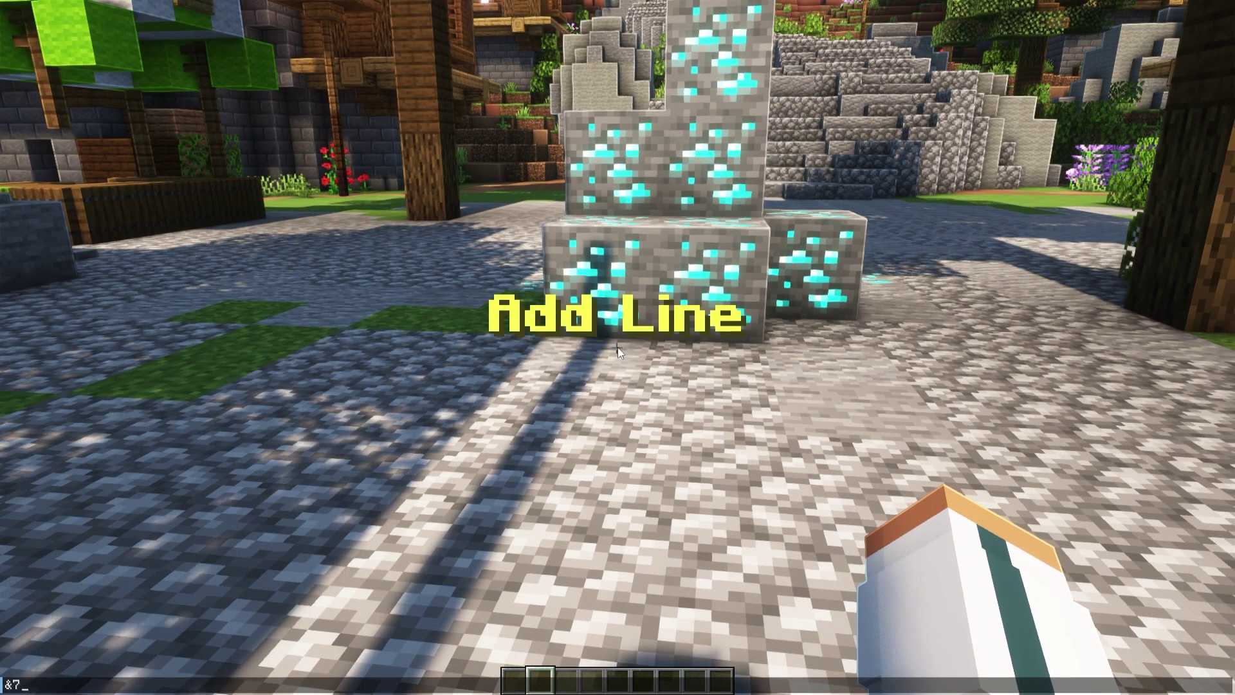
{"action": "type", "text": "Hey kid want"}
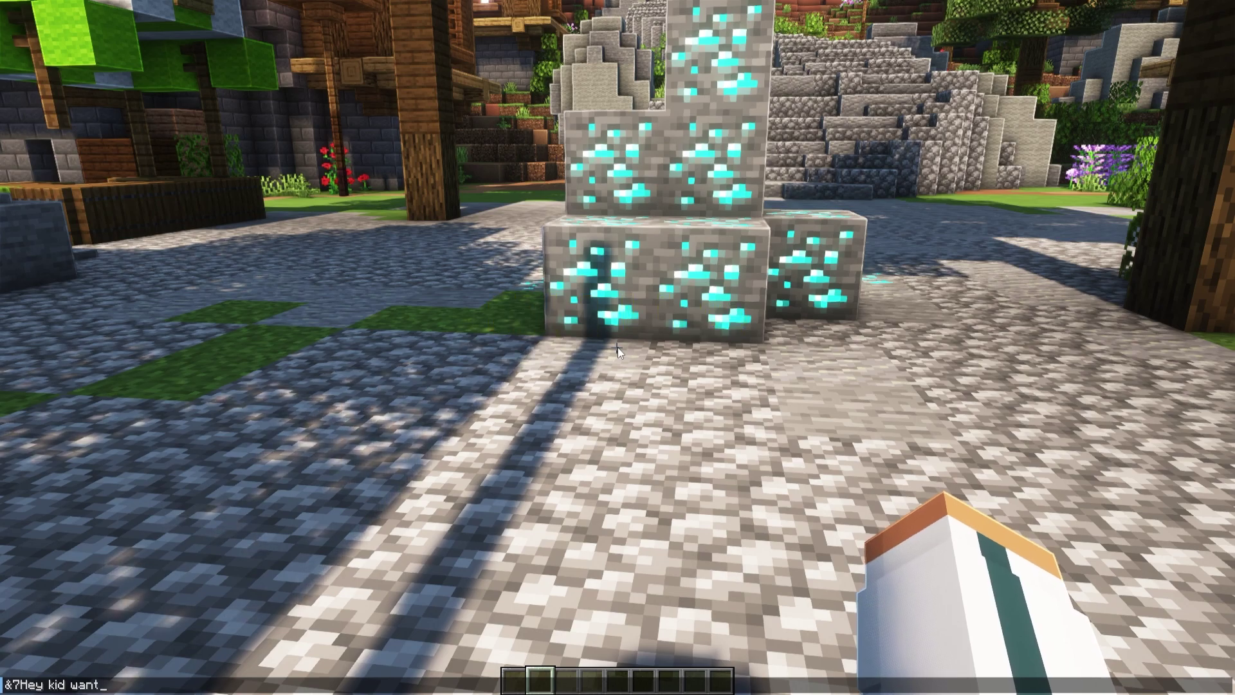
{"action": "type", "text": " some free"}
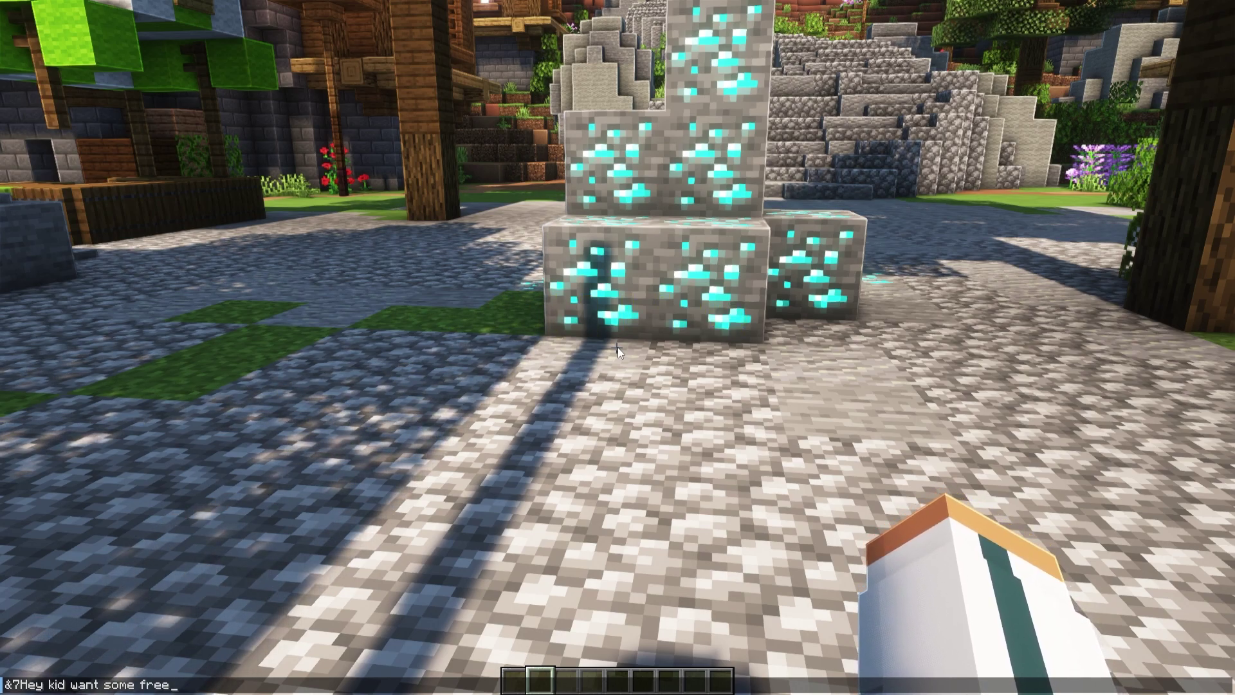
{"action": "key", "text": "Return"}
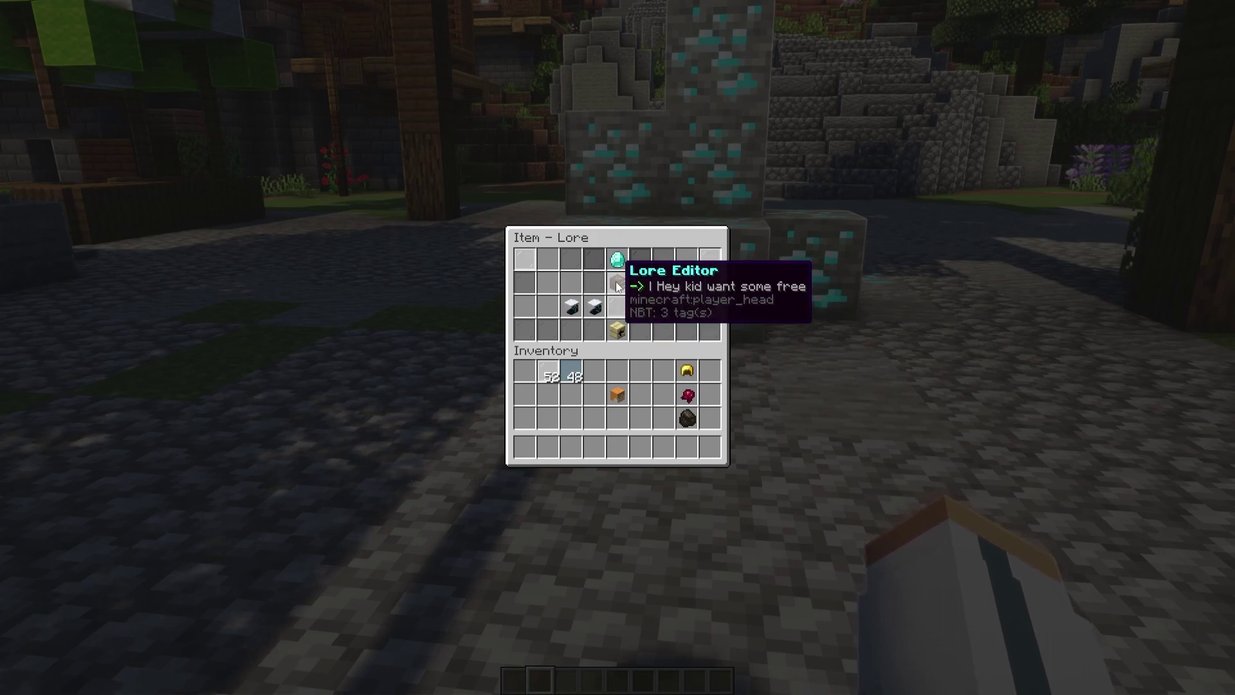
- Add a second lore line 'diamonds?' and close the lore editor
{"action": "left_click", "coordinate": [643, 310]}
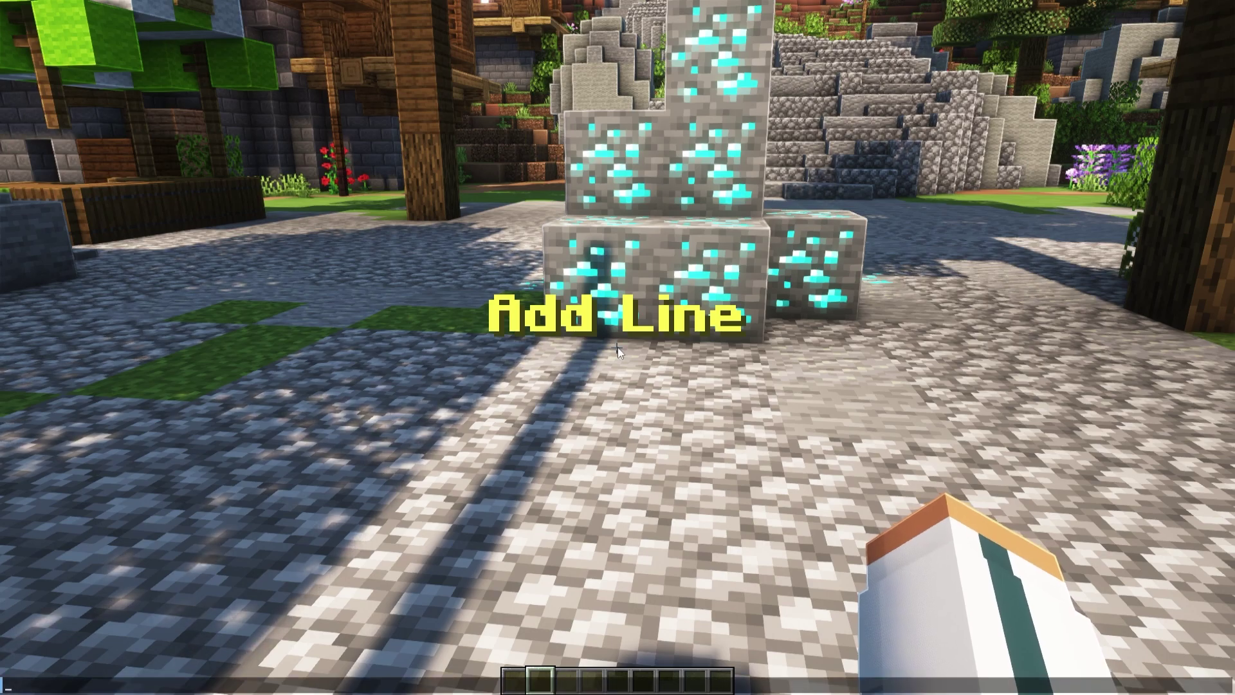
{"action": "type", "text": "diamonds?"}
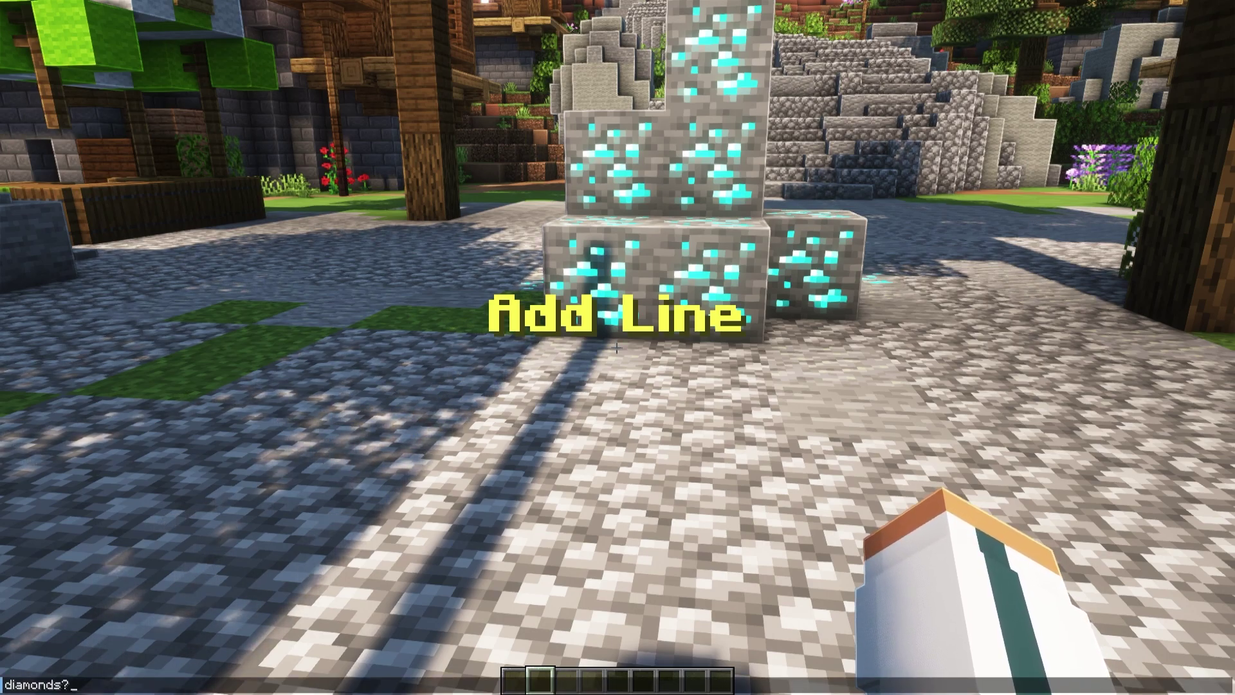
{"action": "key", "text": "Return"}
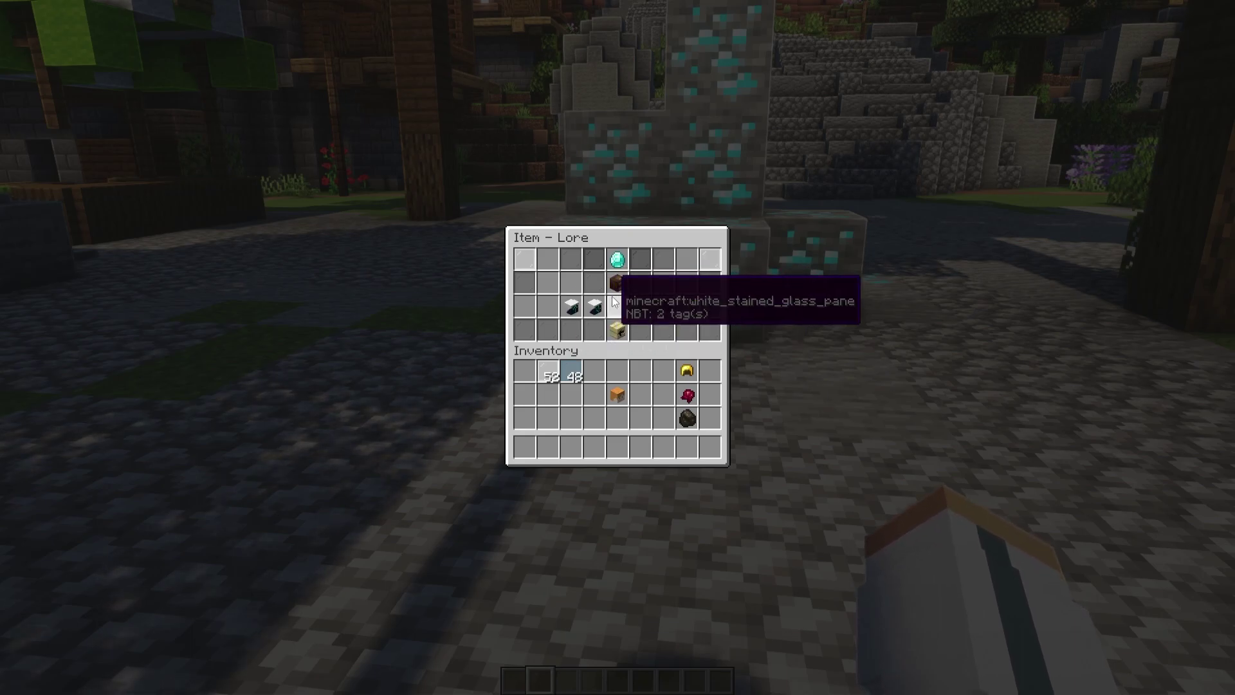
{"action": "left_click", "coordinate": [618, 291]}
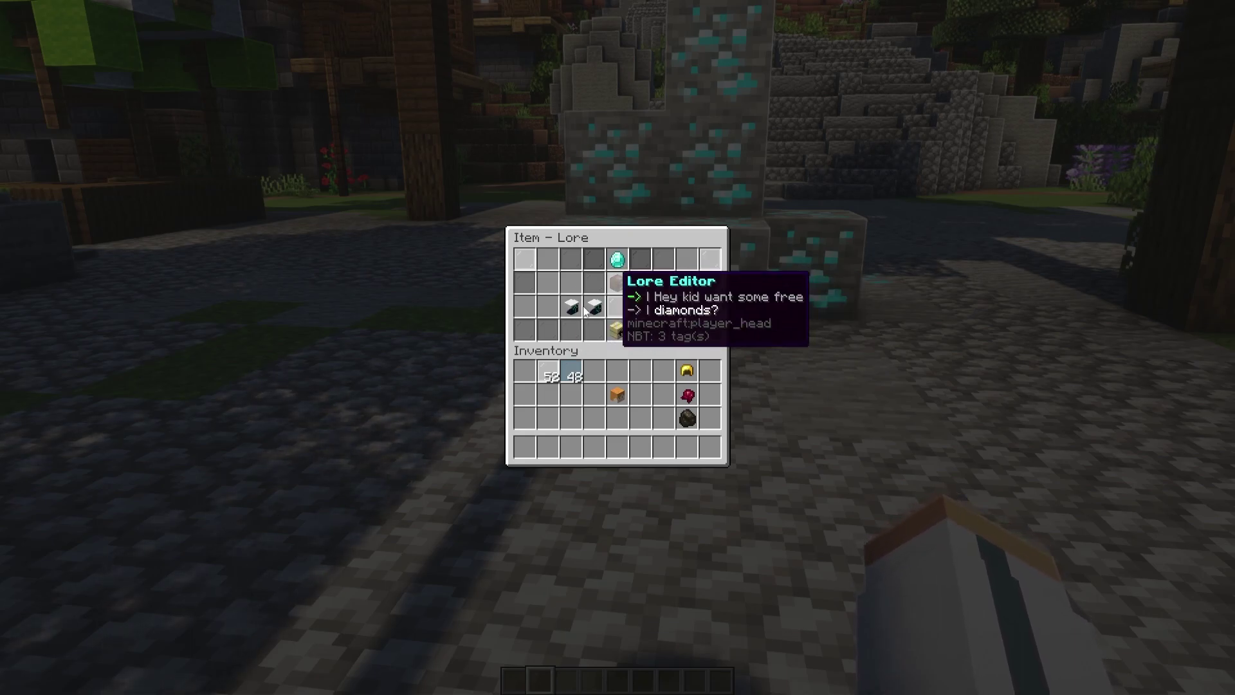
{"action": "left_click", "coordinate": [616, 290]}
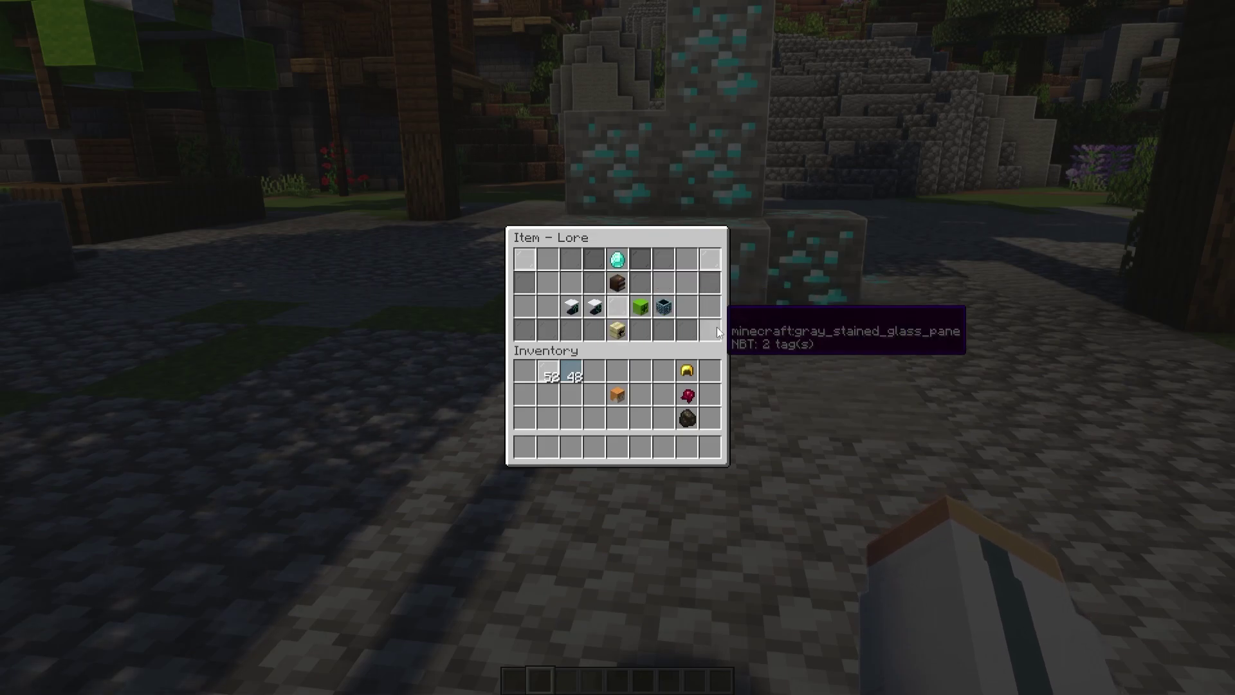
{"action": "left_click", "coordinate": [640, 308]}
{"action": "key", "text": "t"}
{"action": "key", "text": "Up"}
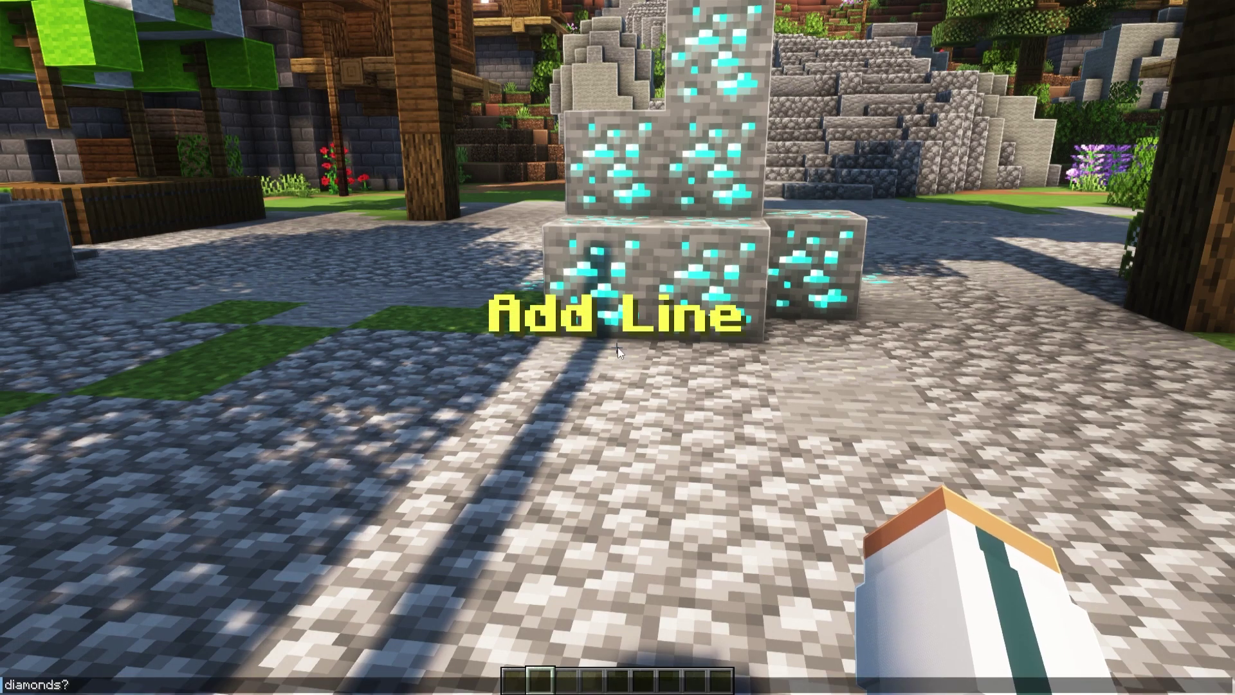
{"action": "key", "text": "Return"}
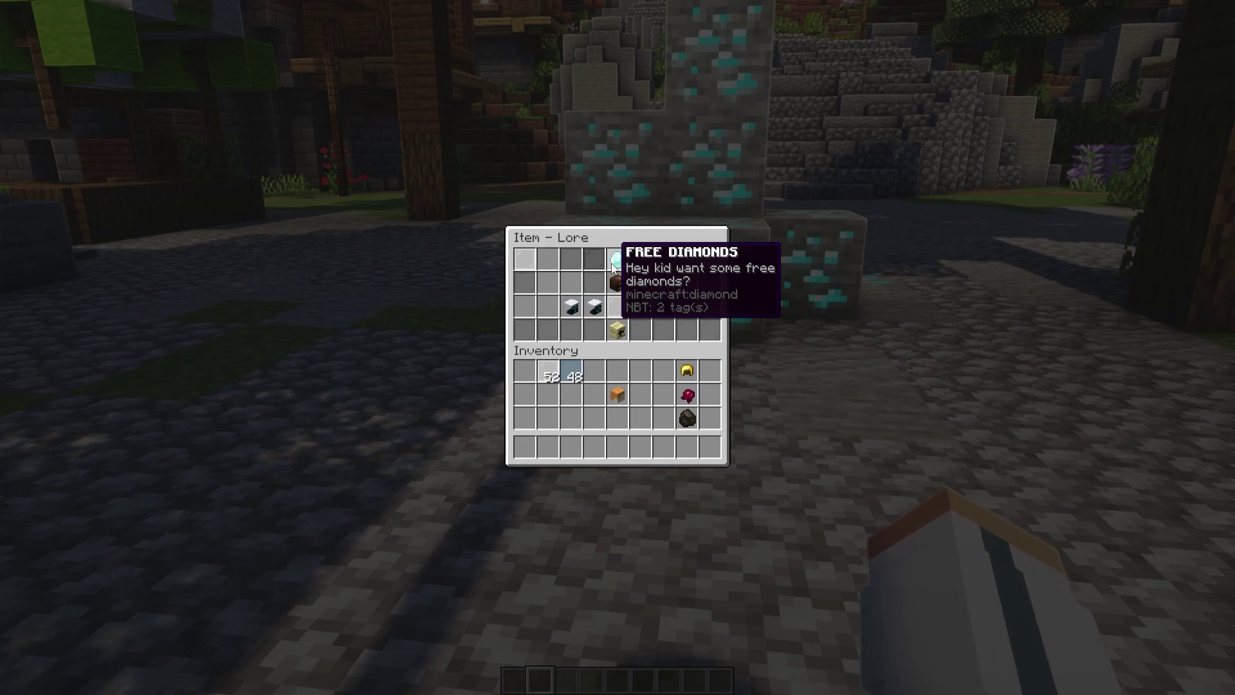
{"action": "left_click", "coordinate": [617, 328]}
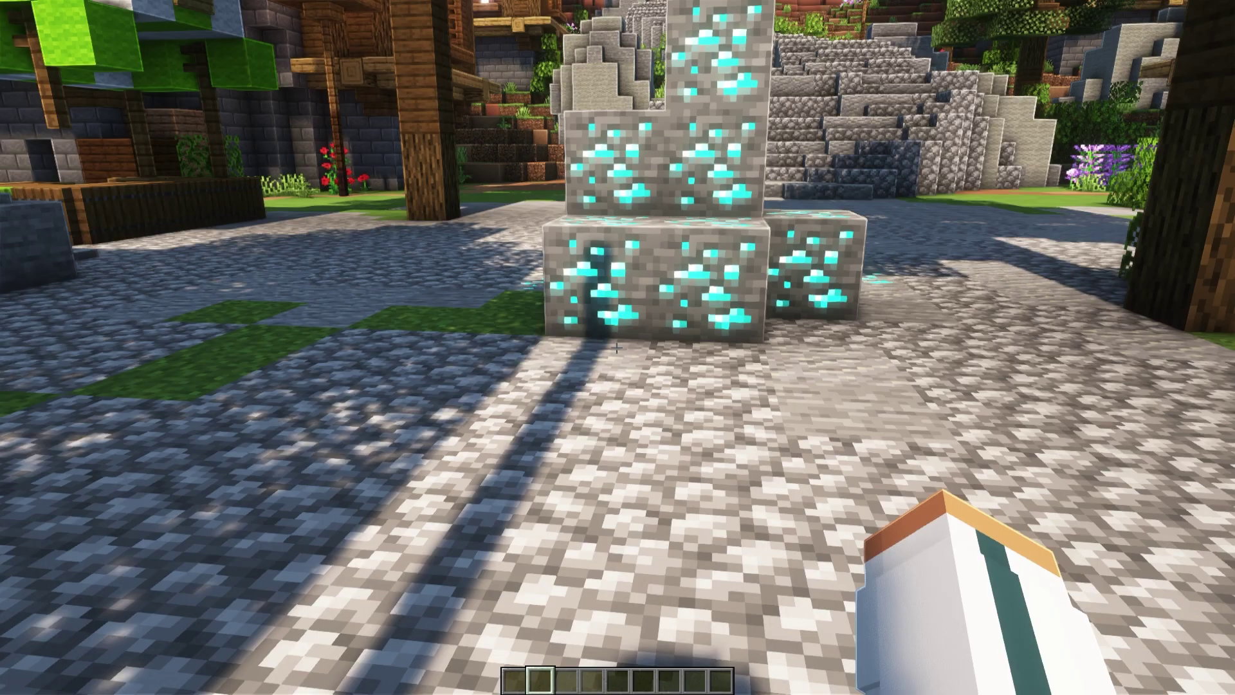
- Give the FREE DIAMONDS item the Infinity enchantment
{"action": "left_click", "coordinate": [618, 328]}
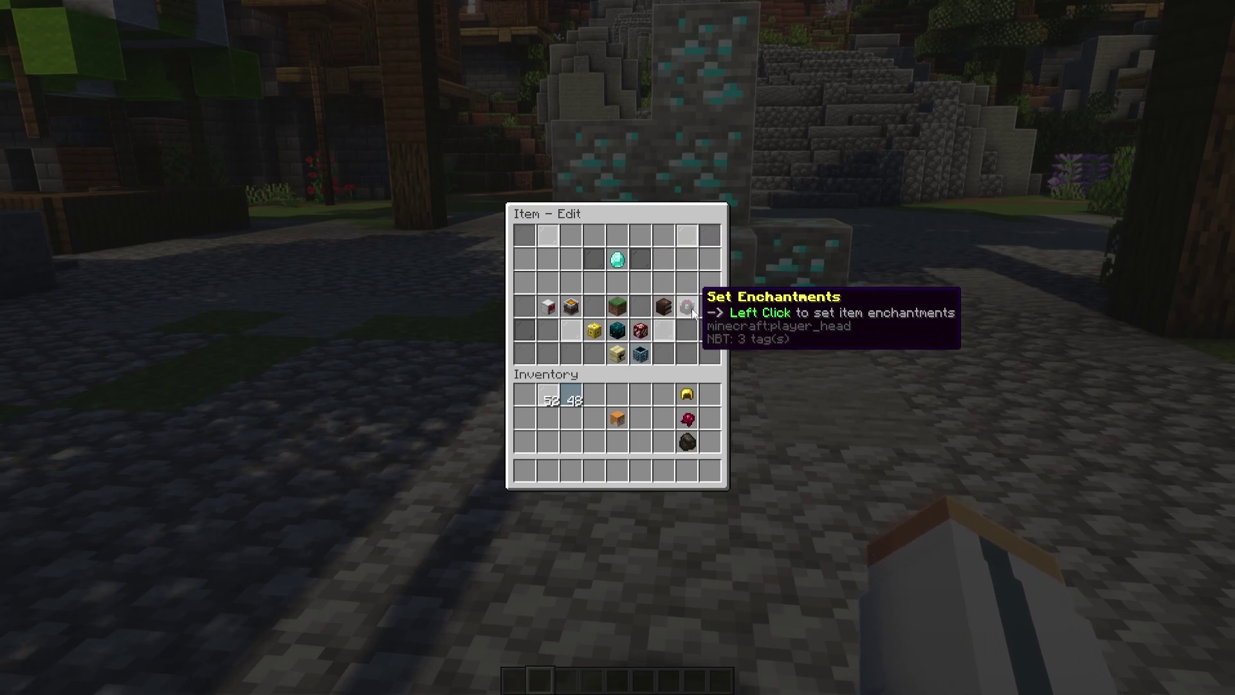
{"action": "left_click", "coordinate": [687, 306]}
{"action": "left_click", "coordinate": [668, 333]}
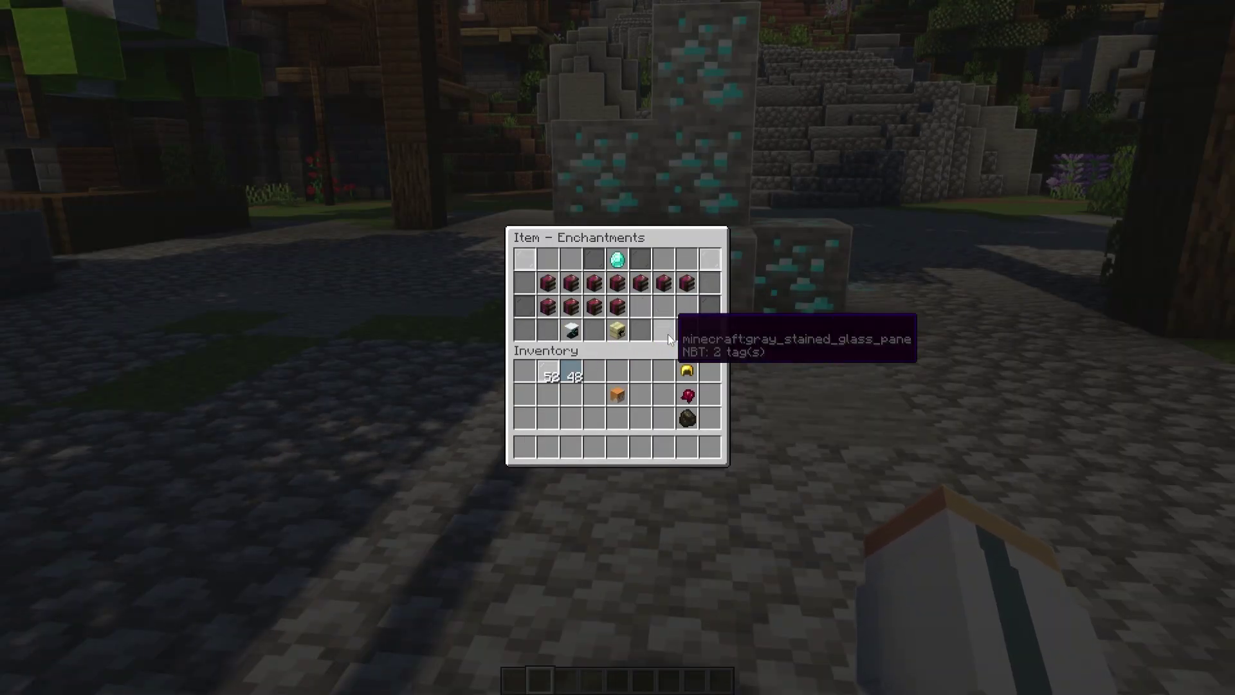
{"action": "left_click", "coordinate": [619, 336]}
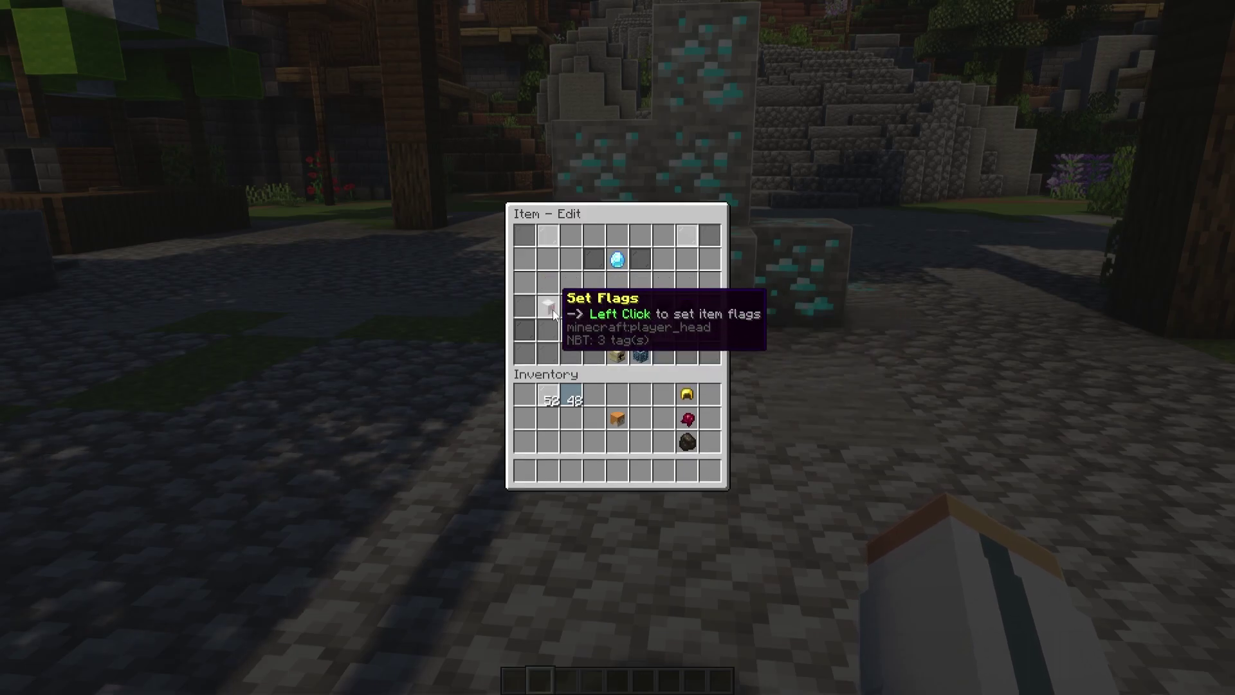
- Turn on the Hide Enchants flag so the enchantment is hidden
{"action": "left_click", "coordinate": [619, 352]}
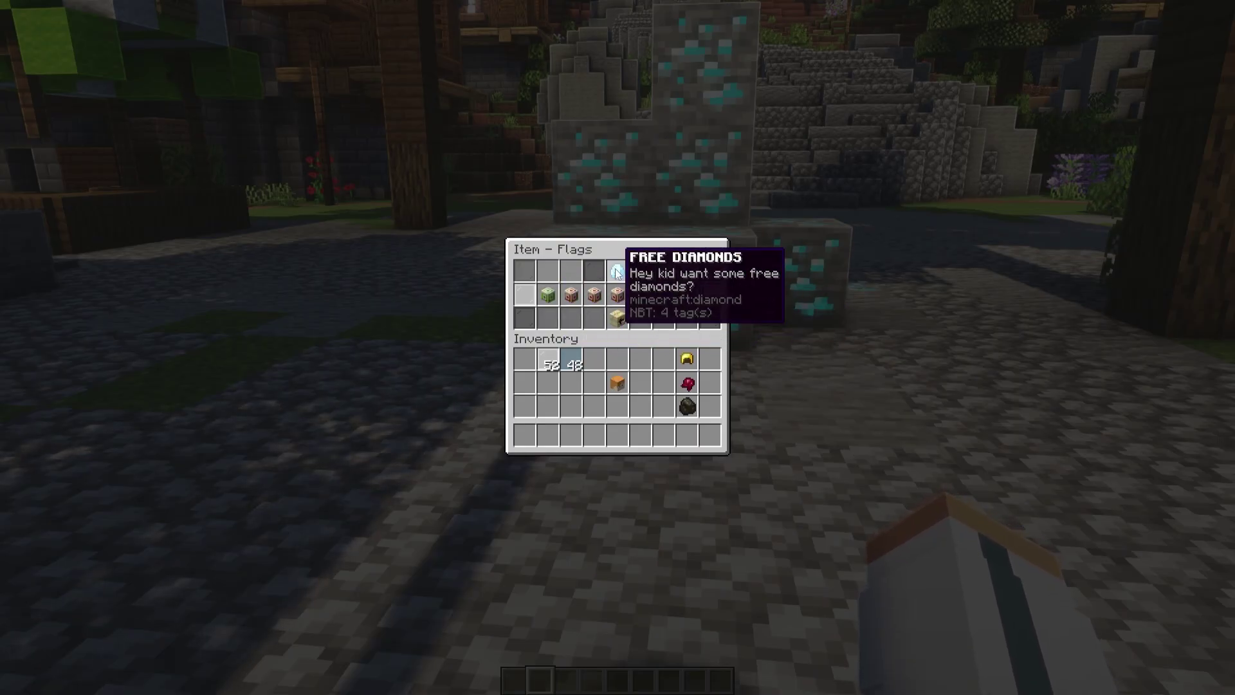
{"action": "left_click", "coordinate": [546, 300]}
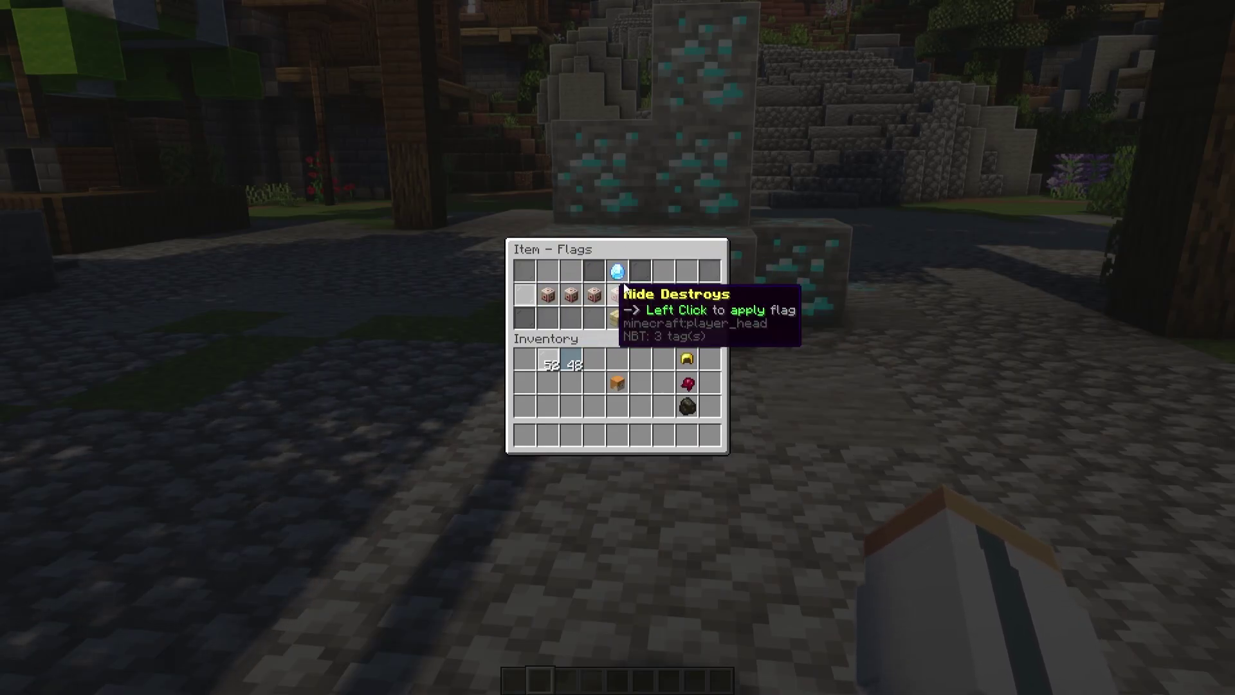
{"action": "left_click", "coordinate": [546, 299]}
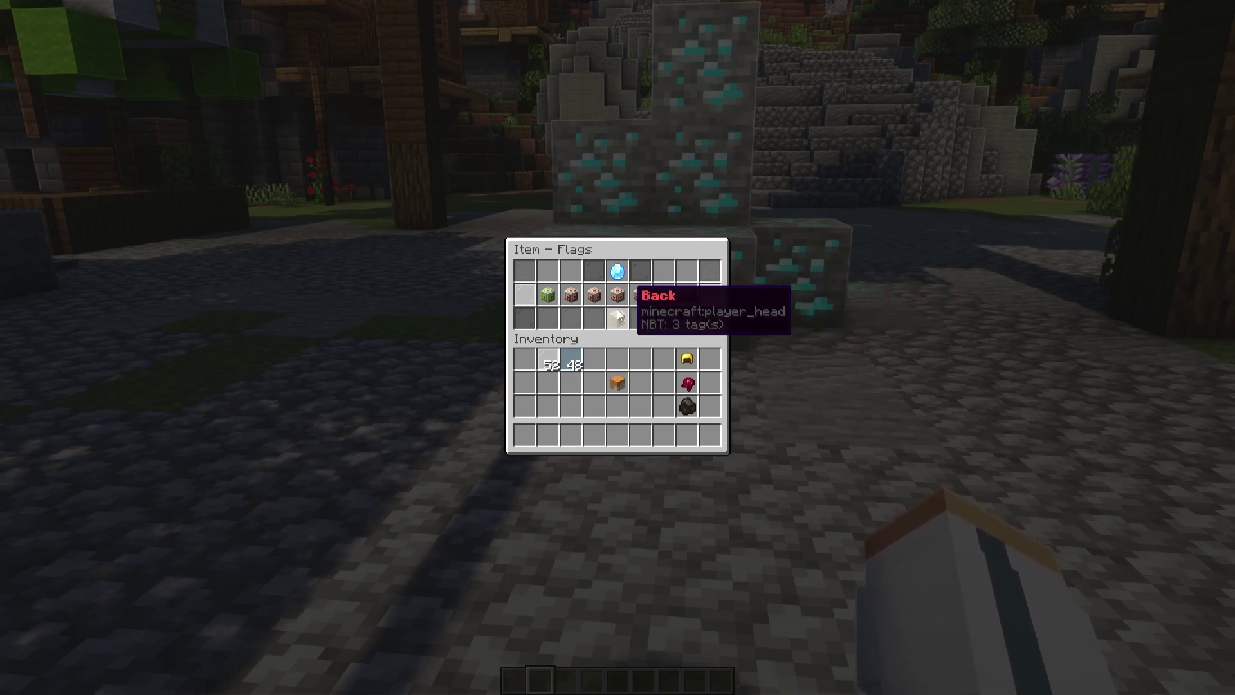
- Create a new click on the diamond and confirm its click types
{"action": "left_click", "coordinate": [617, 318]}
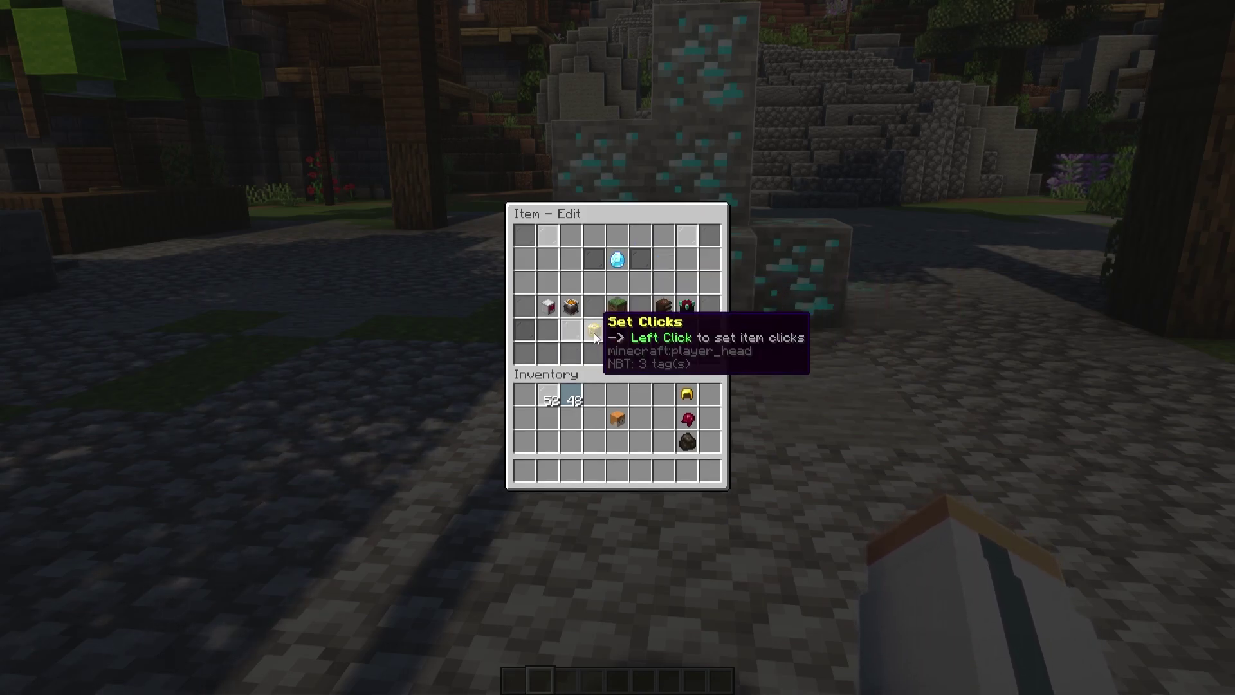
{"action": "left_click", "coordinate": [600, 334]}
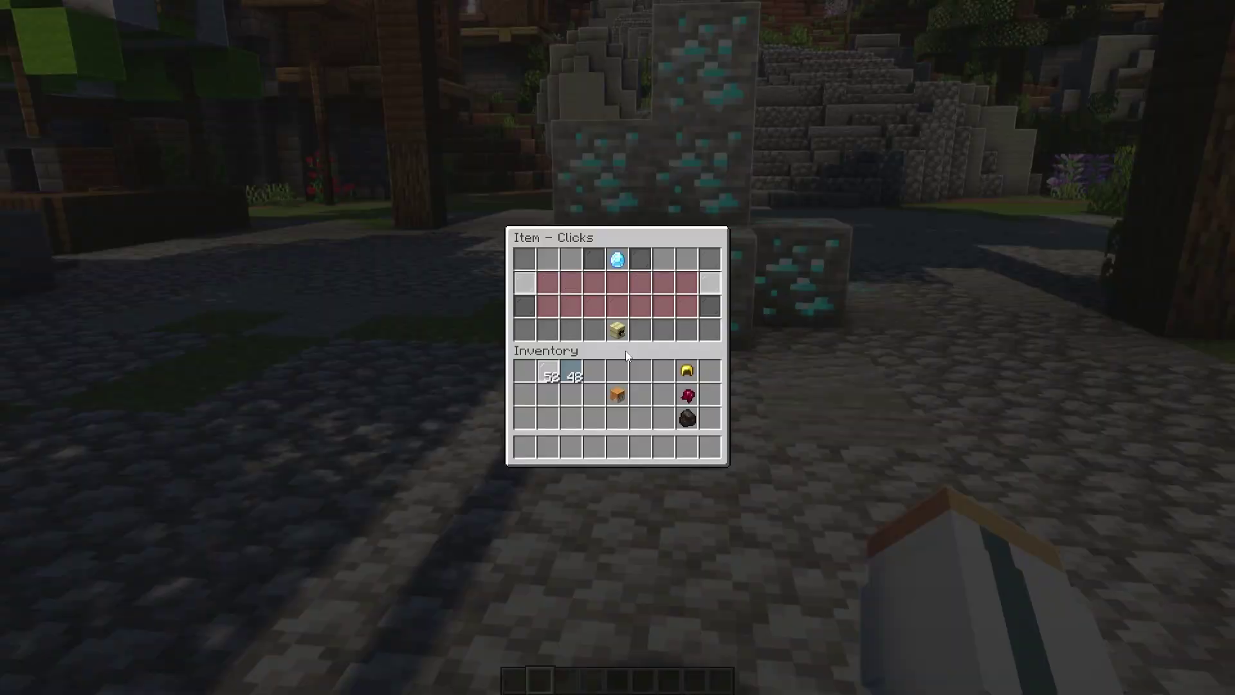
{"action": "left_click", "coordinate": [550, 278]}
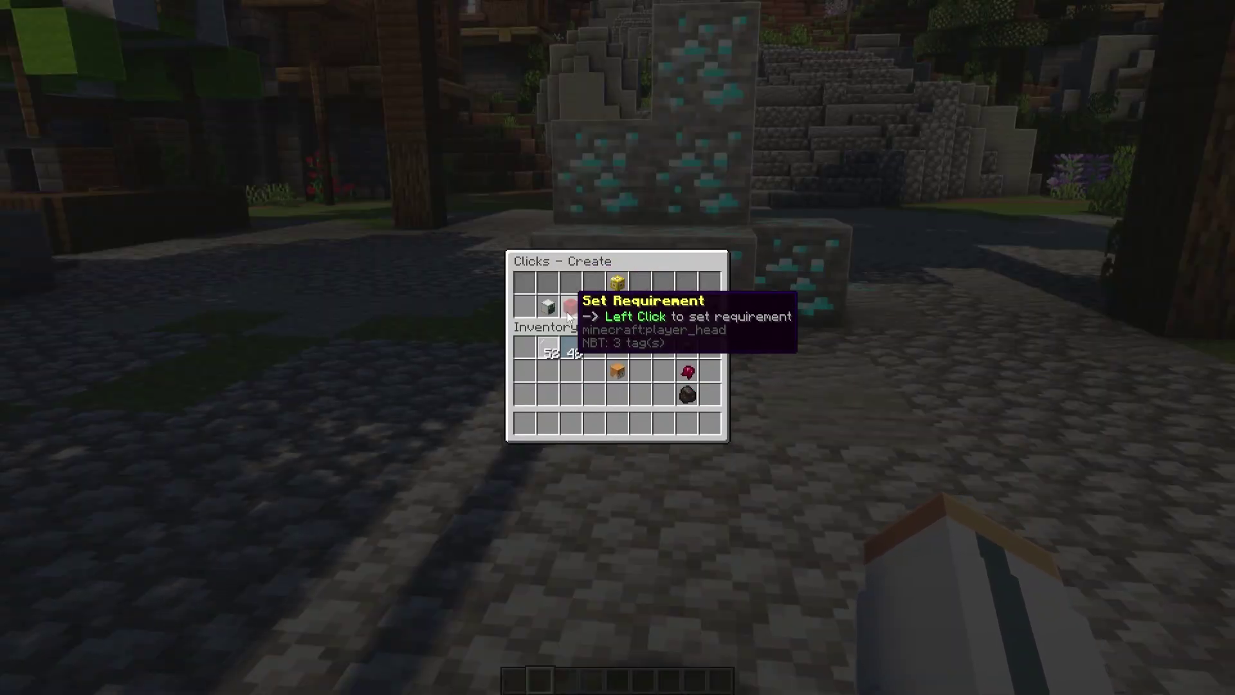
{"action": "left_click", "coordinate": [551, 303]}
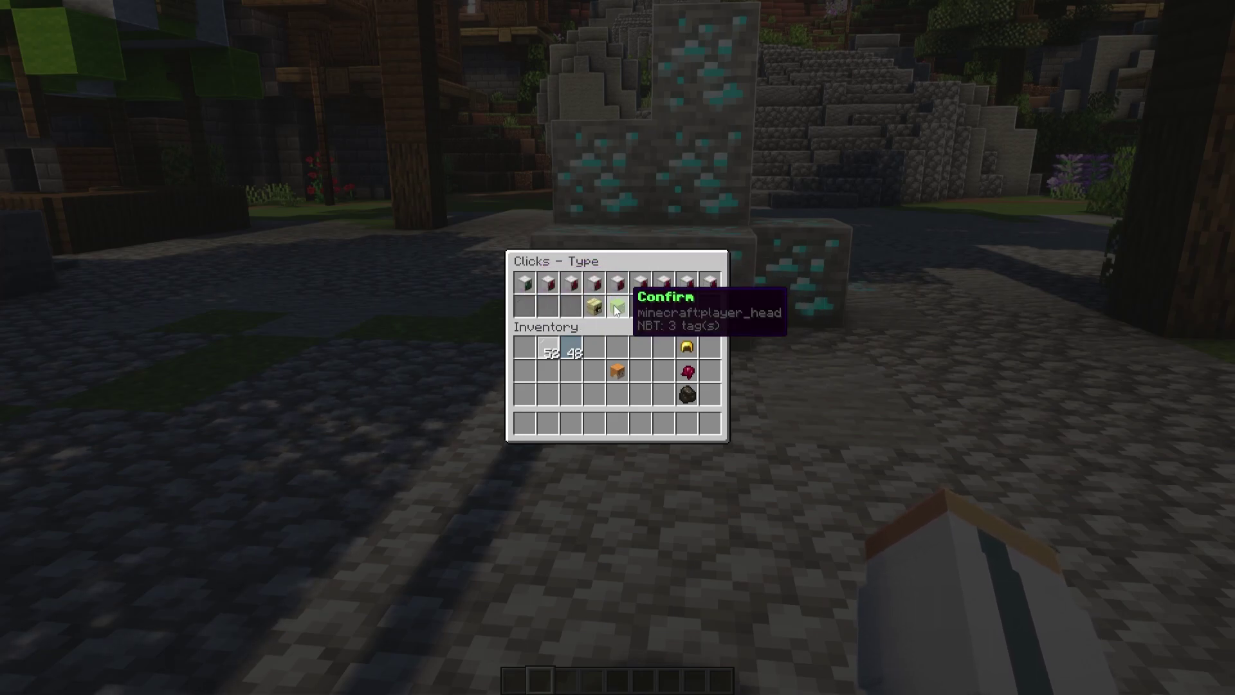
{"action": "left_click", "coordinate": [615, 306]}
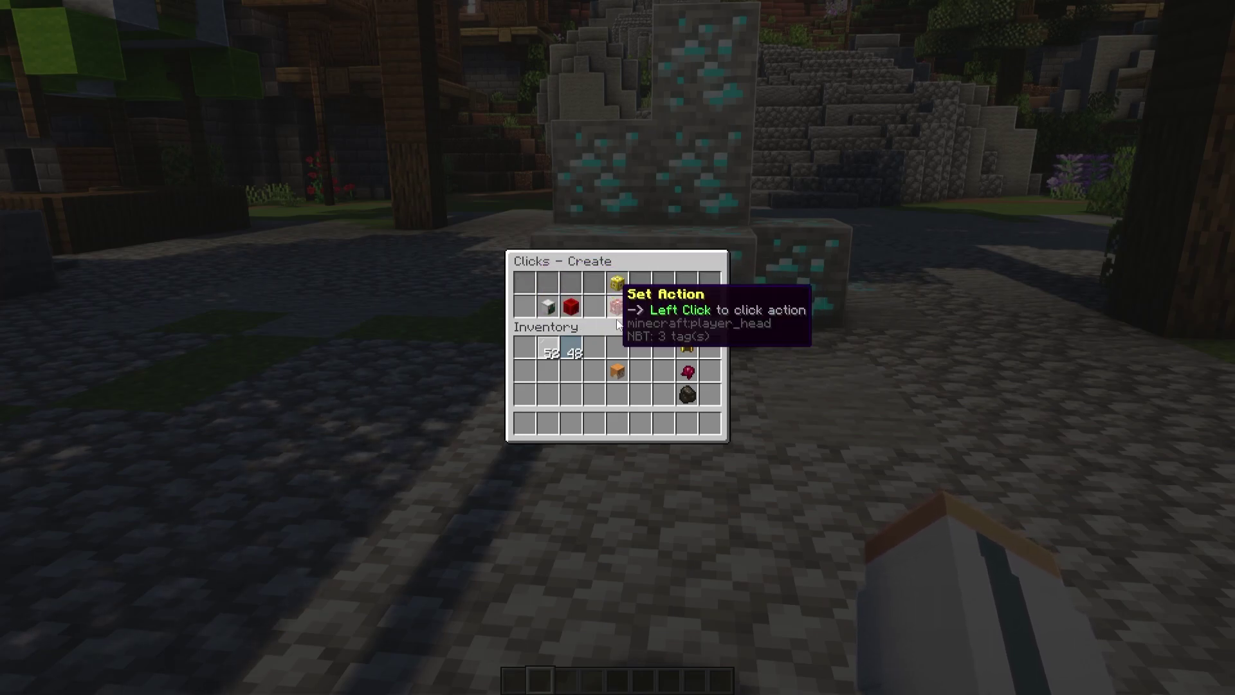
- Add a Permission requirement to the new click
{"action": "left_click", "coordinate": [576, 306]}
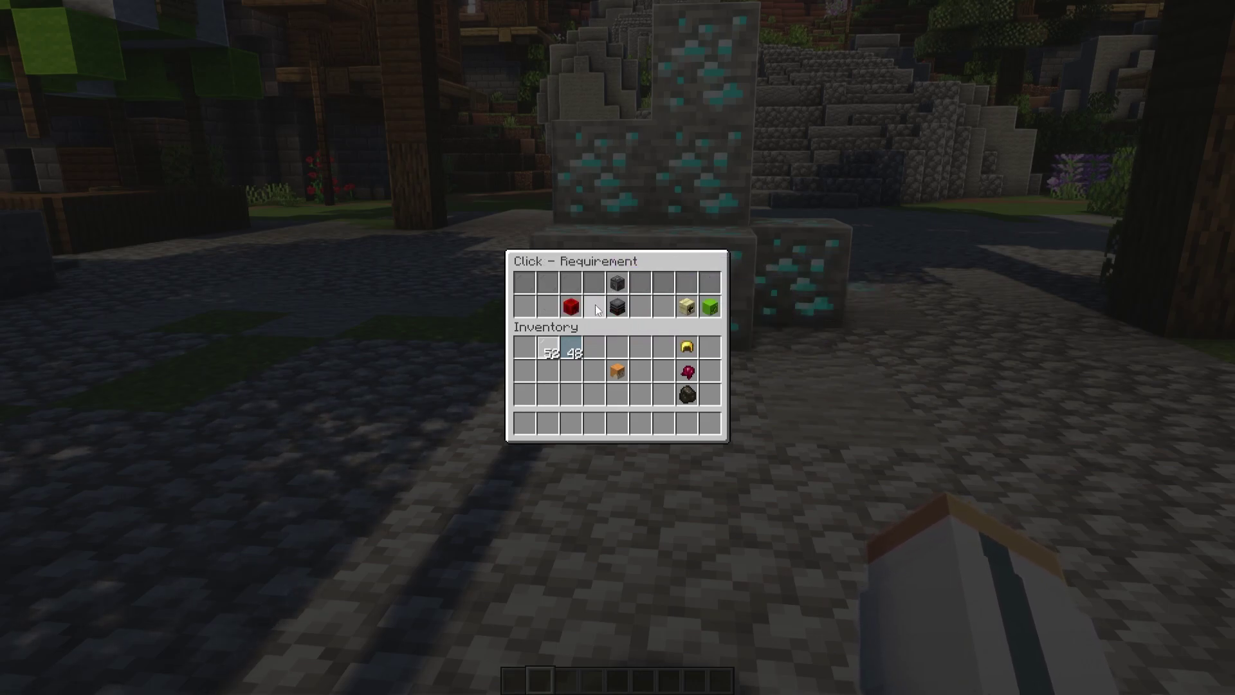
{"action": "left_click", "coordinate": [569, 311]}
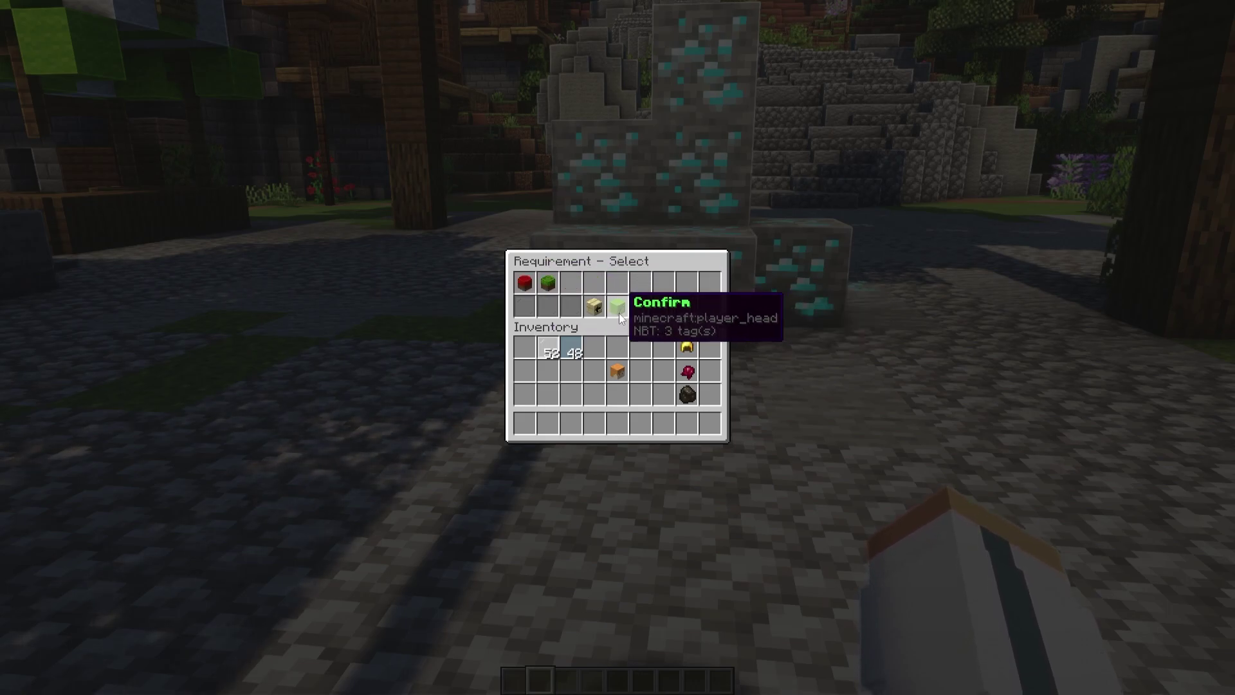
{"action": "left_click", "coordinate": [619, 314]}
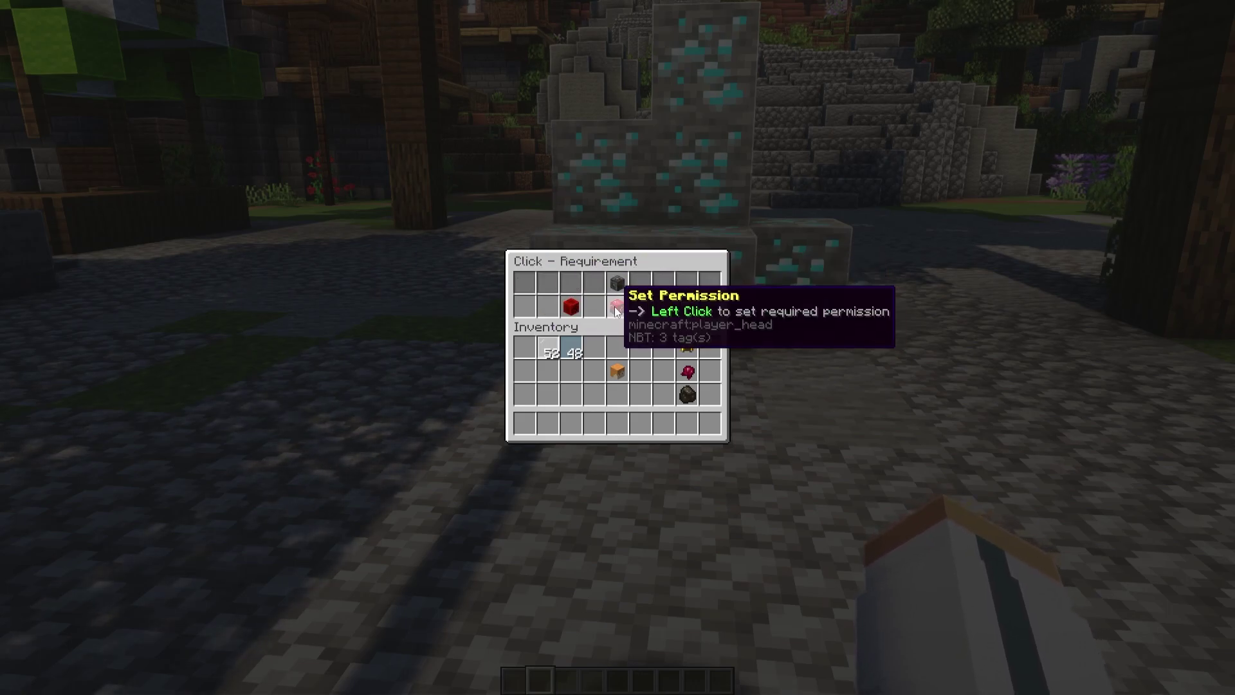
{"action": "left_click", "coordinate": [618, 284]}
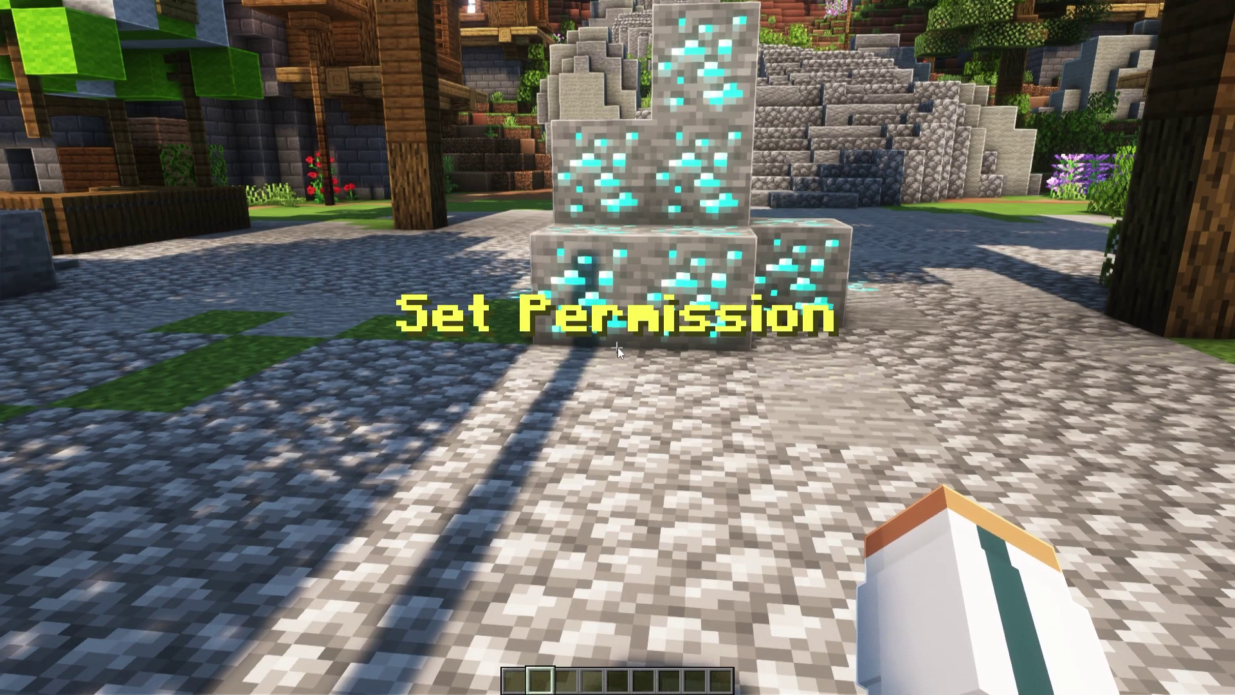
{"action": "type", "text": "tted/"}
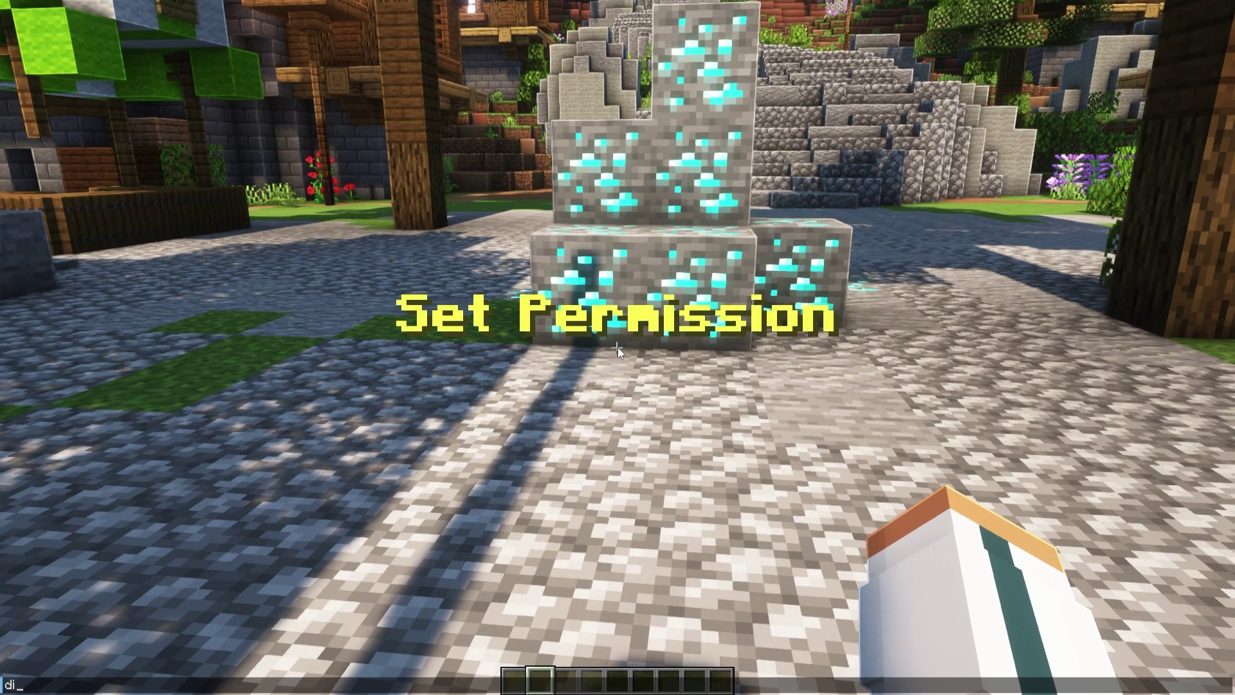
{"action": "key", "text": "Return"}
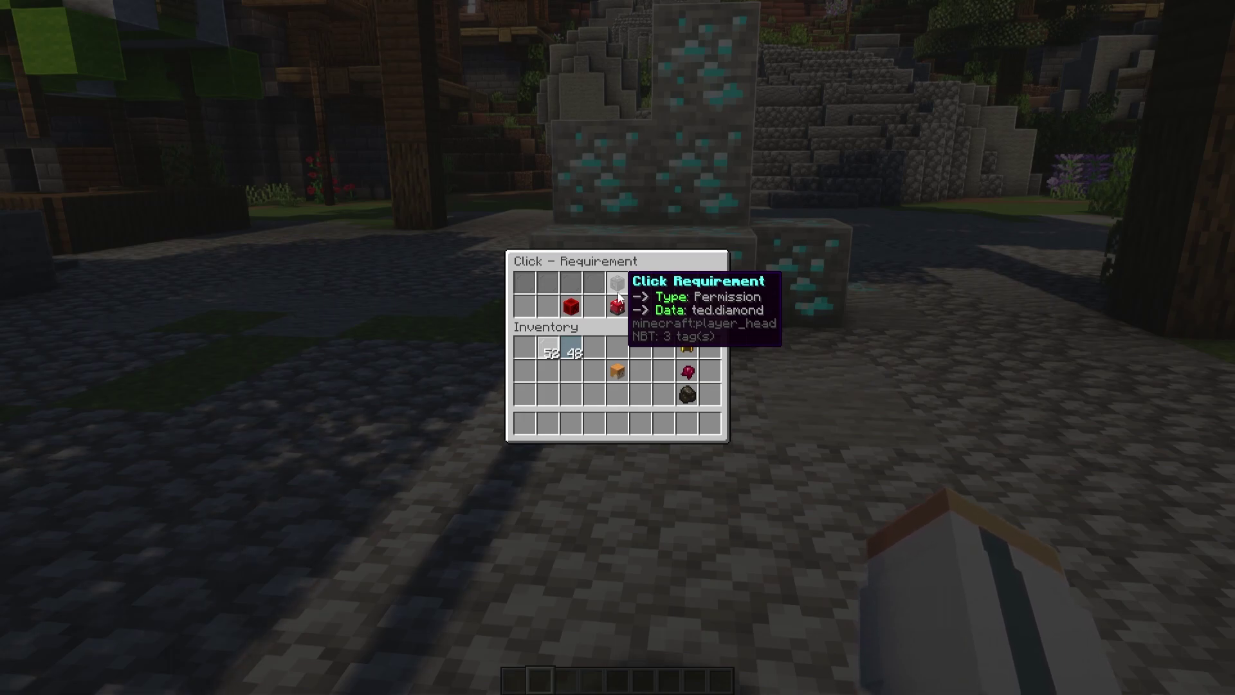
{"action": "left_click", "coordinate": [686, 310]}
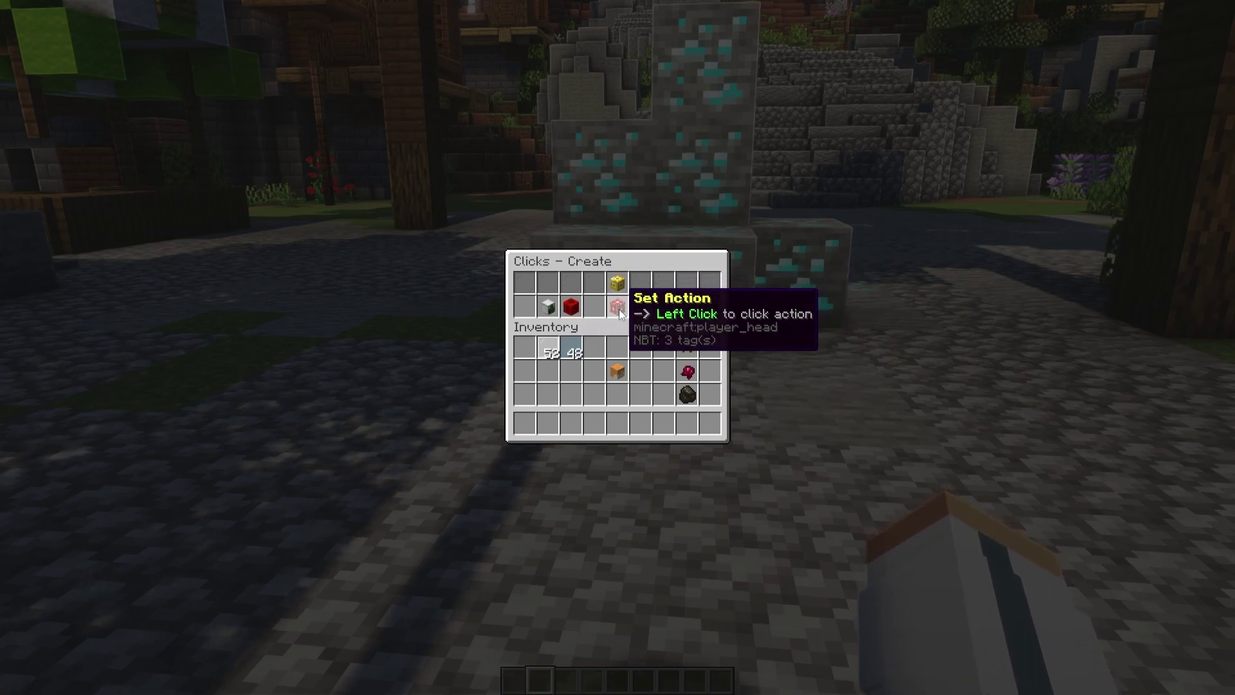
- Set the click's action to GiveItem and confirm it
{"action": "left_click", "coordinate": [622, 311]}
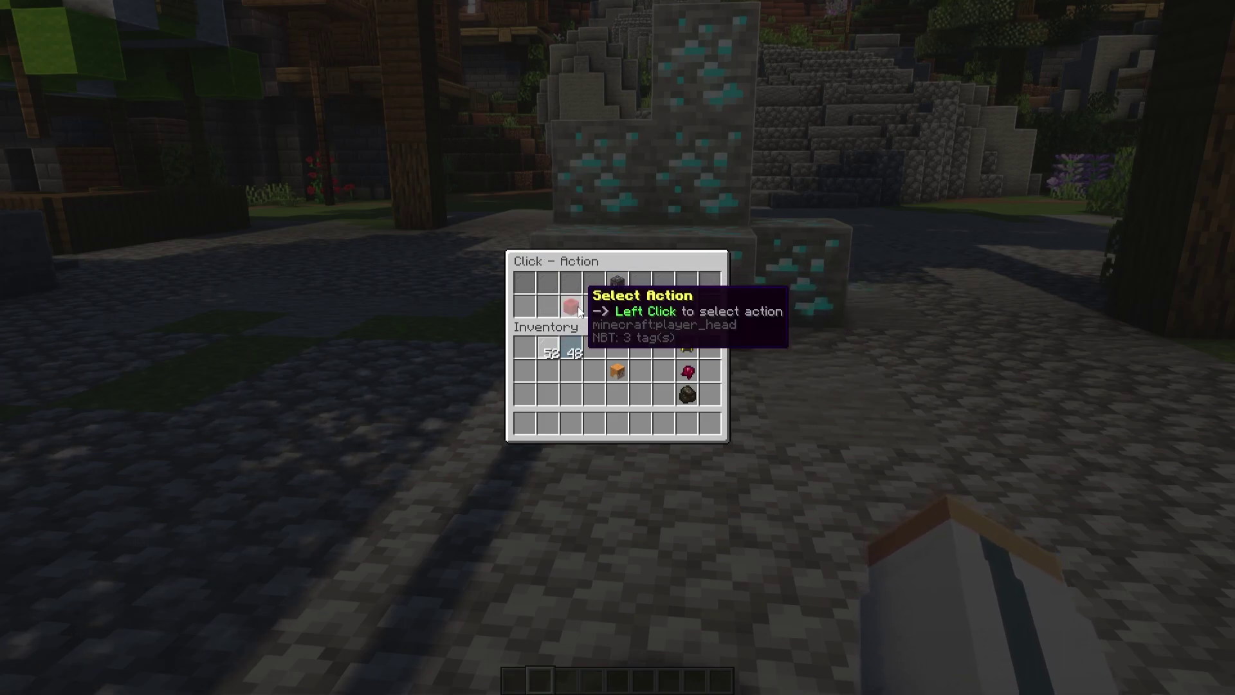
{"action": "left_click", "coordinate": [578, 306]}
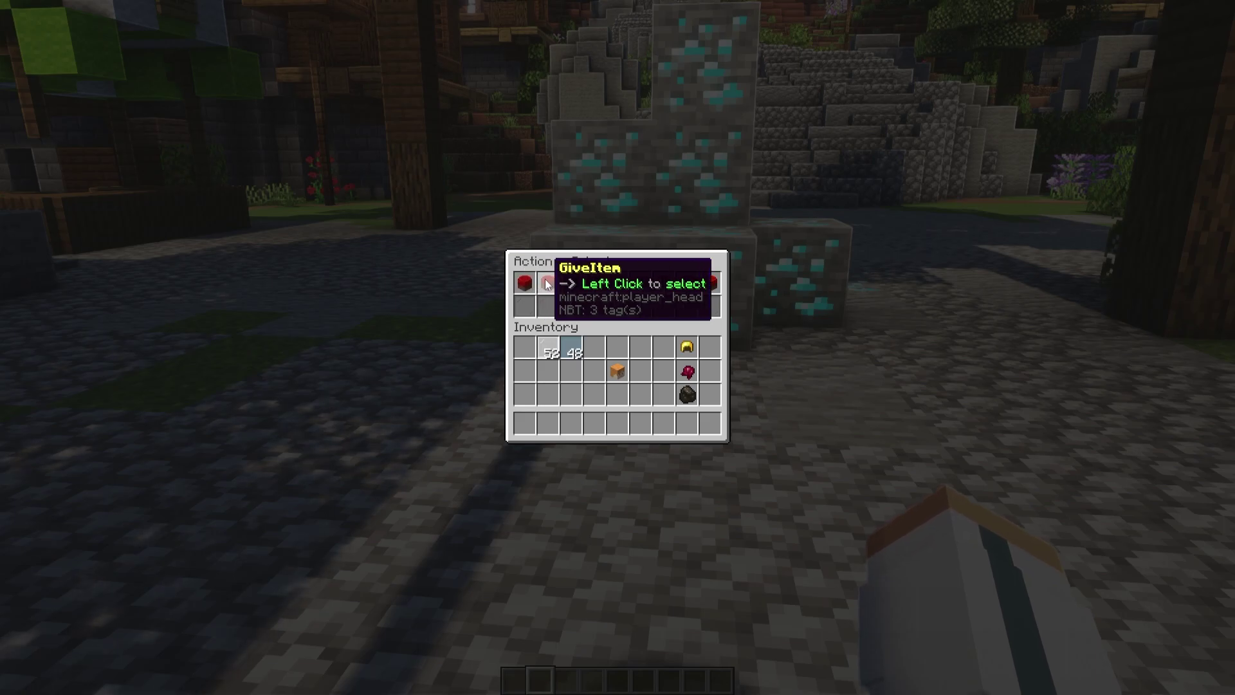
{"action": "left_click", "coordinate": [546, 282]}
{"action": "left_click", "coordinate": [618, 309]}
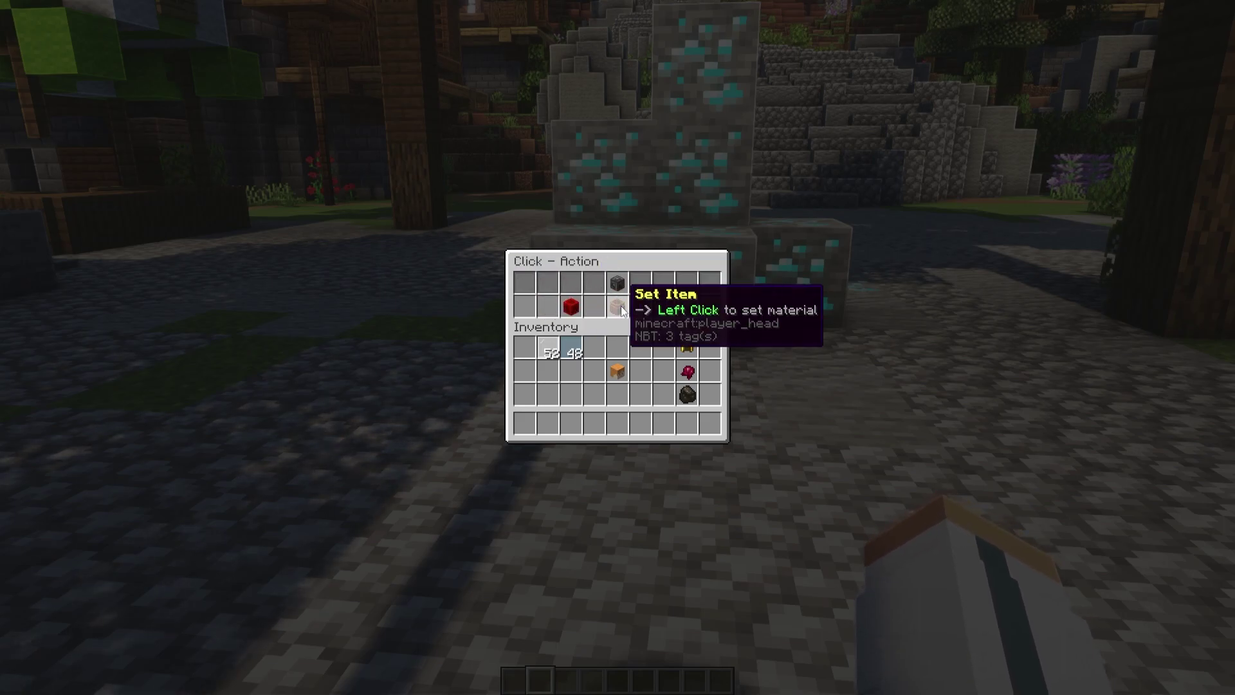
- Choose Set Item, then reopen the FREE DIAMONDS item's edit menu in the Ted GUI
{"action": "left_click", "coordinate": [619, 309]}
{"action": "left_click", "coordinate": [711, 306]}
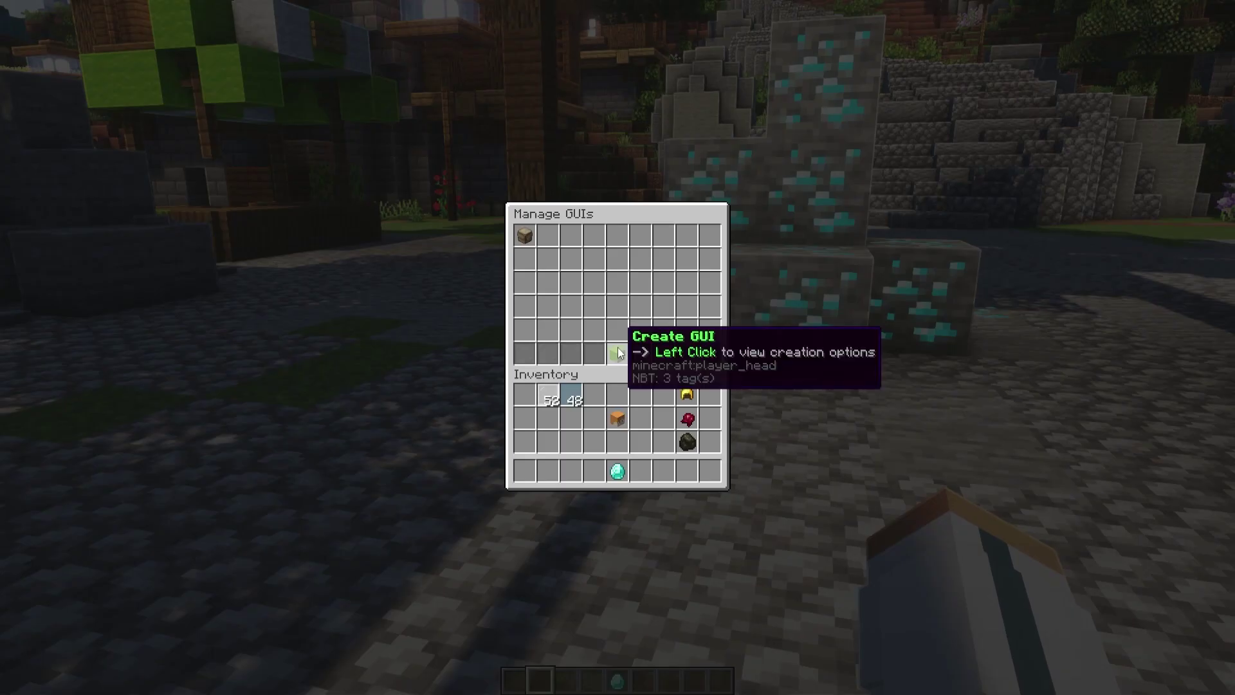
{"action": "left_click", "coordinate": [524, 236]}
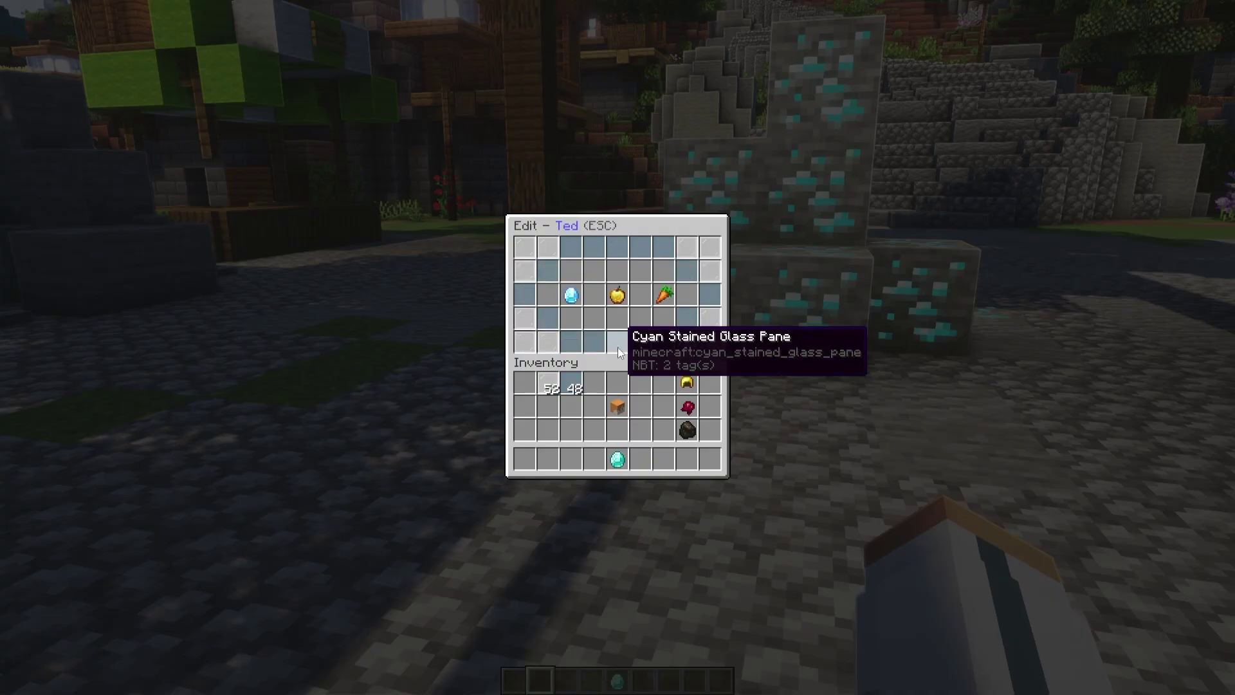
{"action": "left_click", "coordinate": [570, 283]}
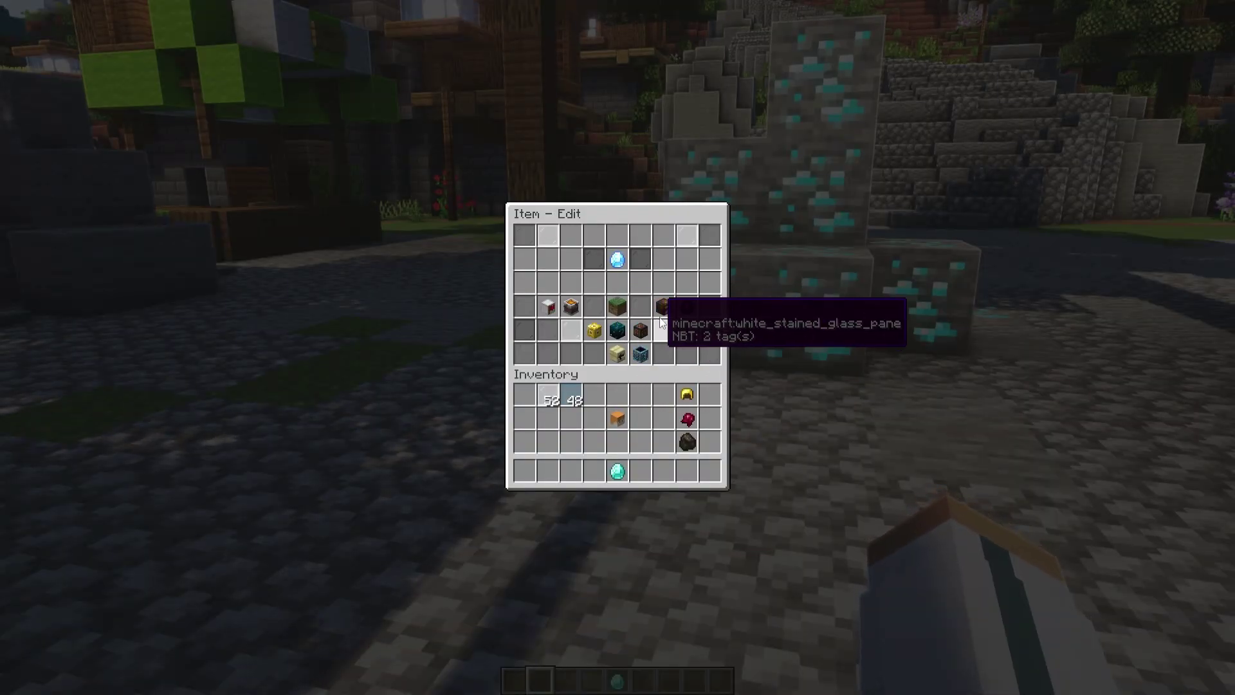
- Set the hotbar diamond as the item the click gives
{"action": "left_click", "coordinate": [576, 308]}
{"action": "left_click", "coordinate": [571, 306]}
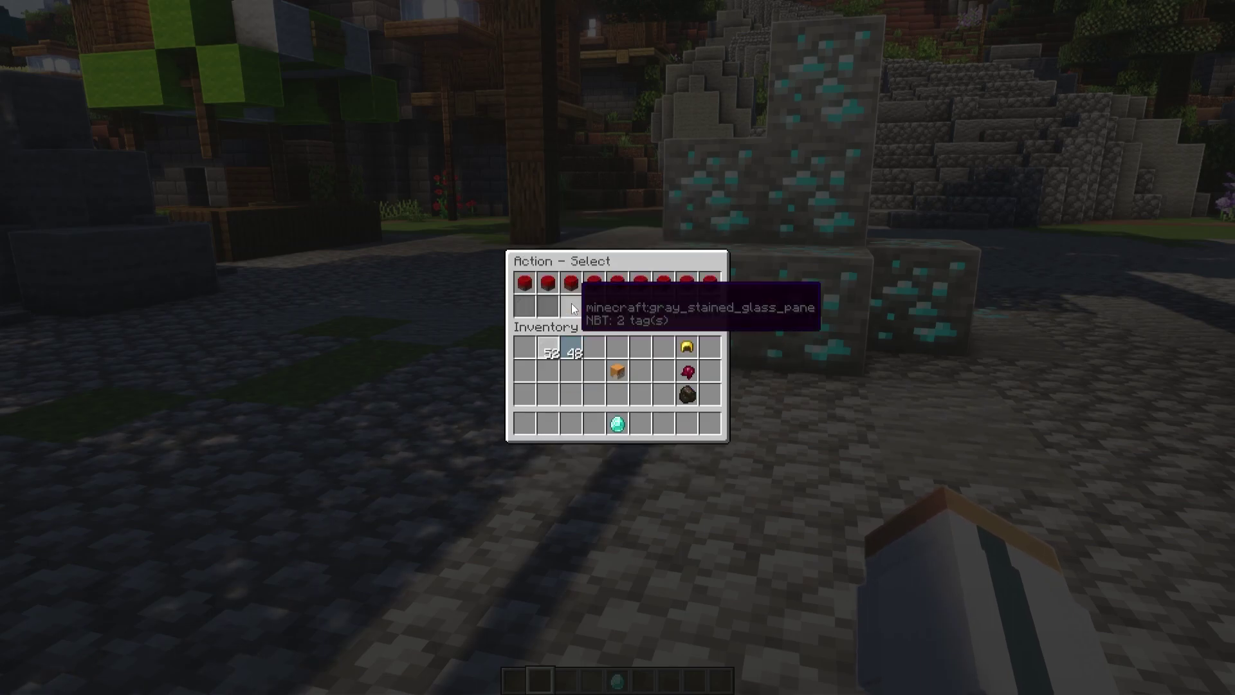
{"action": "left_click", "coordinate": [609, 312]}
{"action": "left_click", "coordinate": [617, 423]}
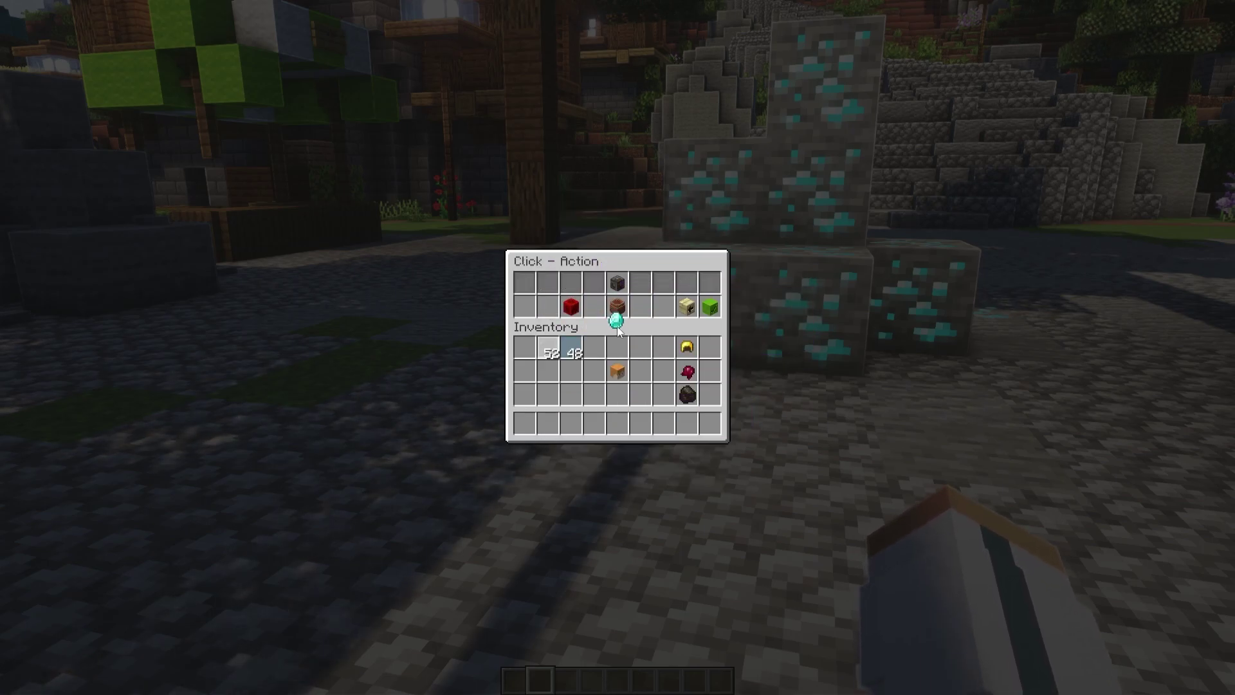
{"action": "left_click", "coordinate": [640, 347]}
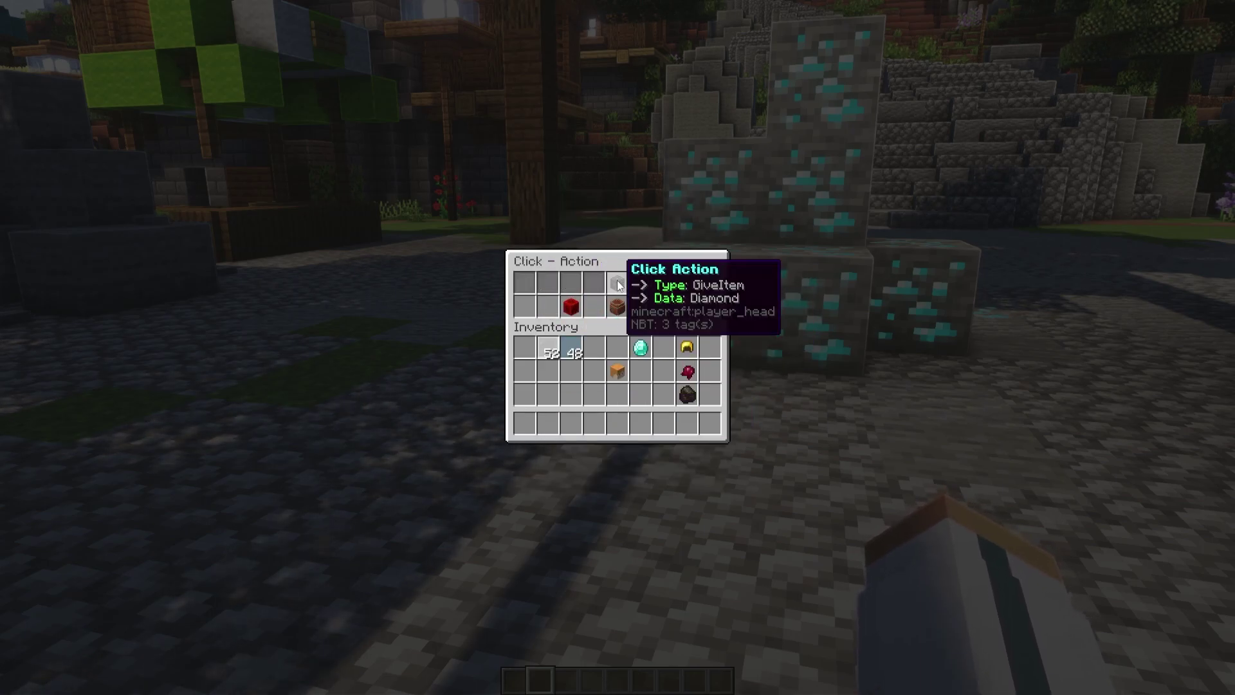
- Save the click, cancel the item deletion, and return to the Ted layout
{"action": "left_click", "coordinate": [617, 285]}
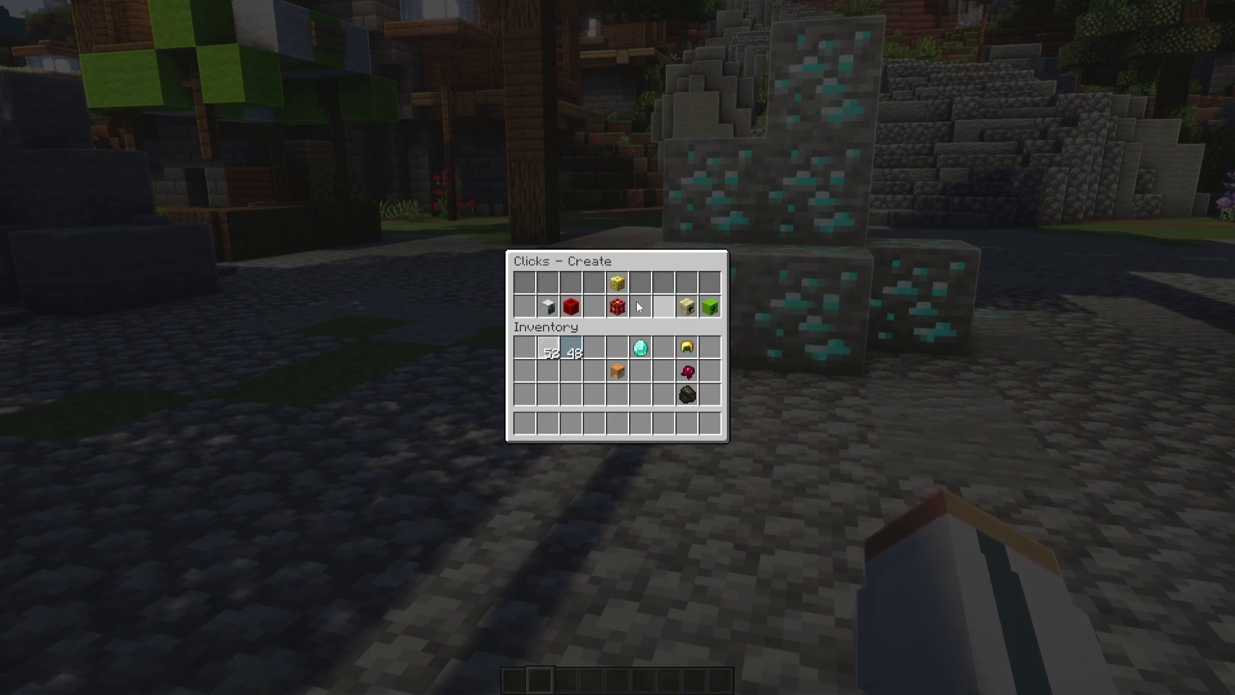
{"action": "left_click", "coordinate": [709, 306]}
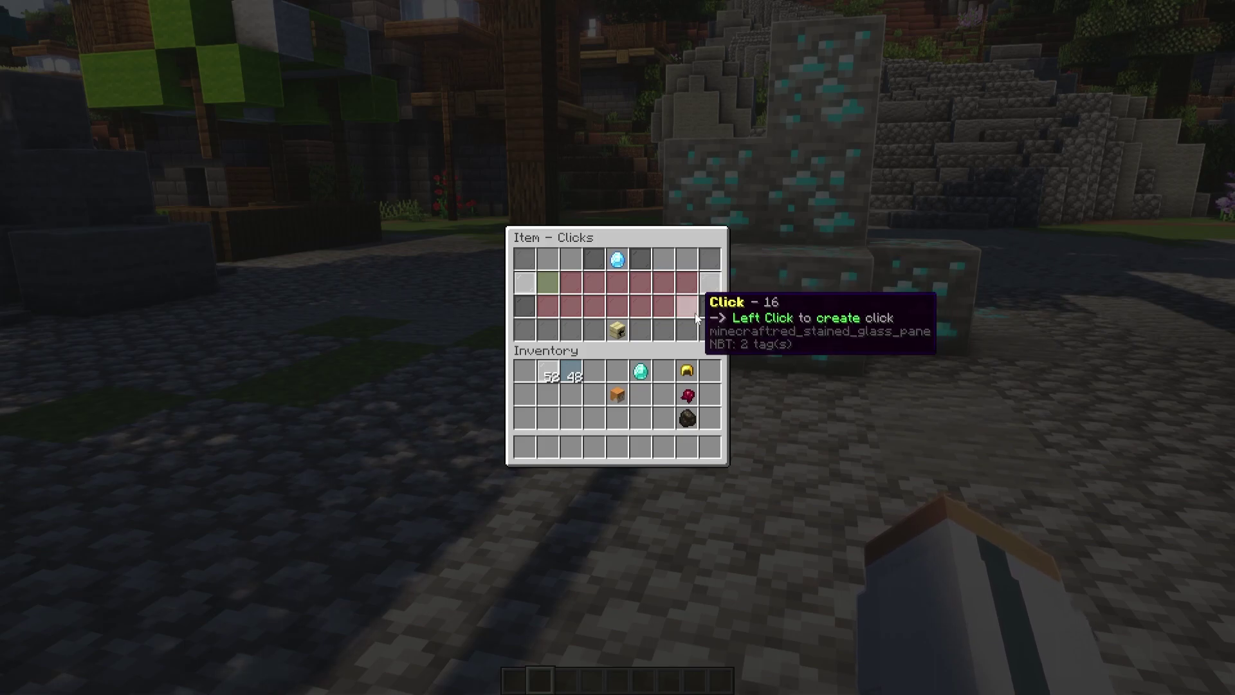
{"action": "left_click", "coordinate": [618, 336]}
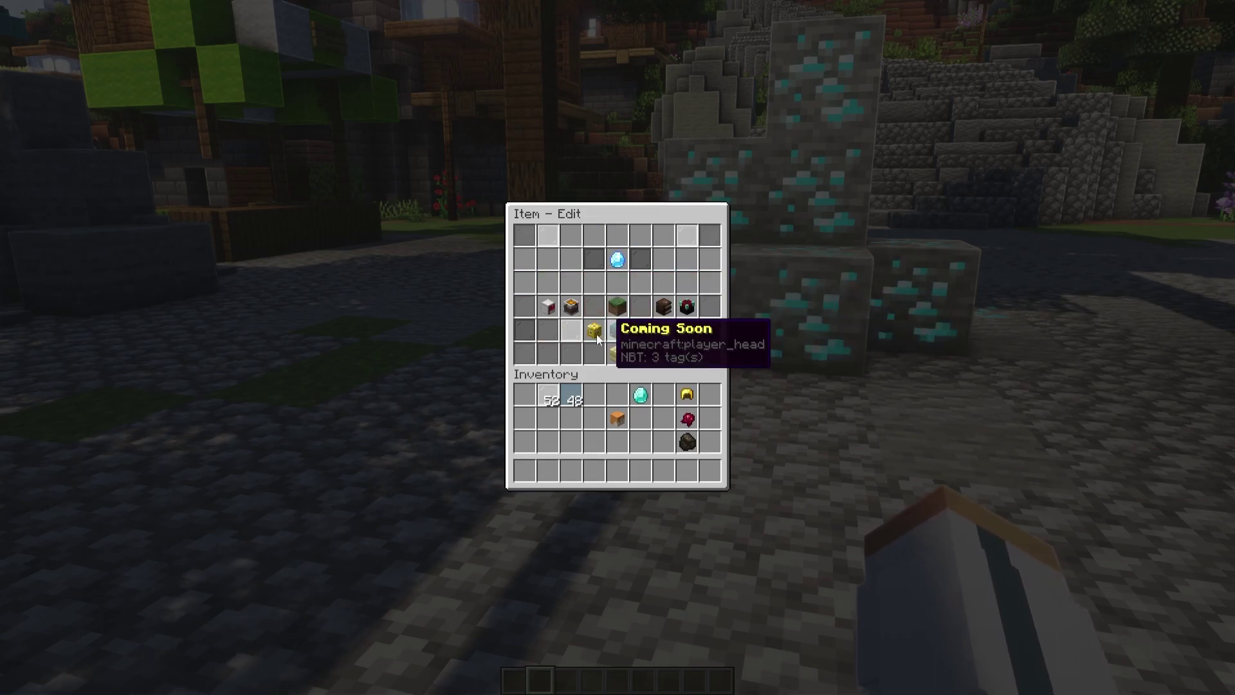
{"action": "left_click", "coordinate": [617, 329]}
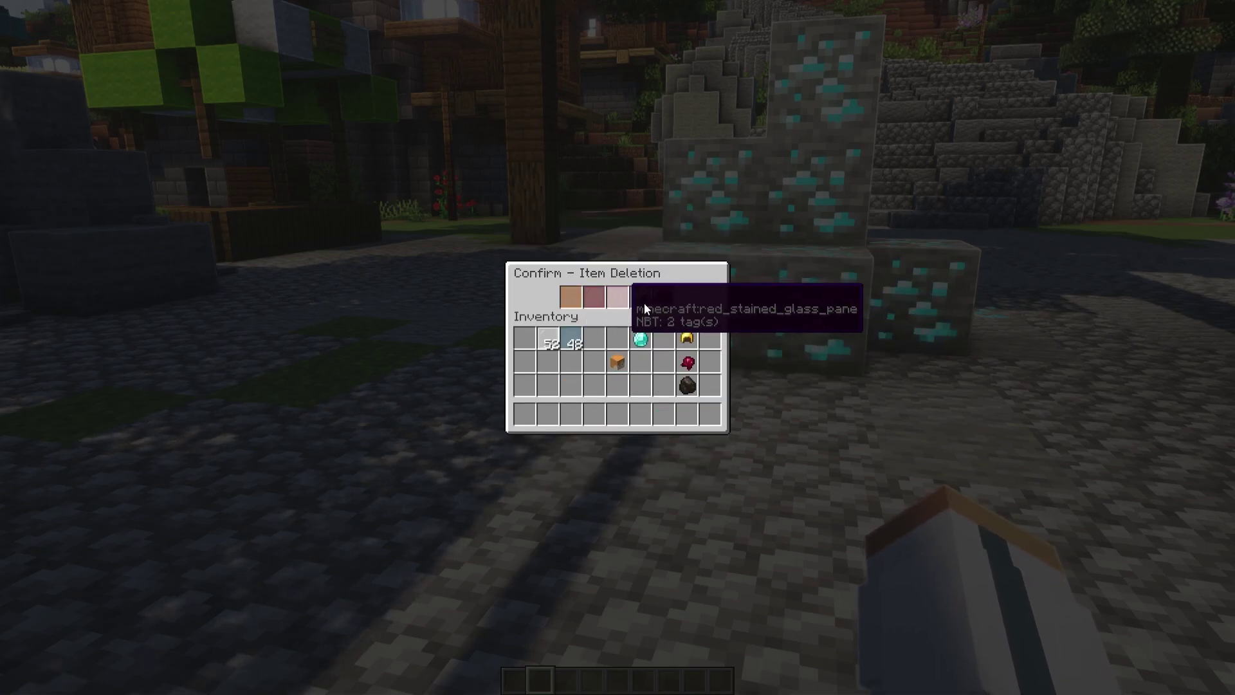
{"action": "left_click", "coordinate": [640, 296]}
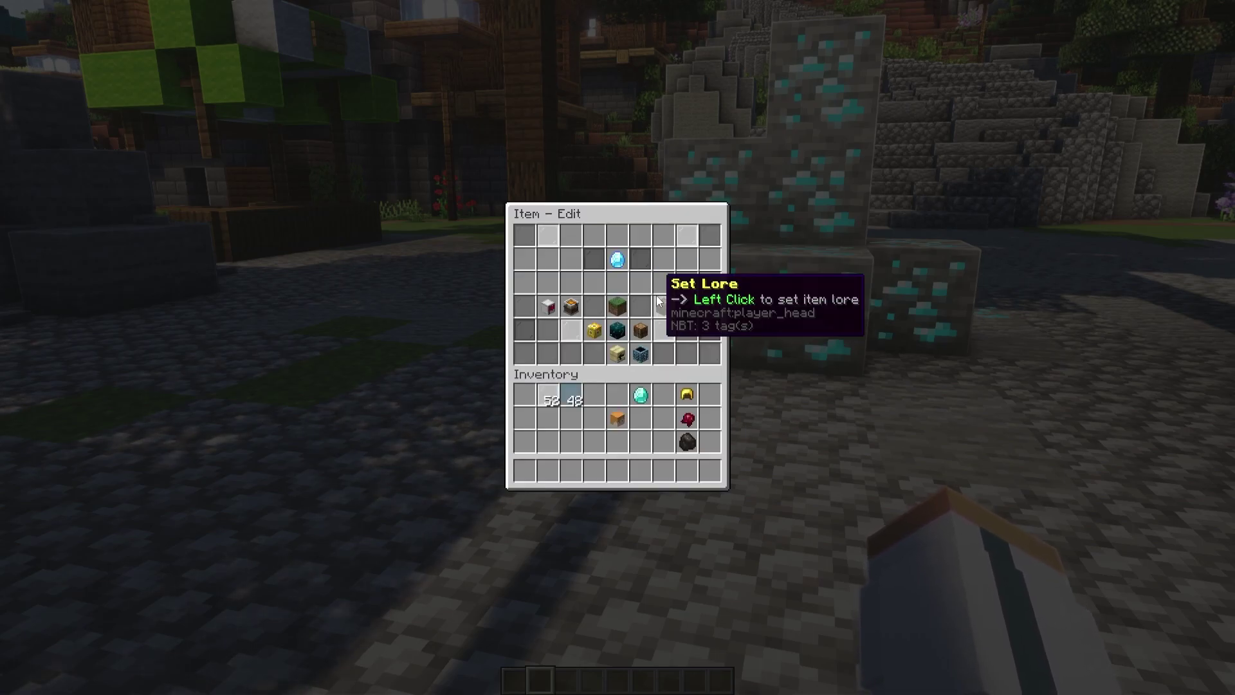
{"action": "left_click", "coordinate": [619, 355]}
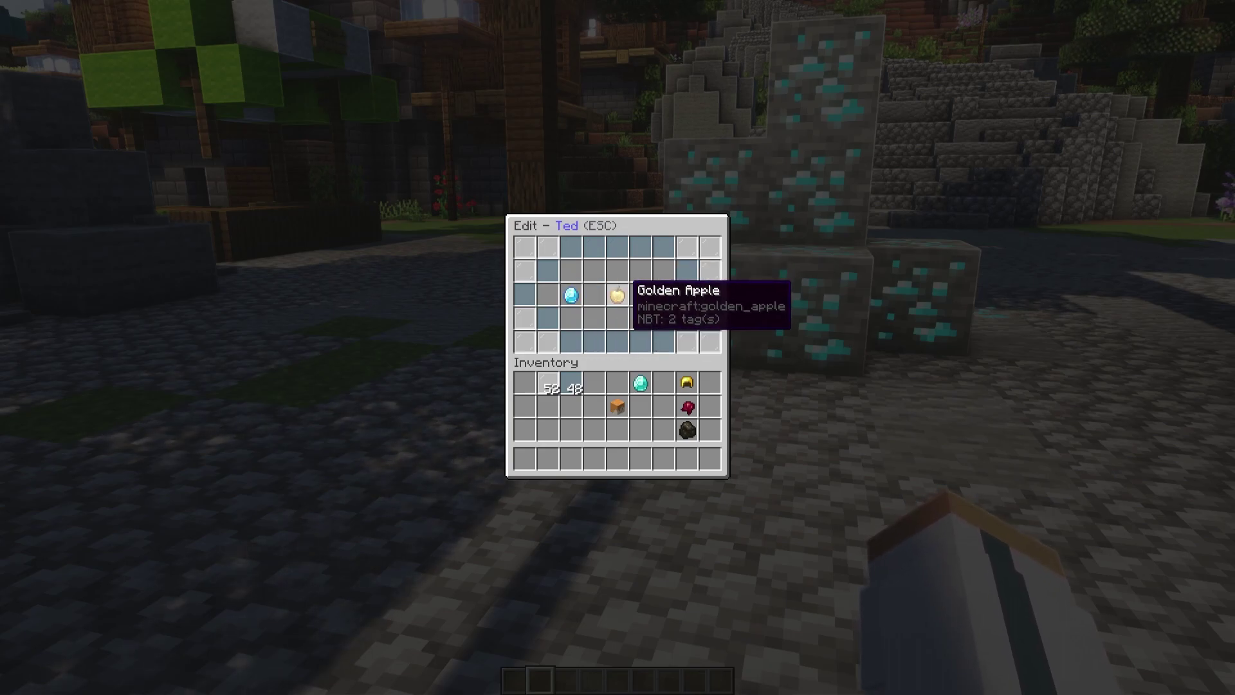
- Open the golden apple's editor and look through its enchantments and item flags
{"action": "left_click", "coordinate": [619, 297]}
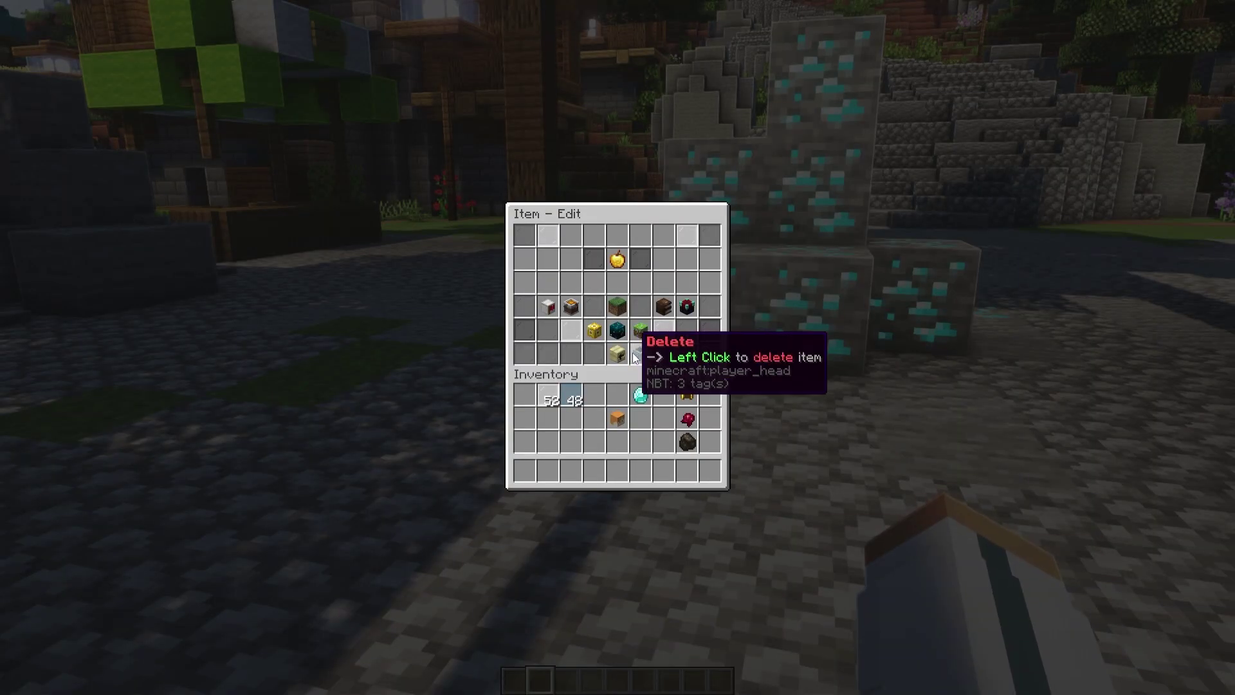
{"action": "left_click", "coordinate": [688, 307]}
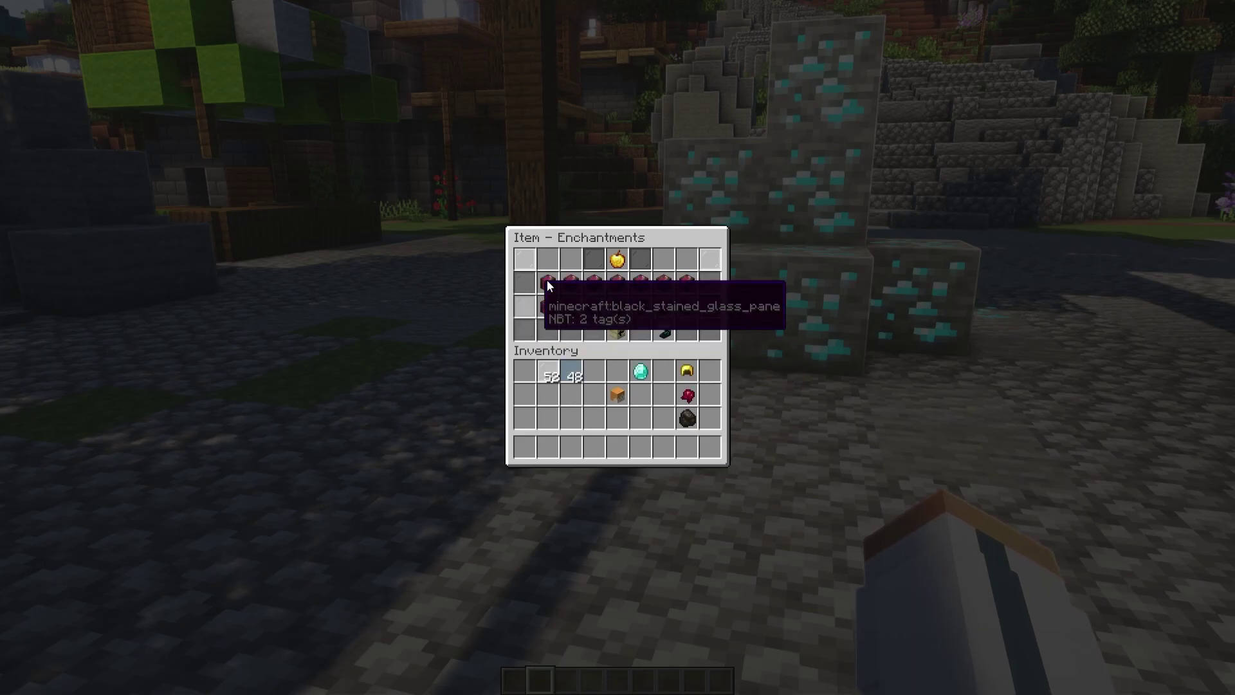
{"action": "left_click", "coordinate": [615, 329]}
{"action": "left_click", "coordinate": [632, 335]}
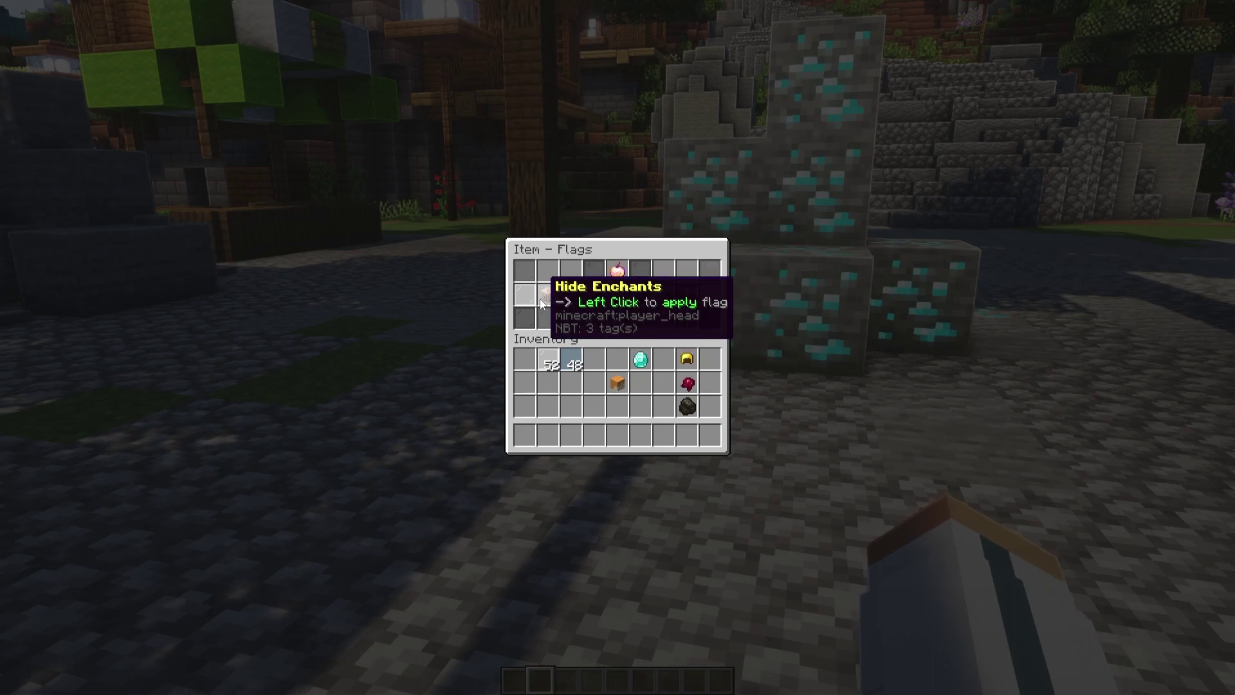
{"action": "left_click", "coordinate": [619, 319]}
- Name the golden apple EXTRA HEALTH and add lore 'SHIFT+RIGHT CLICK' and 'Get extra health!'
{"action": "left_click", "coordinate": [613, 308]}
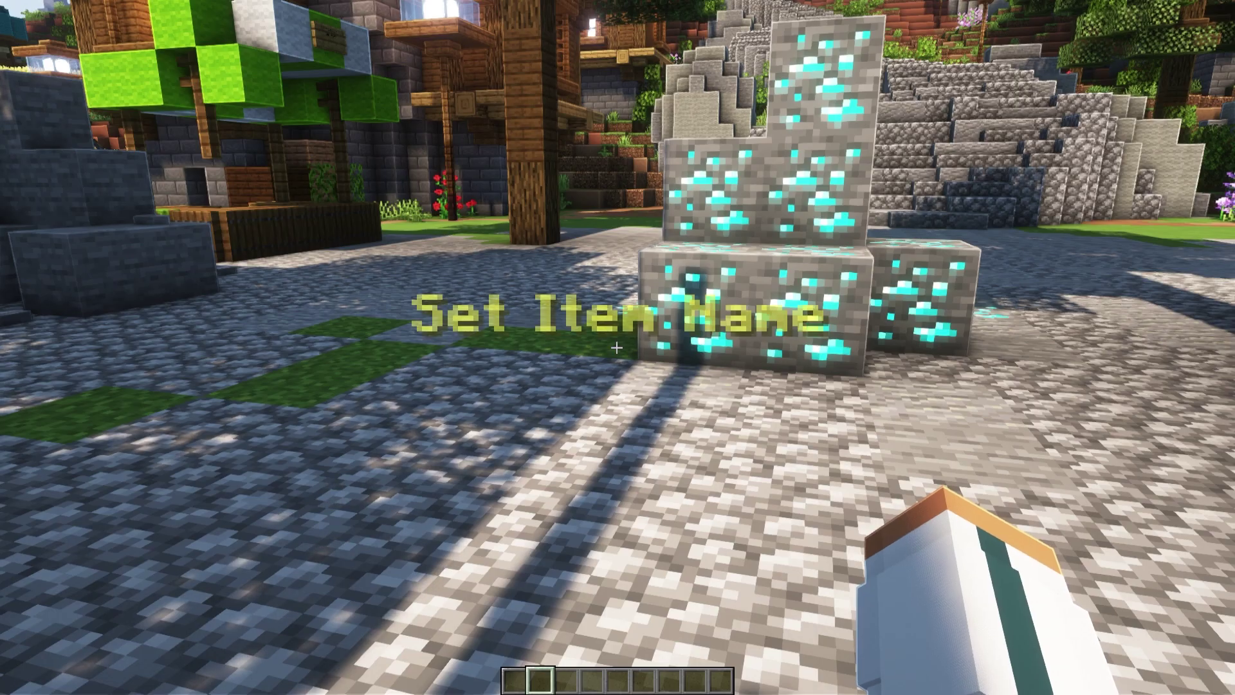
{"action": "type", "text": "t"}
{"action": "type", "text": "&3"}
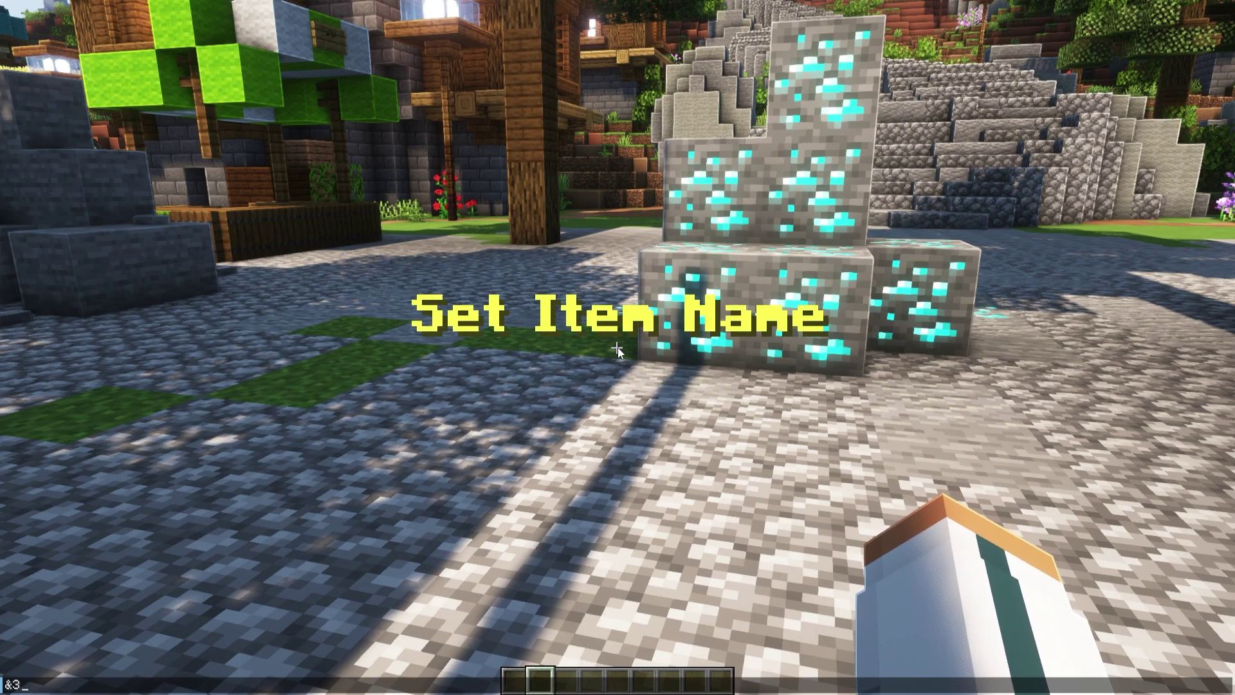
{"action": "type", "text": "EXTRA GE"}
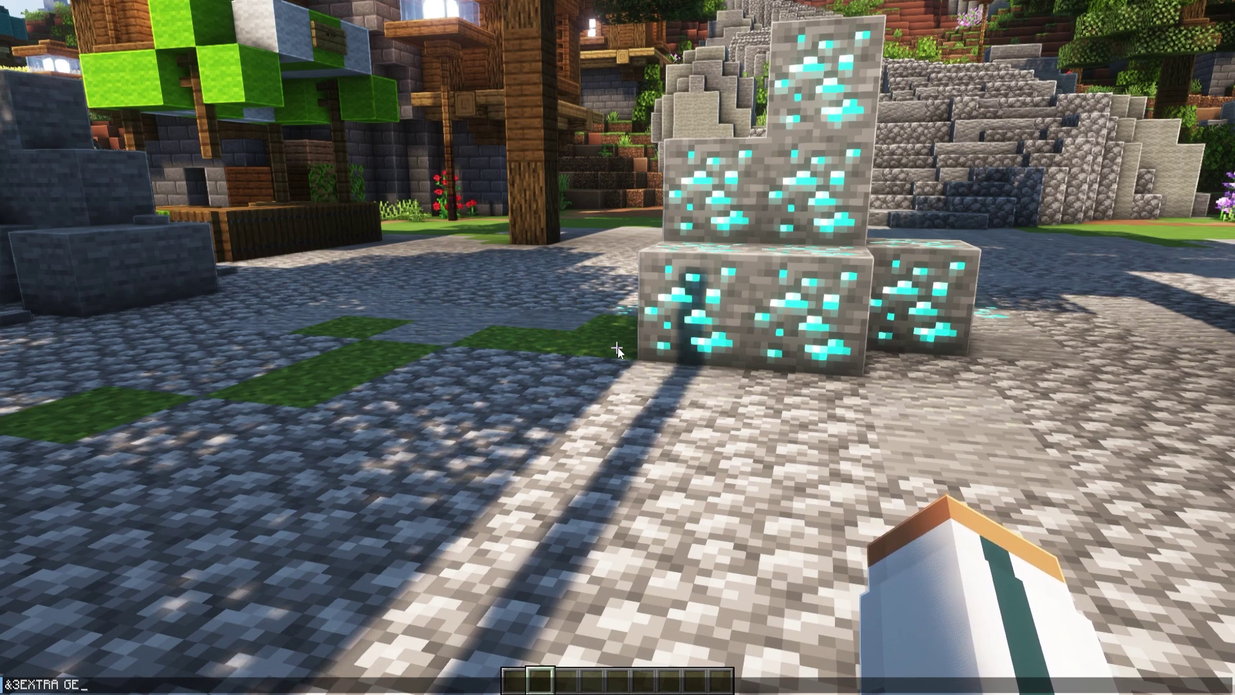
{"action": "key", "text": "Return"}
{"action": "left_click", "coordinate": [618, 331]}
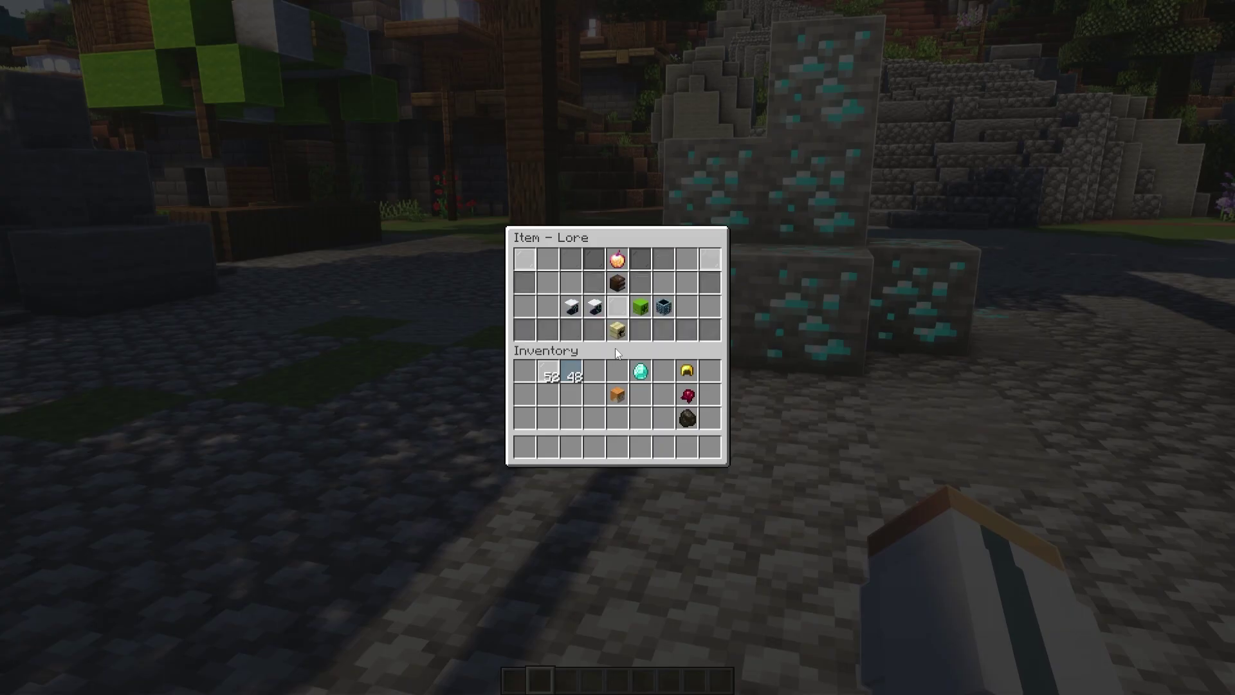
{"action": "left_click", "coordinate": [619, 284]}
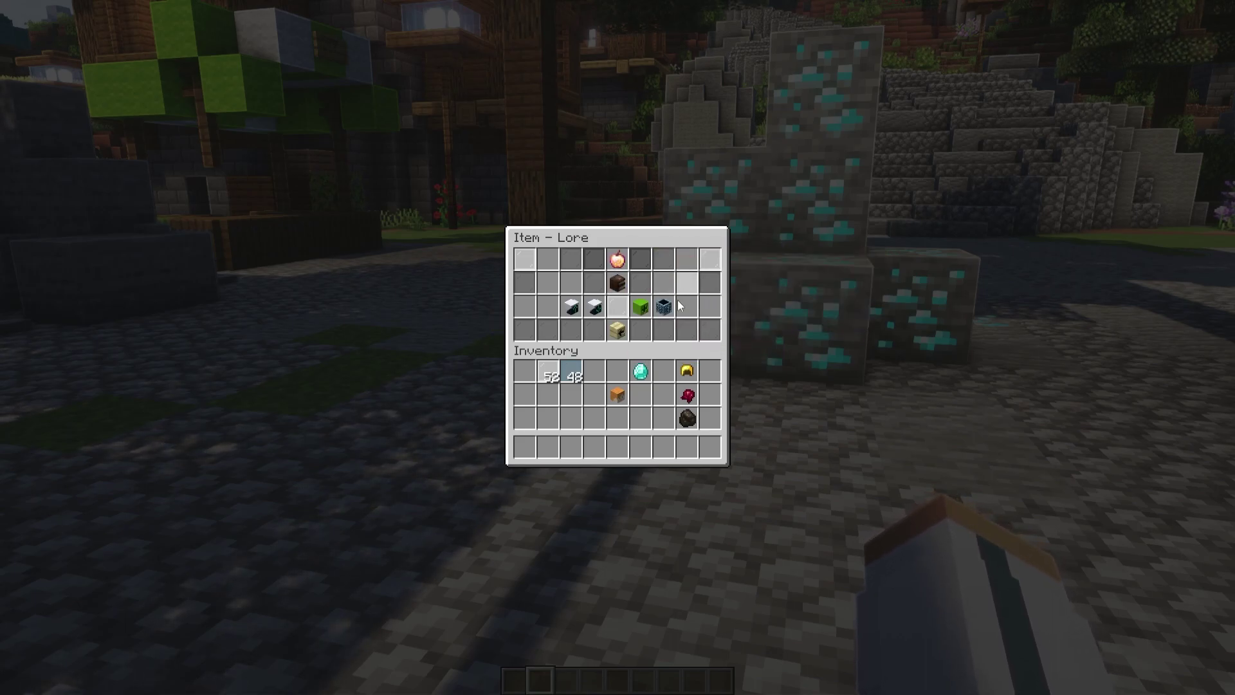
{"action": "left_click", "coordinate": [614, 331]}
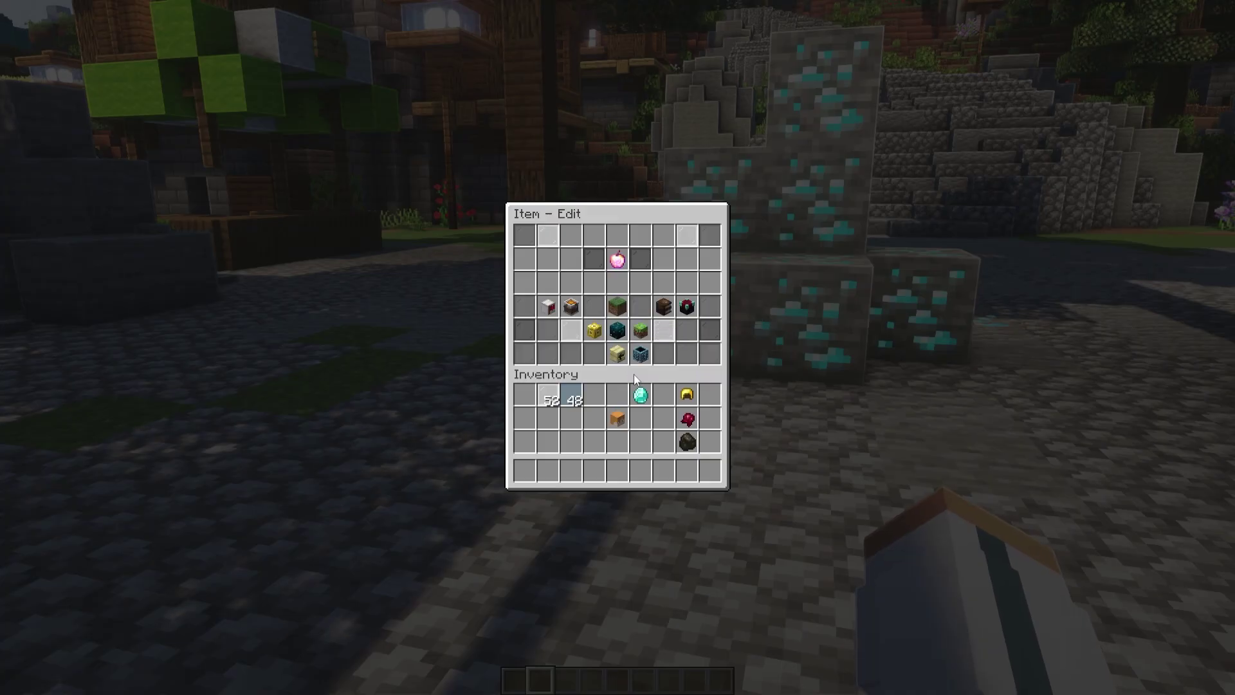
- Create a new click on the golden apple and choose its trigger click type
{"action": "left_click", "coordinate": [593, 329]}
{"action": "left_click", "coordinate": [557, 295]}
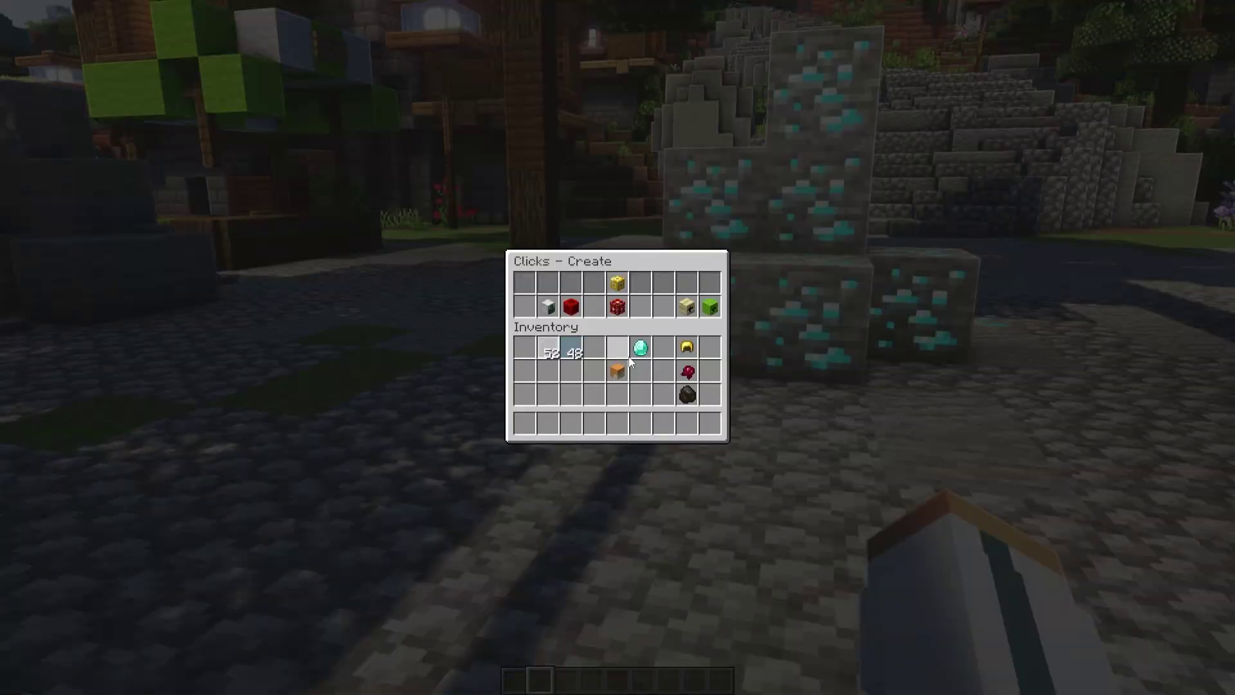
{"action": "left_click", "coordinate": [548, 308]}
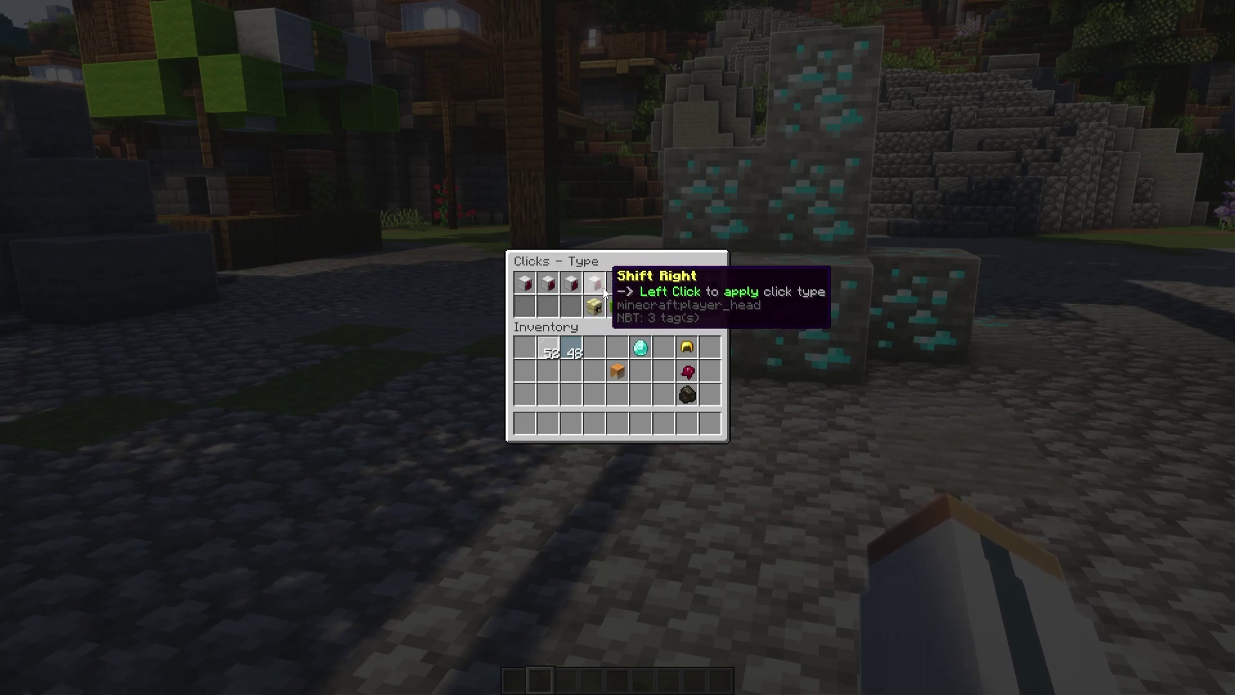
{"action": "left_click", "coordinate": [547, 287]}
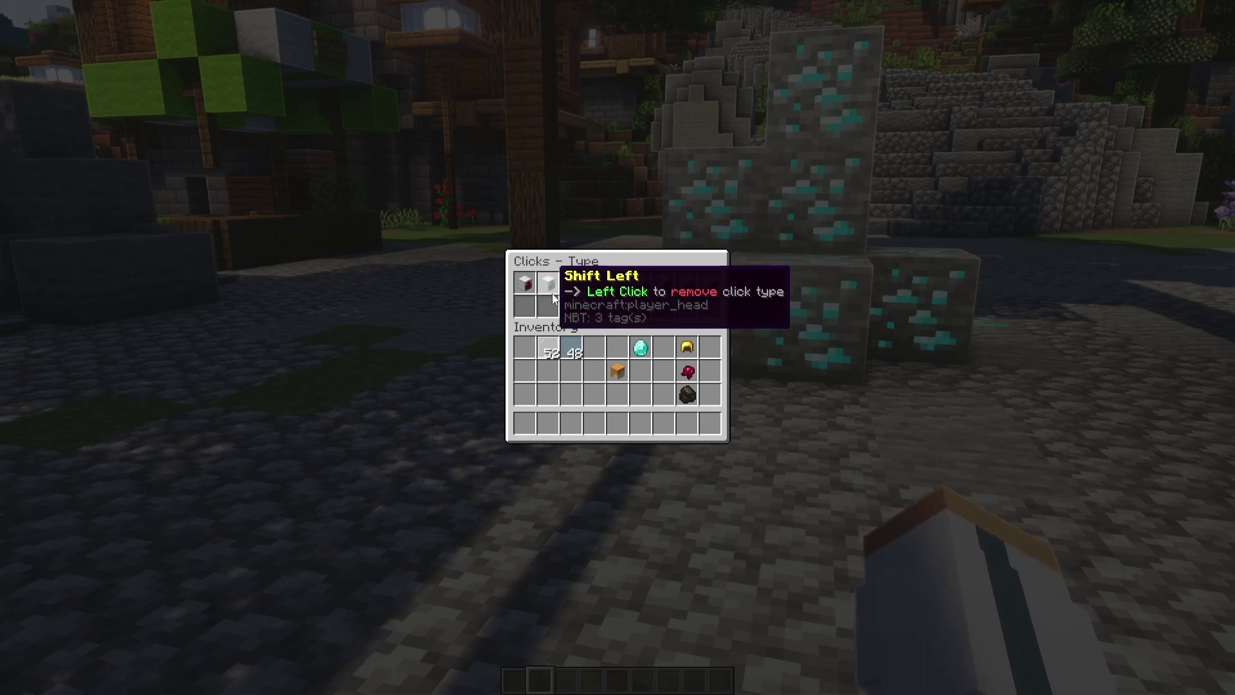
{"action": "left_click", "coordinate": [619, 305]}
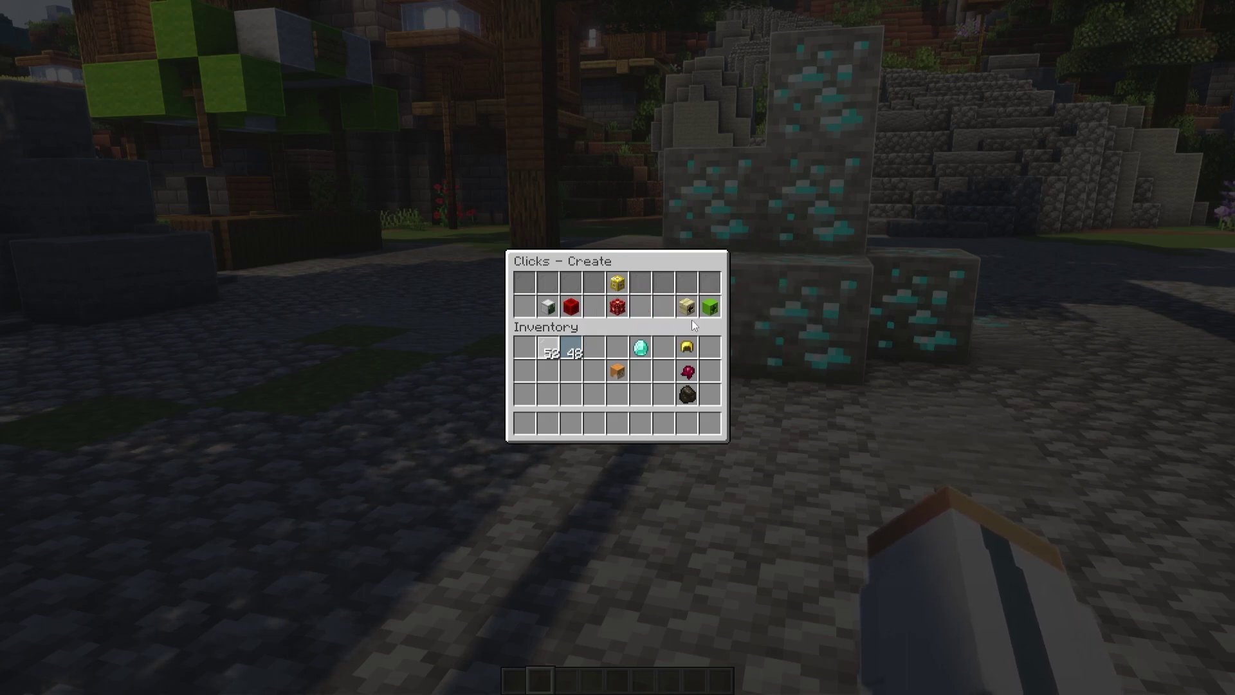
{"action": "left_click", "coordinate": [706, 313]}
{"action": "left_click", "coordinate": [617, 347]}
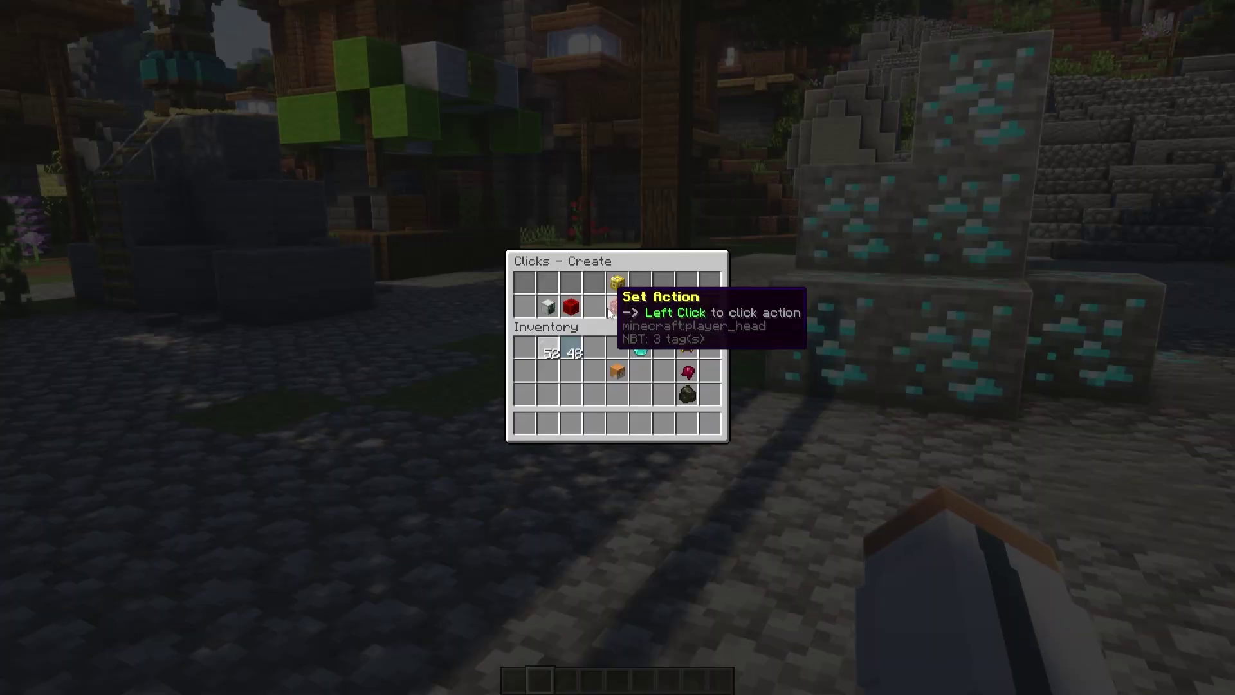
- Give the click a RunCommand action with the entered command, save it, and return to the Ted editor
{"action": "left_click", "coordinate": [617, 314]}
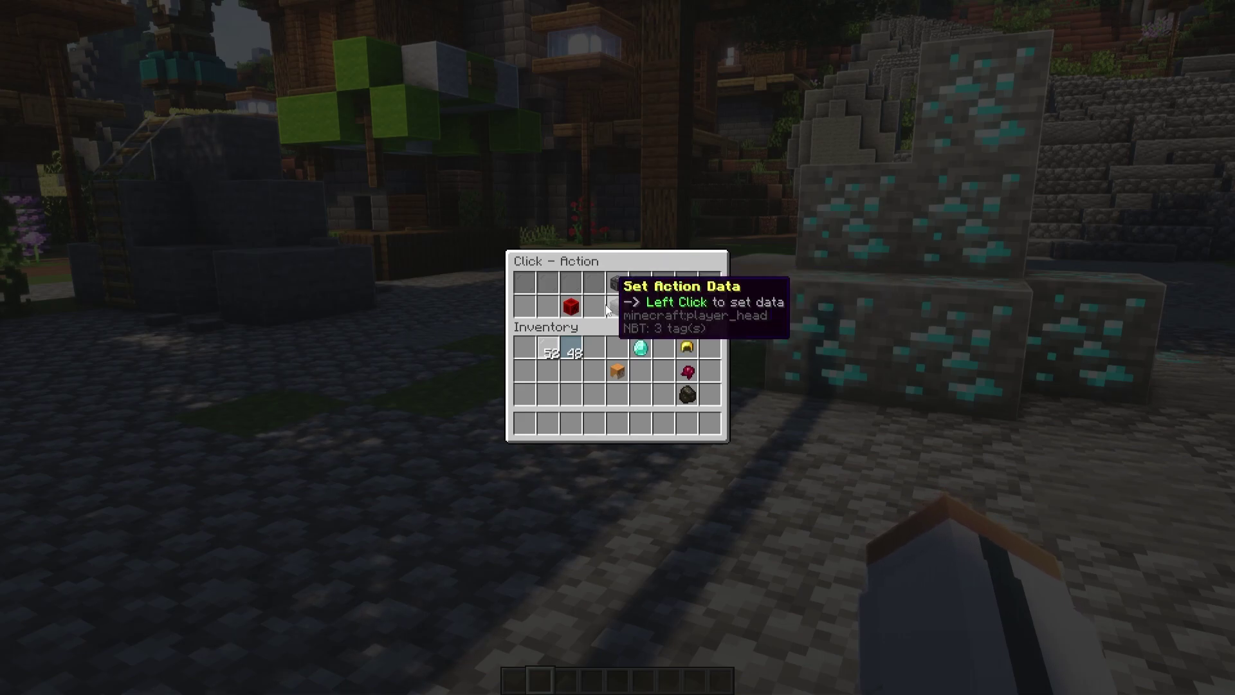
{"action": "left_click", "coordinate": [617, 314]}
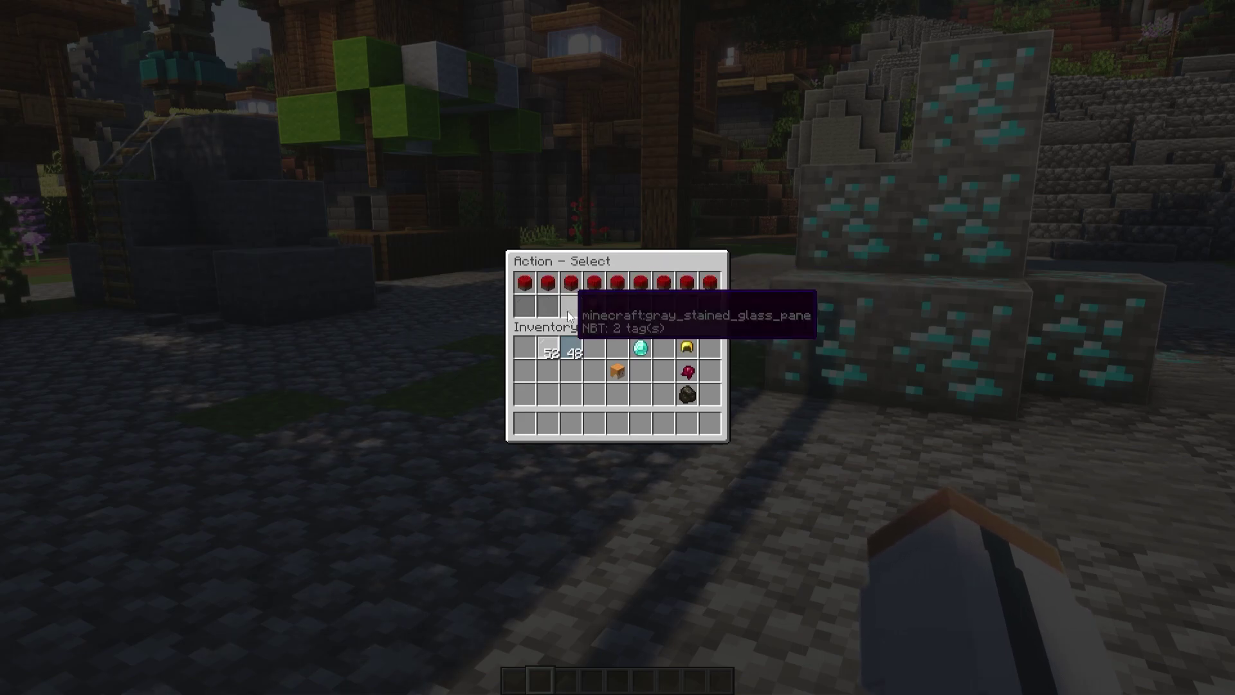
{"action": "left_click", "coordinate": [634, 288]}
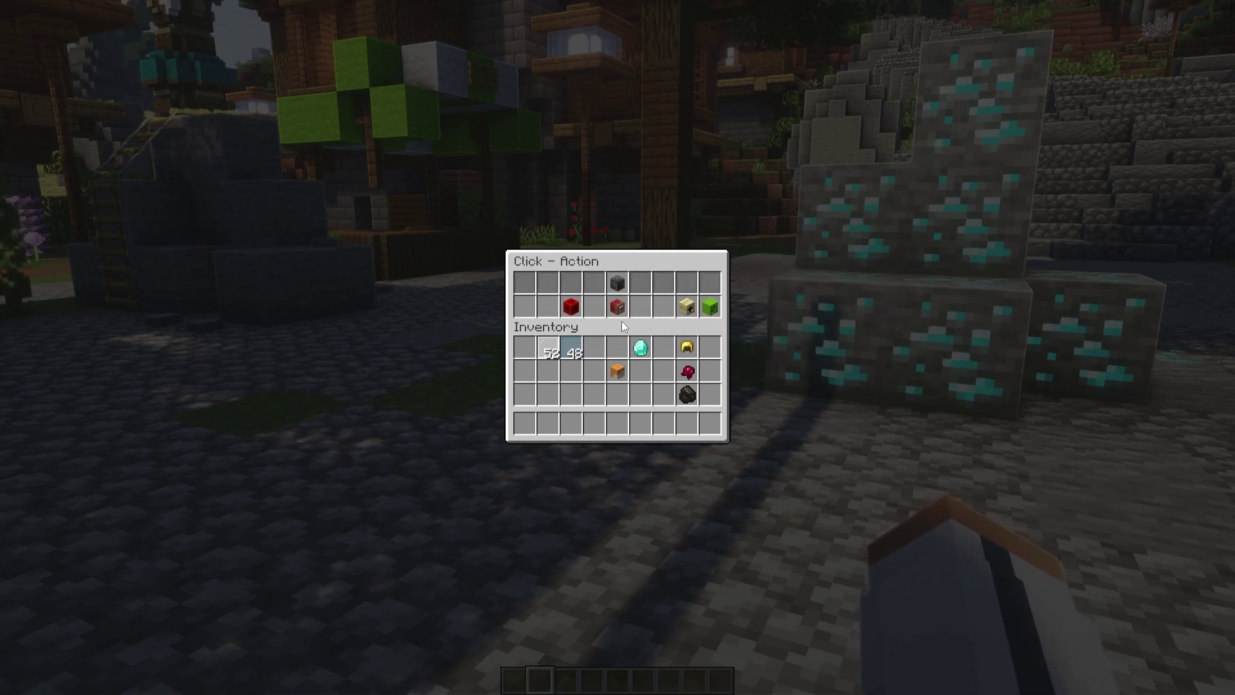
{"action": "left_click", "coordinate": [619, 318]}
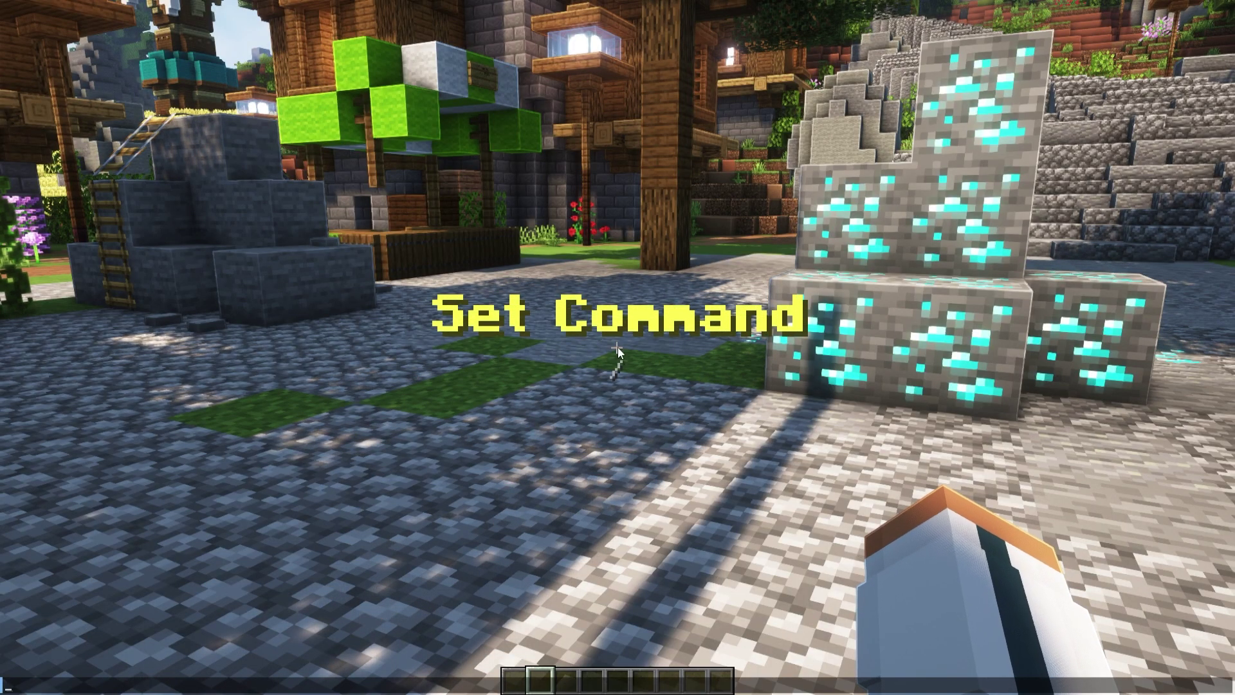
{"action": "key", "text": "Return"}
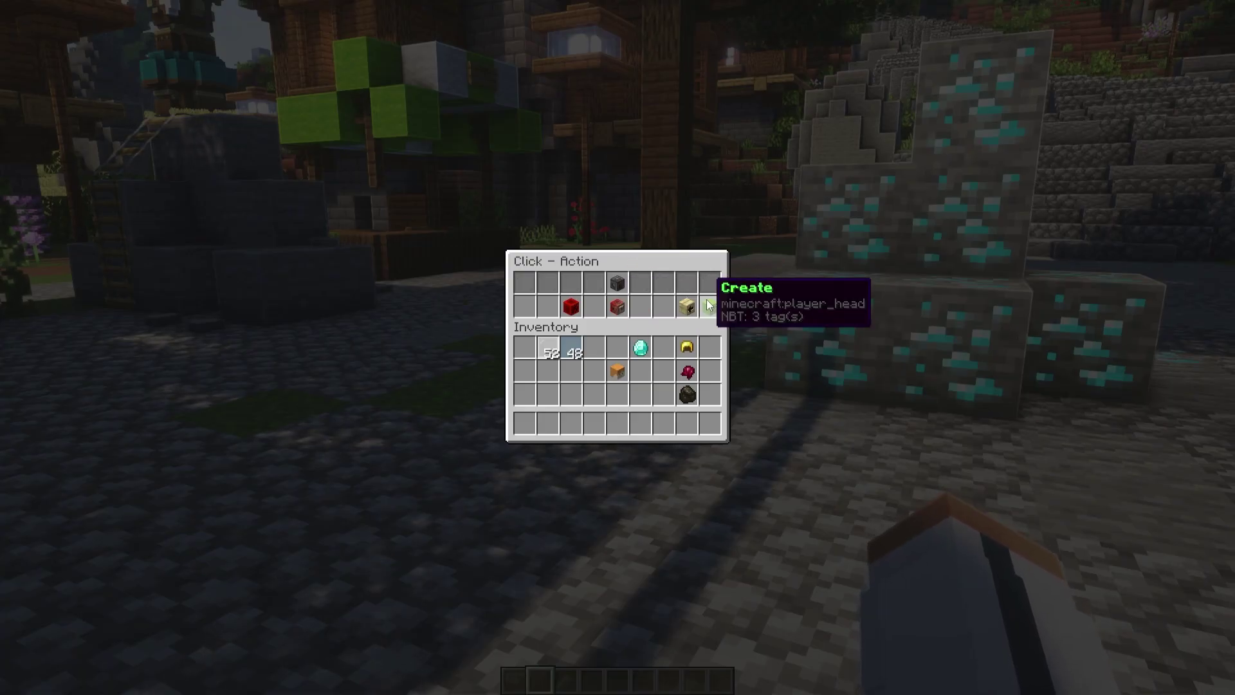
{"action": "left_click", "coordinate": [710, 305]}
{"action": "left_click", "coordinate": [710, 302]}
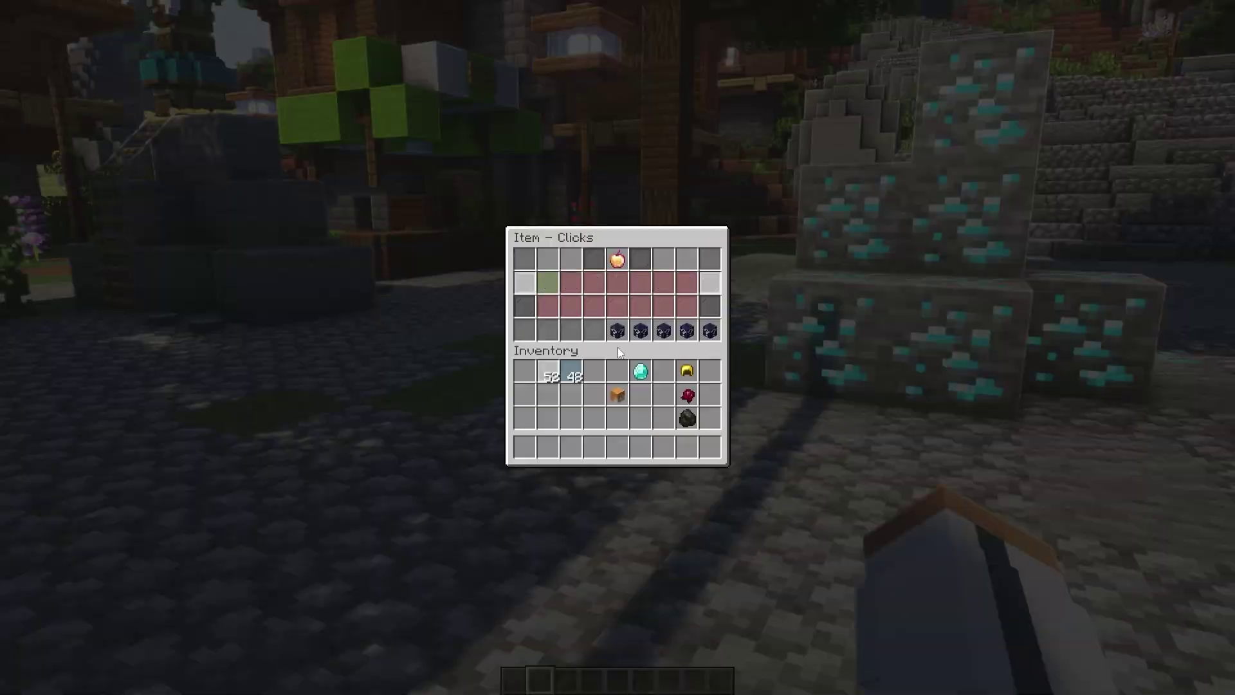
{"action": "left_click", "coordinate": [617, 330]}
{"action": "left_click", "coordinate": [614, 322]}
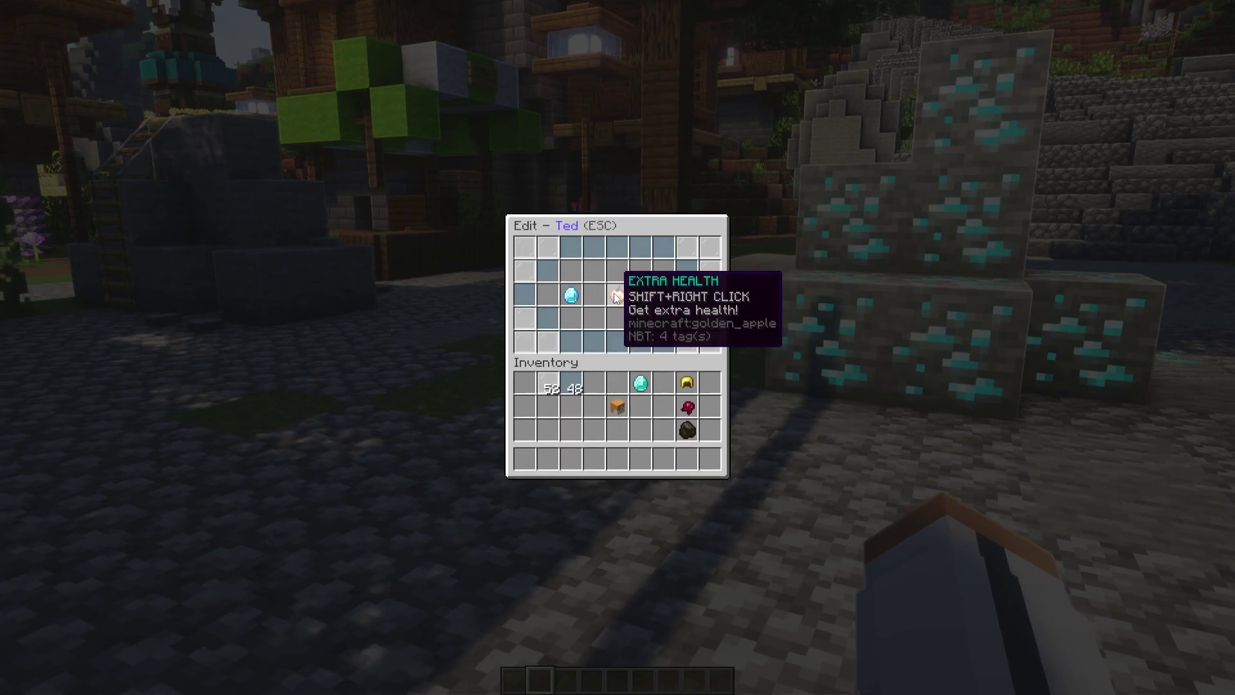
- Add another golden apple click triggered by Shift Right and save it
{"action": "left_click", "coordinate": [616, 297]}
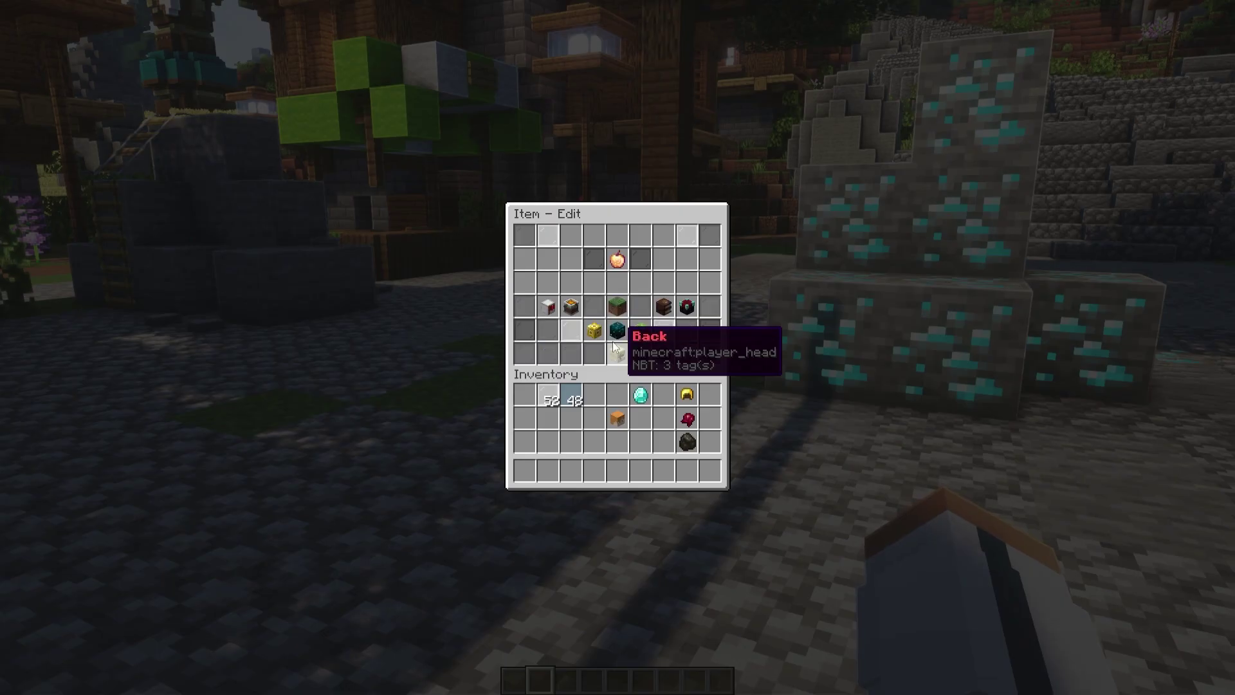
{"action": "left_click", "coordinate": [602, 335]}
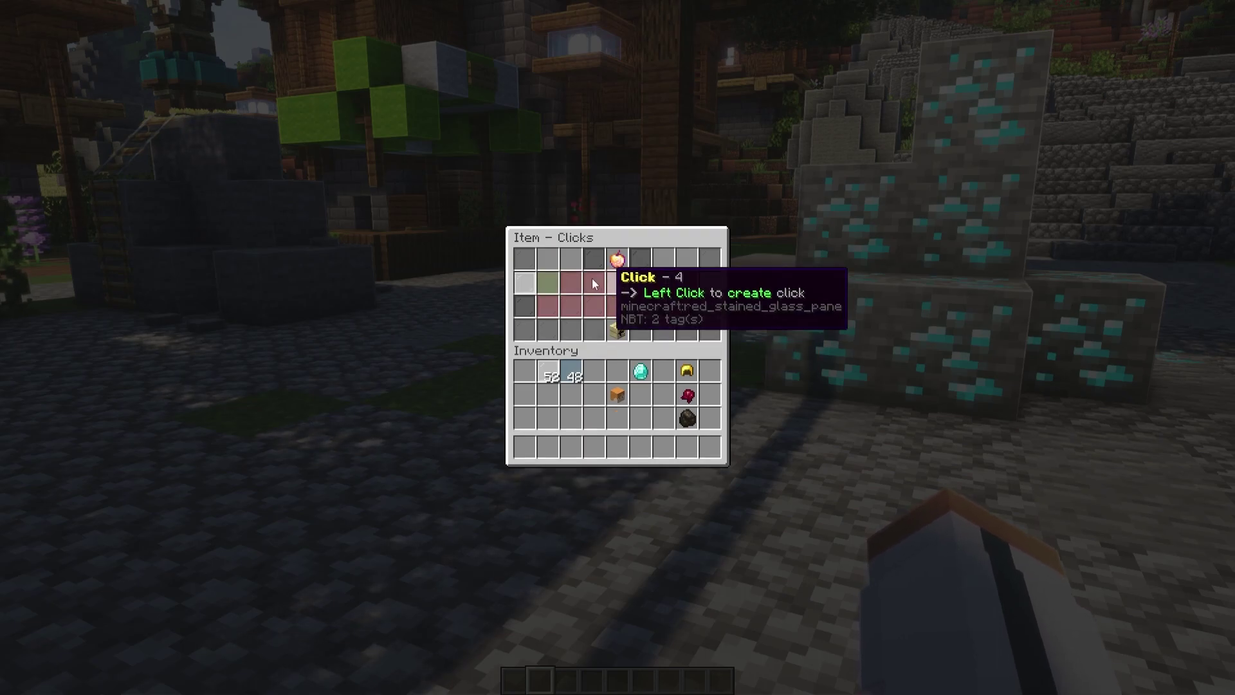
{"action": "left_click", "coordinate": [592, 278]}
{"action": "left_click", "coordinate": [554, 276]}
{"action": "left_click", "coordinate": [619, 283]}
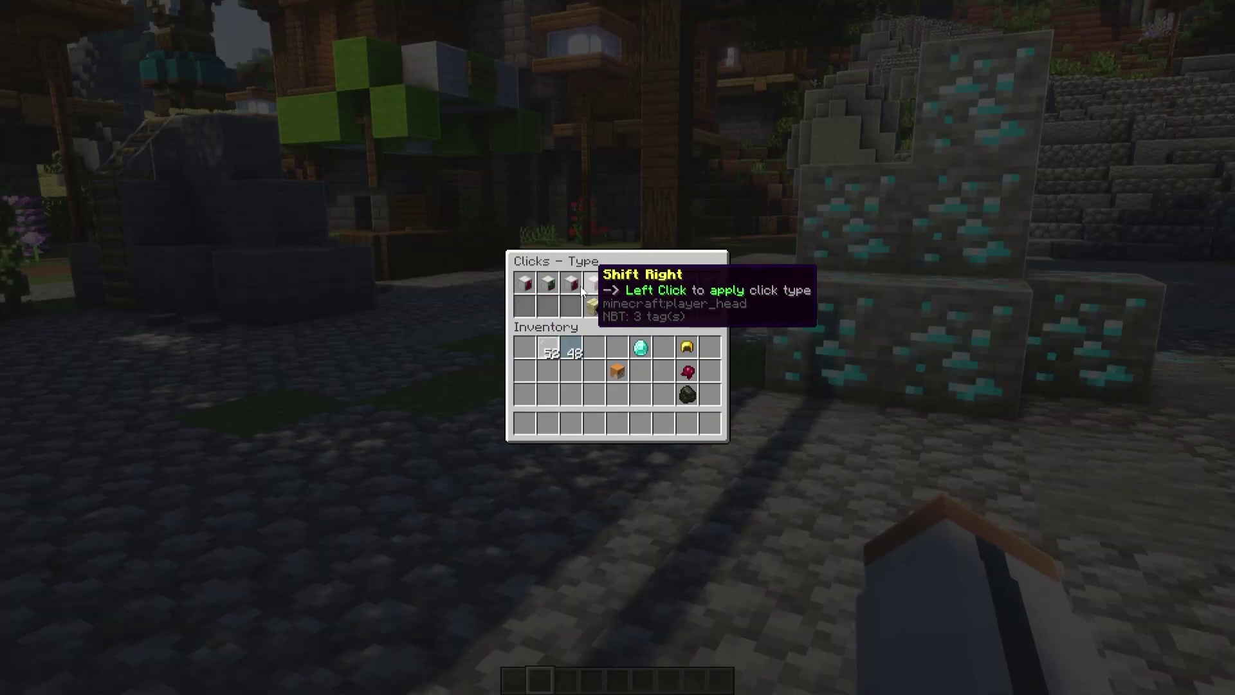
{"action": "left_click", "coordinate": [594, 283]}
{"action": "left_click", "coordinate": [612, 314]}
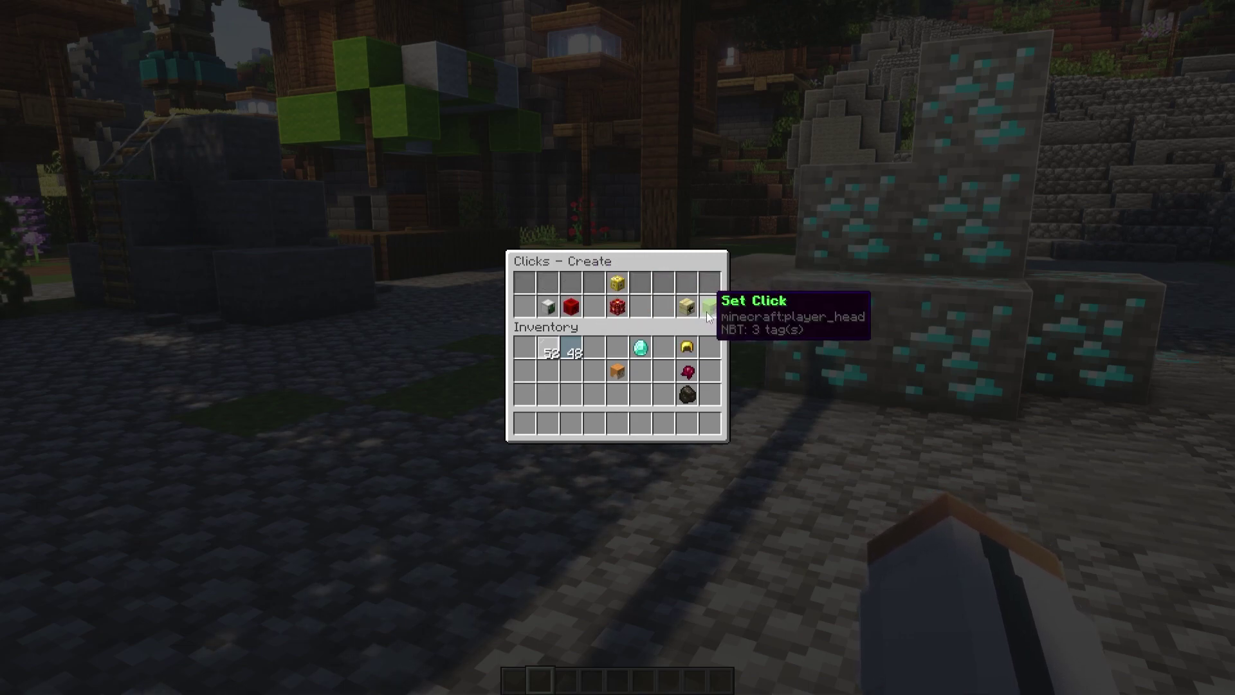
{"action": "left_click", "coordinate": [707, 315]}
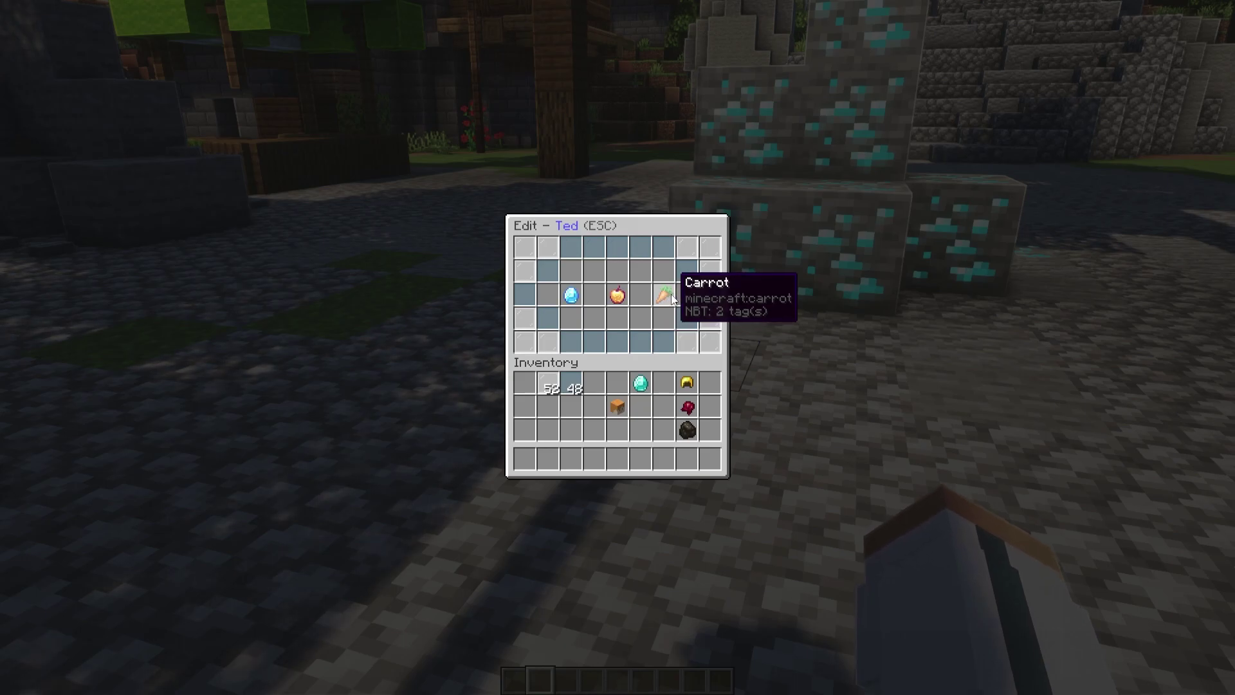
- Create the carrot's first animation frame named 'Test'
{"action": "left_click", "coordinate": [671, 297]}
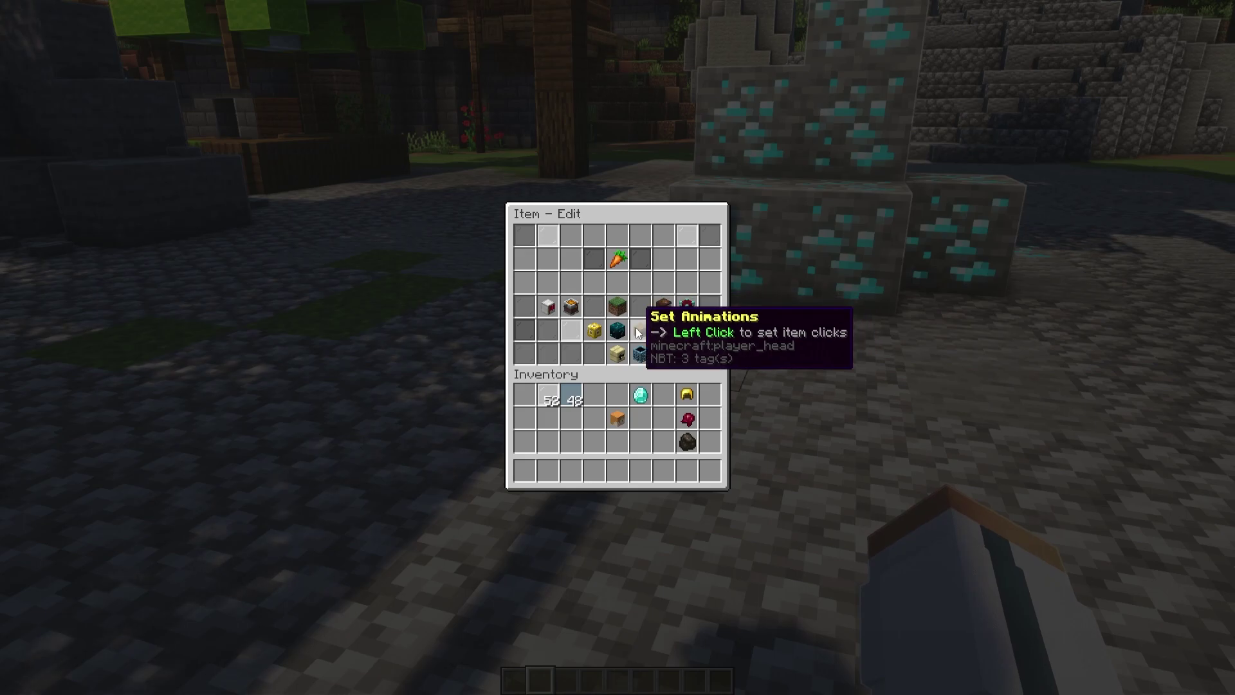
{"action": "left_click", "coordinate": [638, 331]}
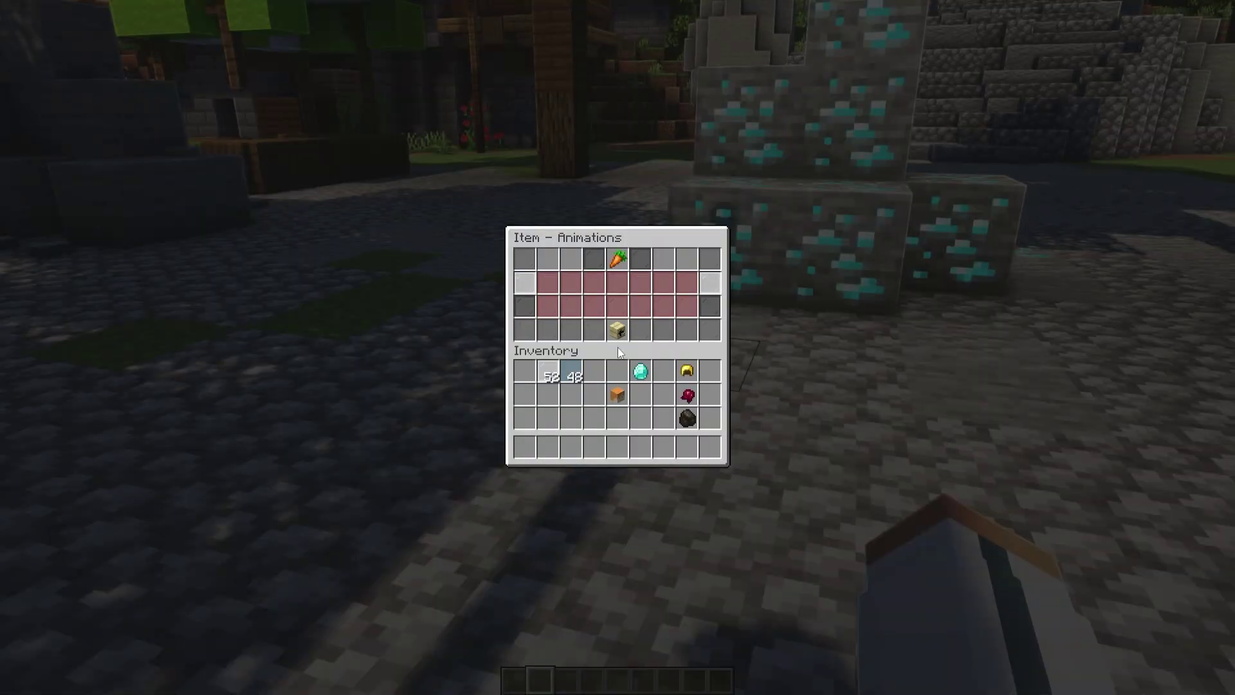
{"action": "left_click", "coordinate": [554, 280]}
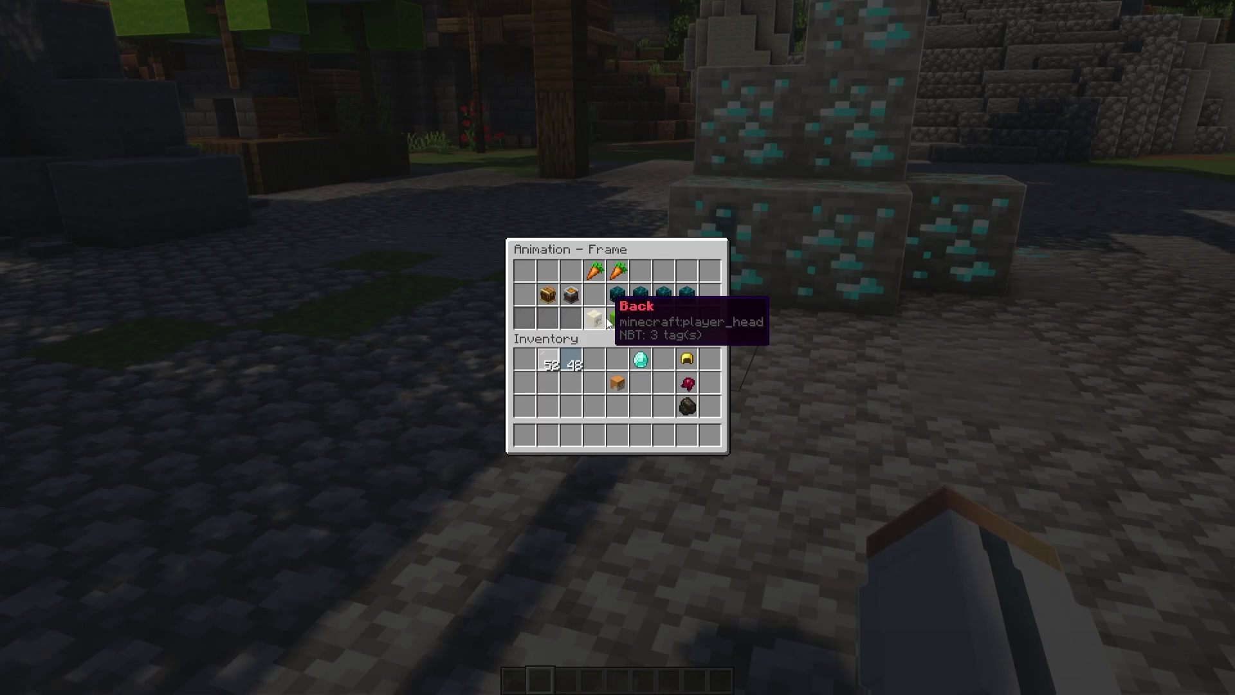
{"action": "left_click", "coordinate": [615, 320]}
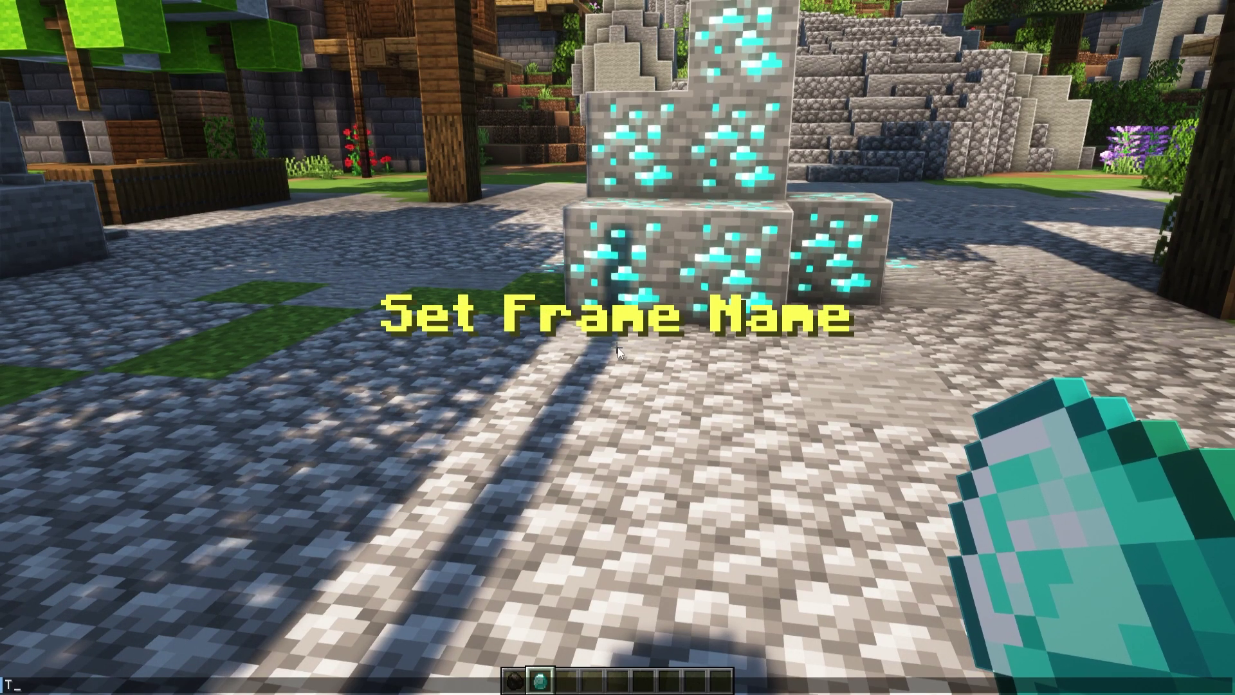
{"action": "type", "text": "Test"}
{"action": "key", "text": "Return"}
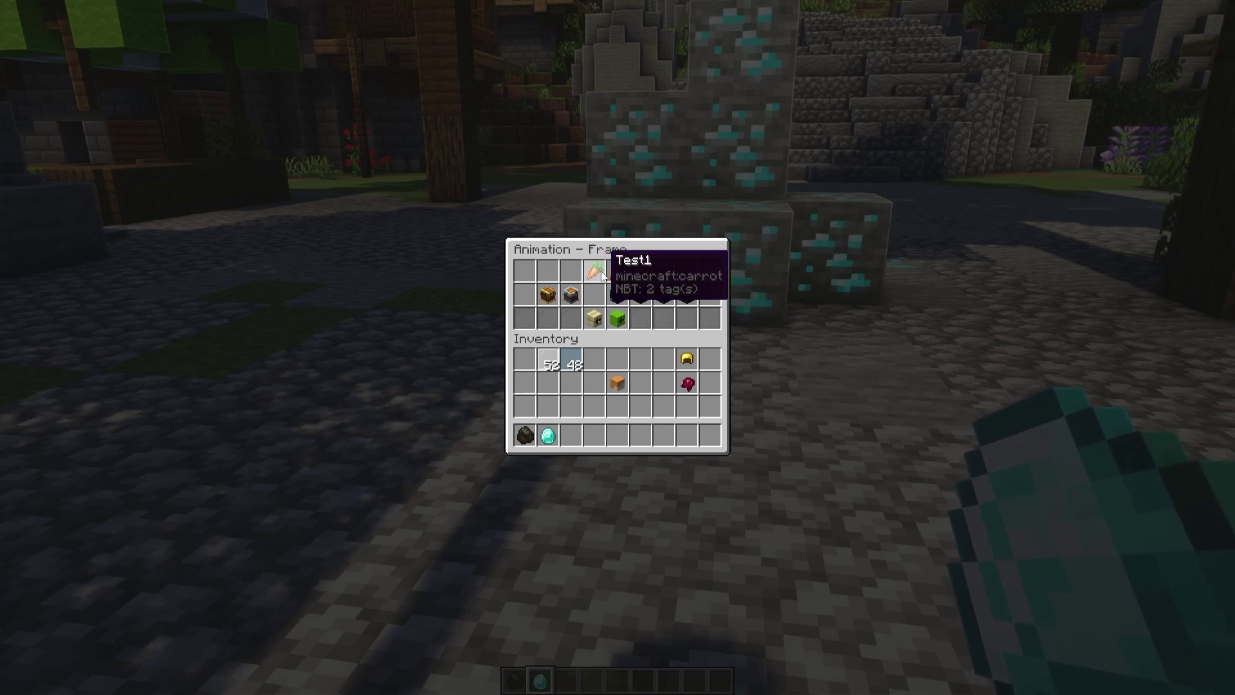
{"action": "left_click", "coordinate": [622, 320]}
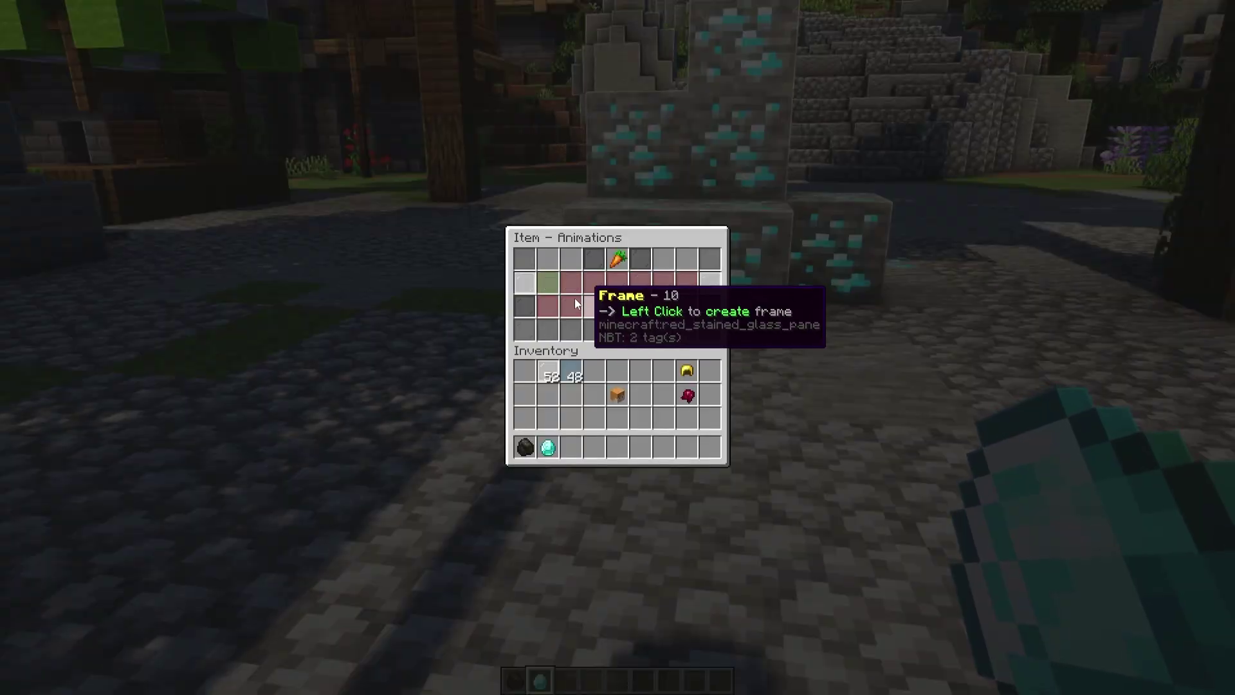
- Add more animation frames, naming the next one 'test'
{"action": "left_click", "coordinate": [573, 299]}
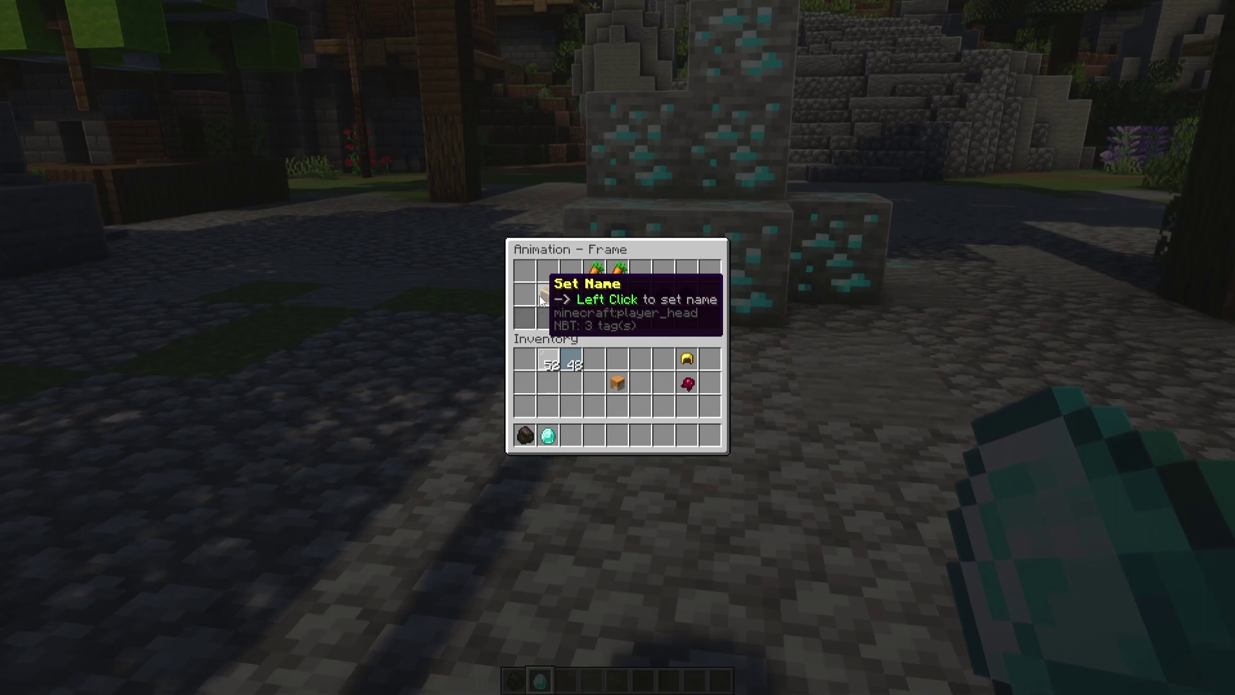
{"action": "left_click", "coordinate": [547, 294]}
{"action": "type", "text": "test"}
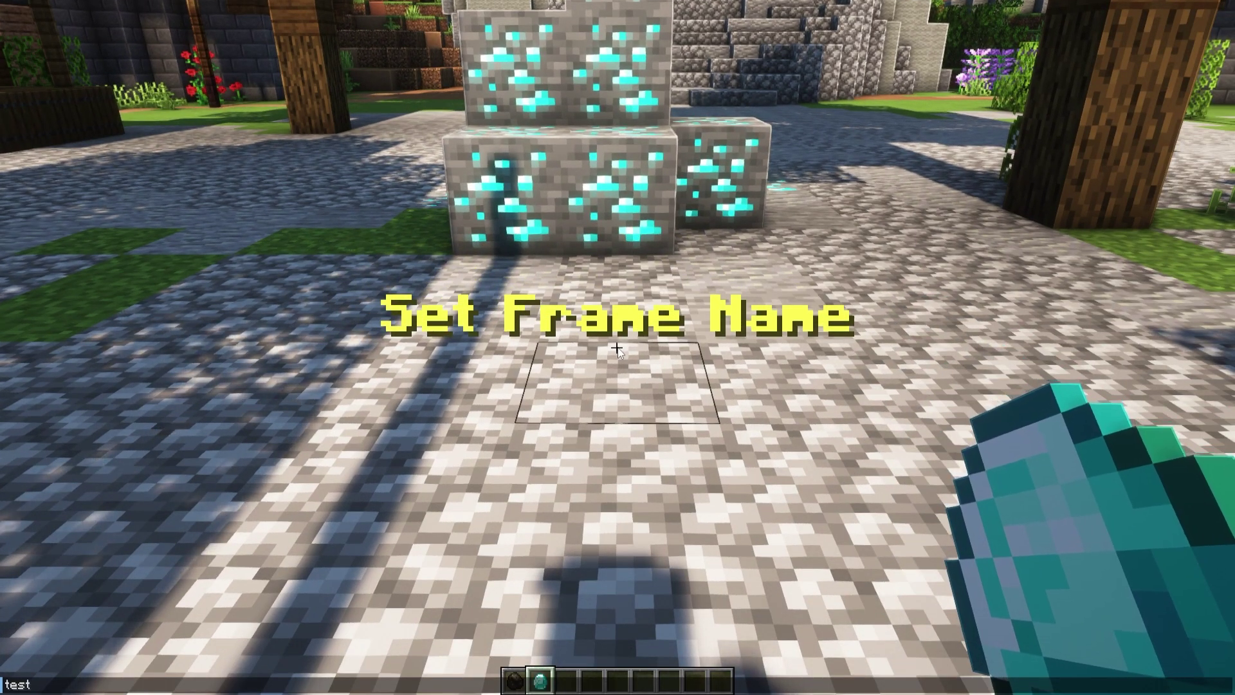
{"action": "key", "text": "Return"}
{"action": "left_click", "coordinate": [590, 320]}
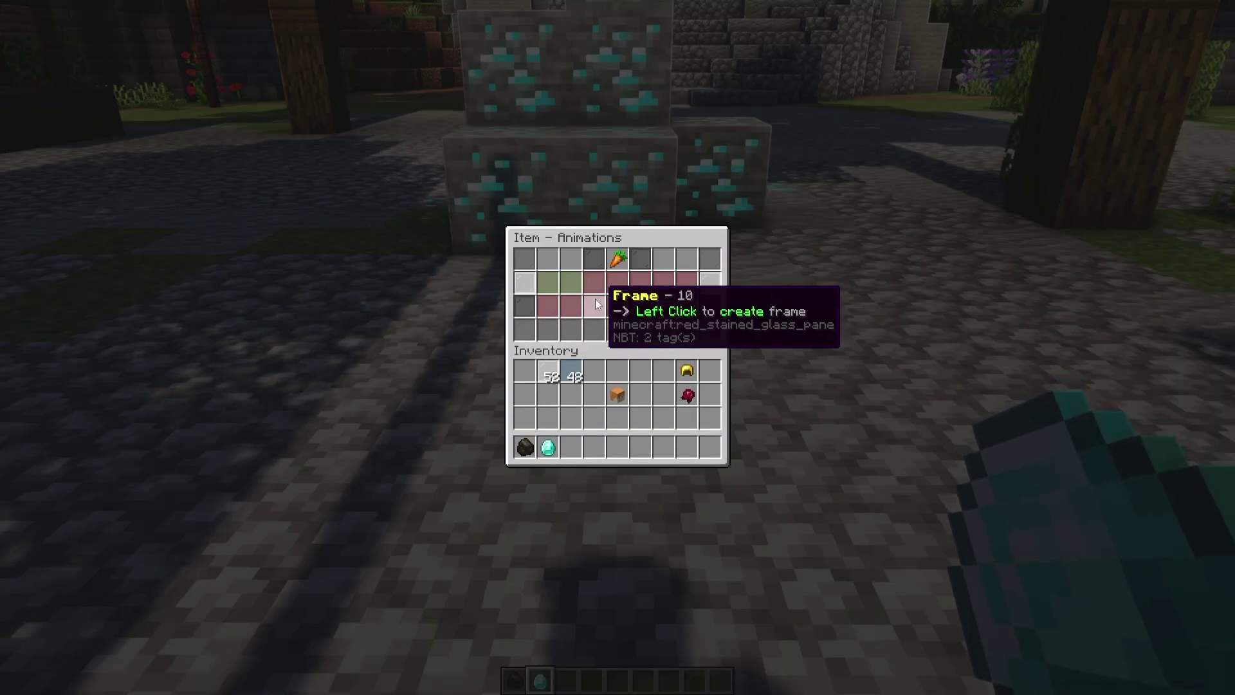
{"action": "left_click", "coordinate": [556, 279]}
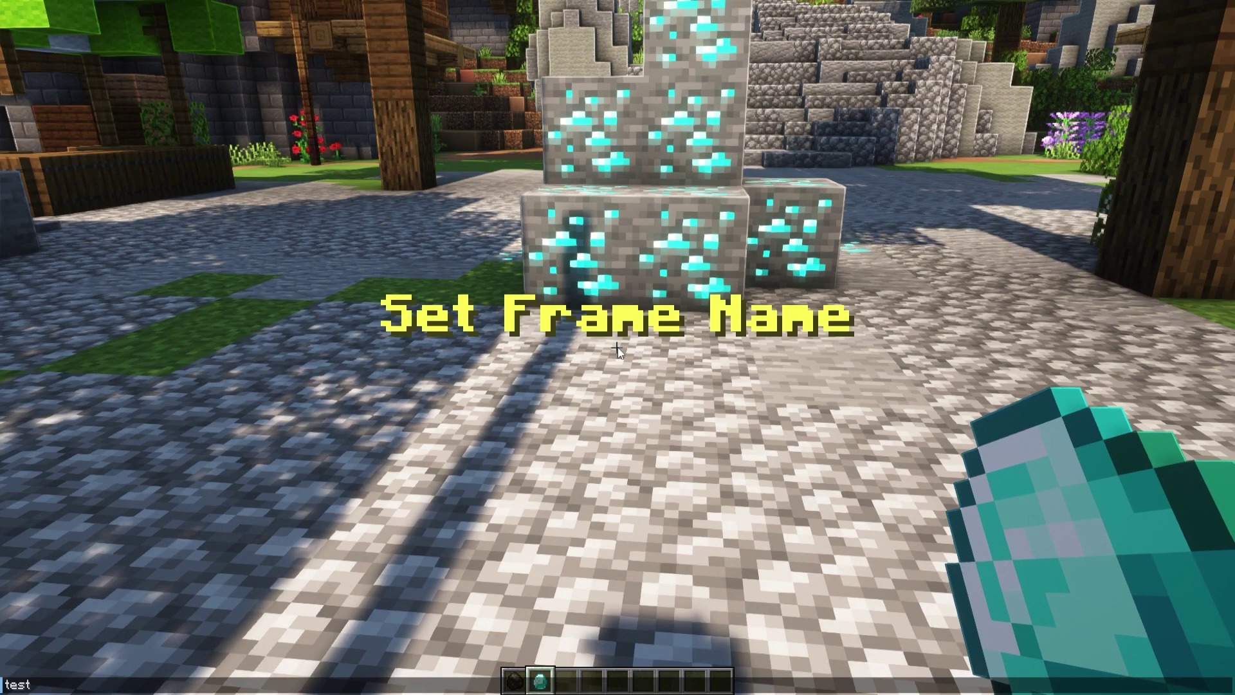
{"action": "key", "text": "Return"}
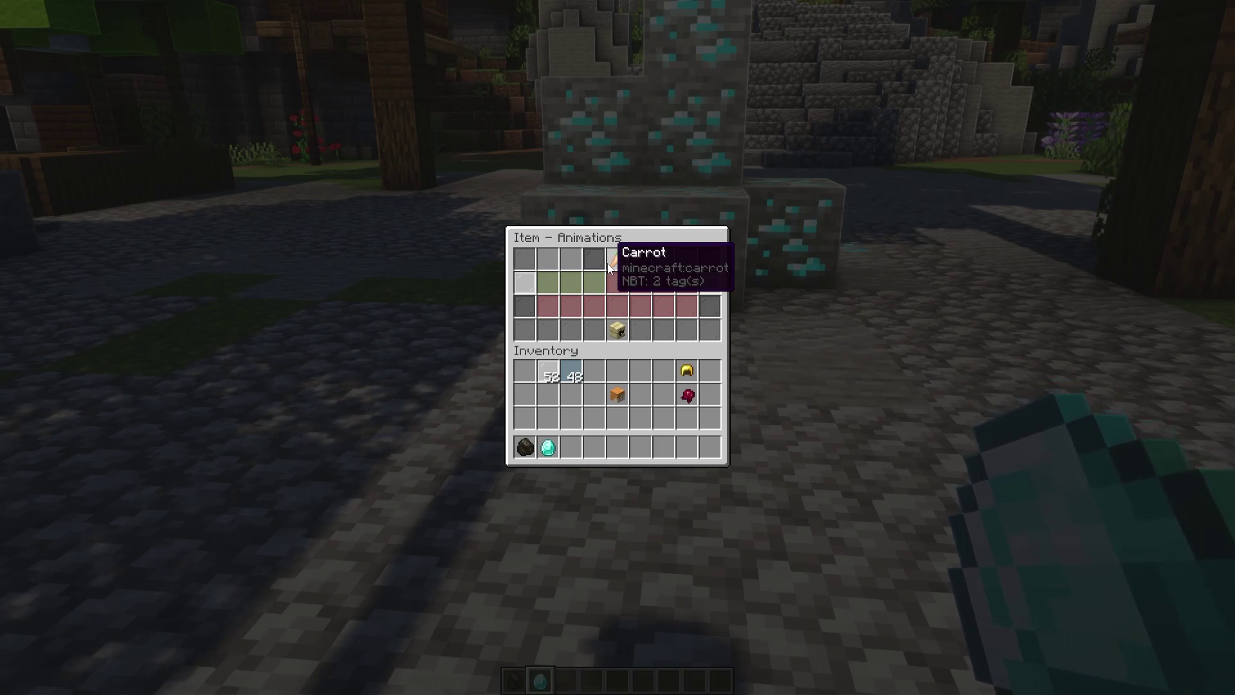
- Edit Frame 1 of the carrot's animation to display the carrot, then return to the frames list
{"action": "left_click", "coordinate": [551, 288]}
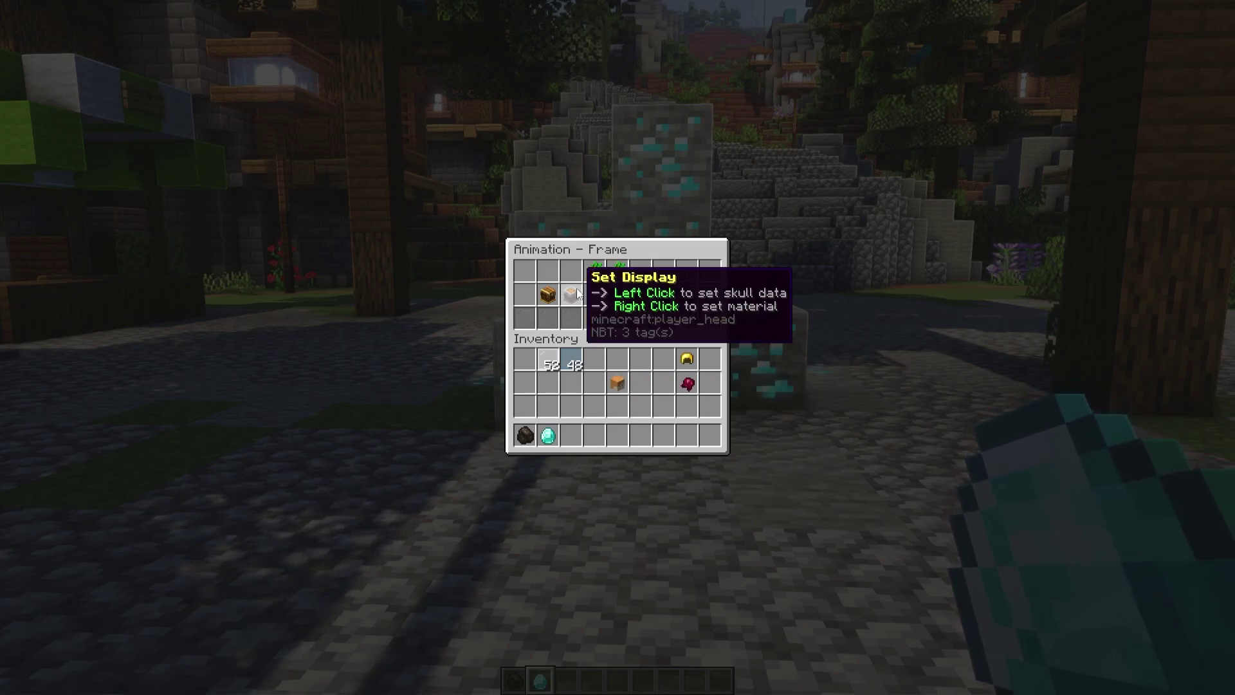
{"action": "key", "text": "Escape"}
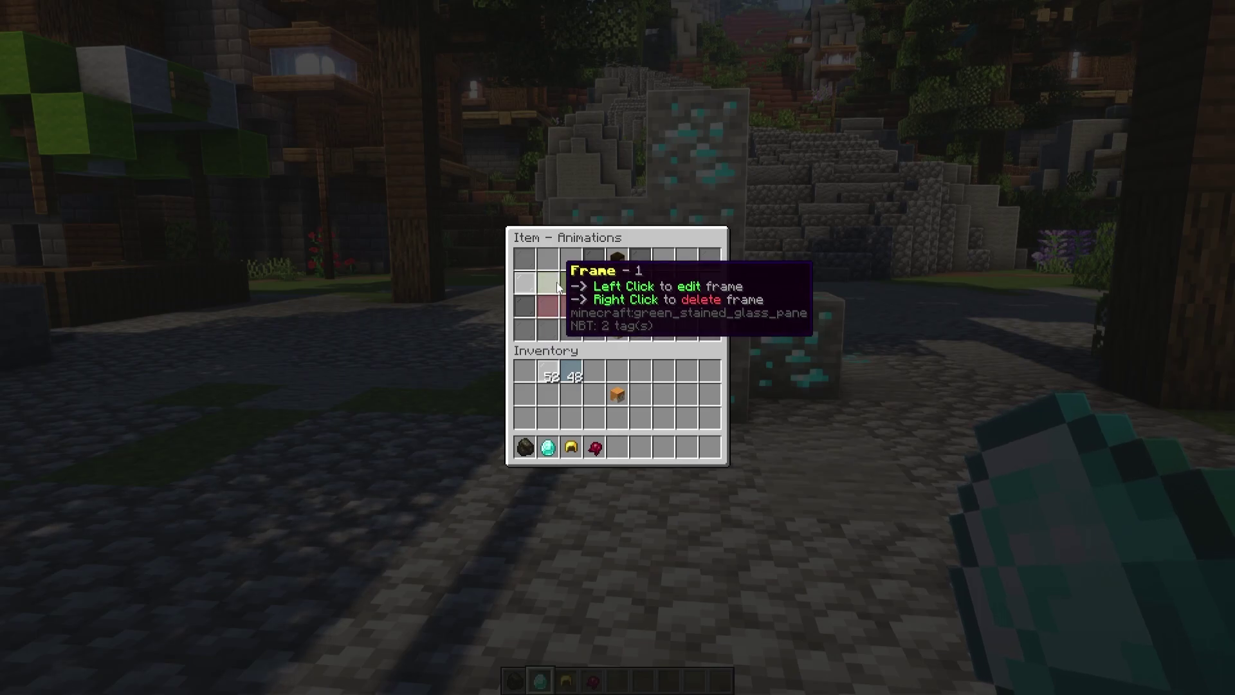
{"action": "left_click", "coordinate": [557, 285]}
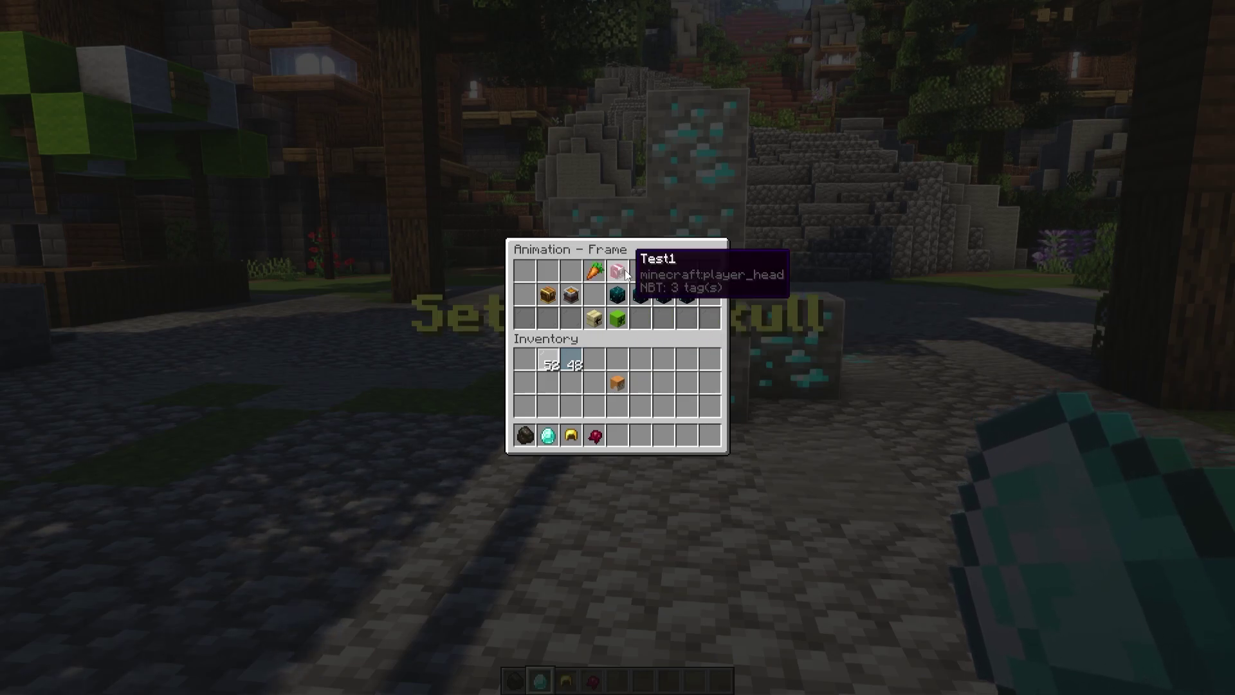
{"action": "left_click", "coordinate": [618, 322]}
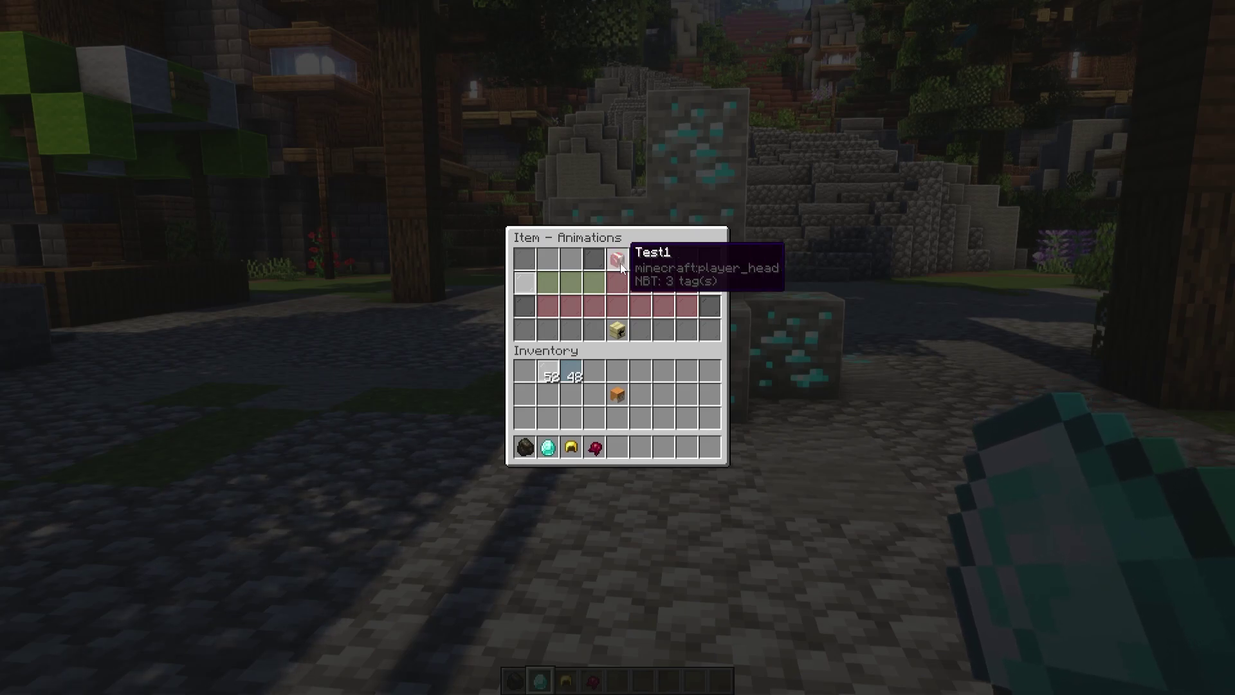
- Back out of the Ted editor and run /gui reload
{"action": "left_click", "coordinate": [618, 329]}
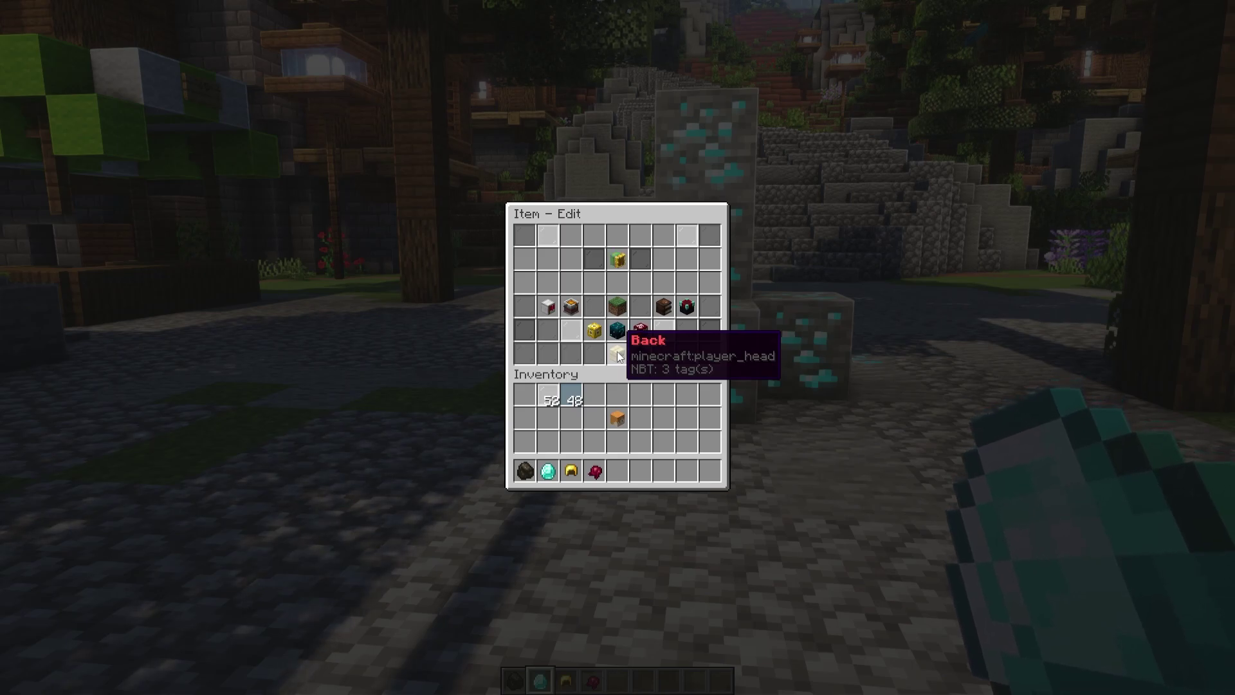
{"action": "left_click", "coordinate": [618, 354]}
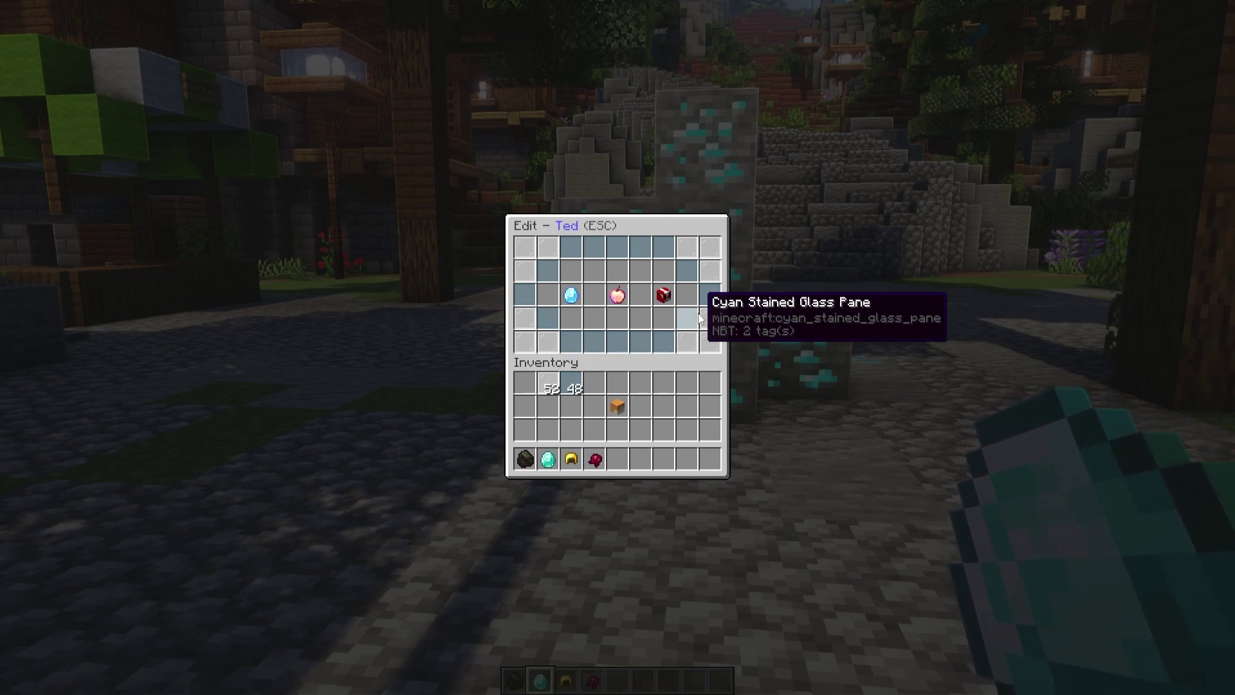
{"action": "key", "text": "Escape"}
{"action": "type", "text": "/gui reload"}
{"action": "key", "text": "Return"}
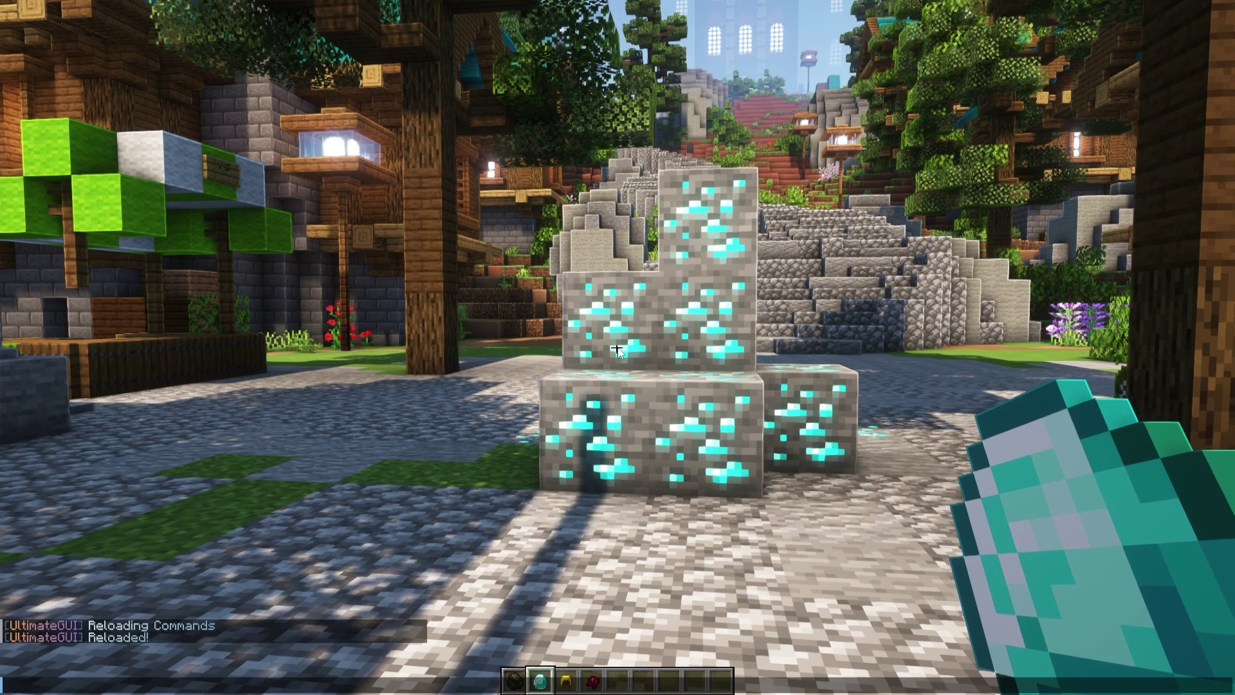
- Close the Ted menu and clear the creative inventory
{"action": "right_click", "coordinate": [617, 349]}
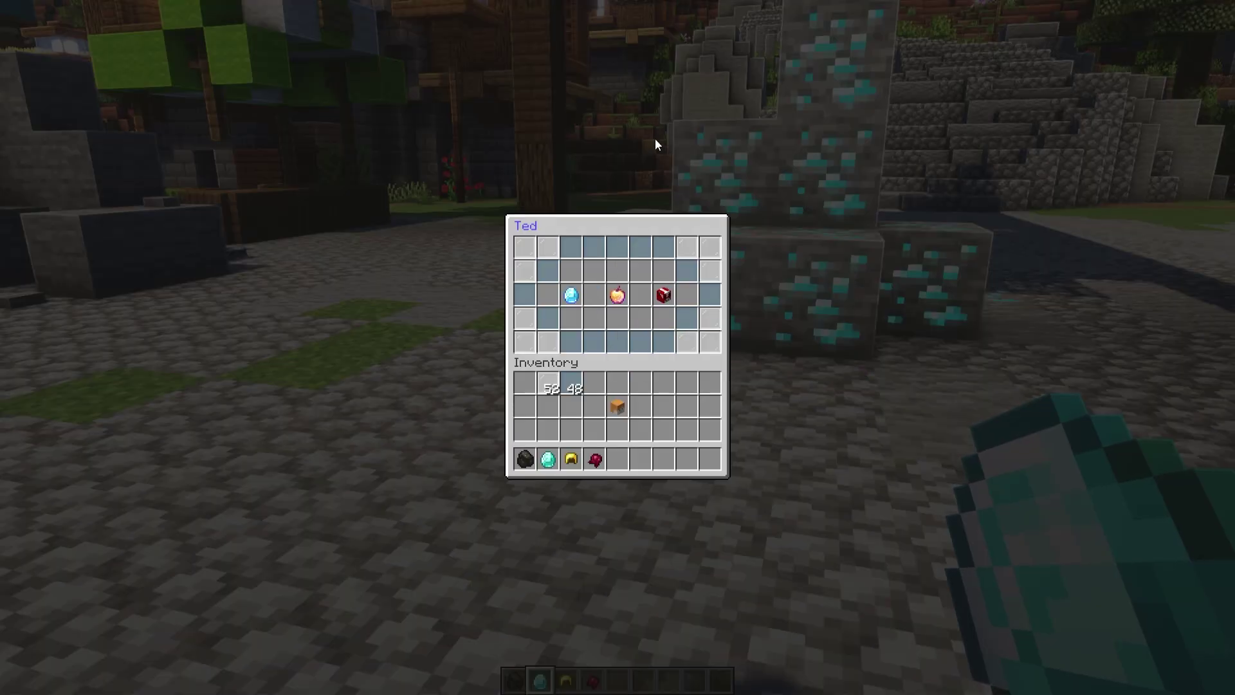
{"action": "key", "text": "Escape"}
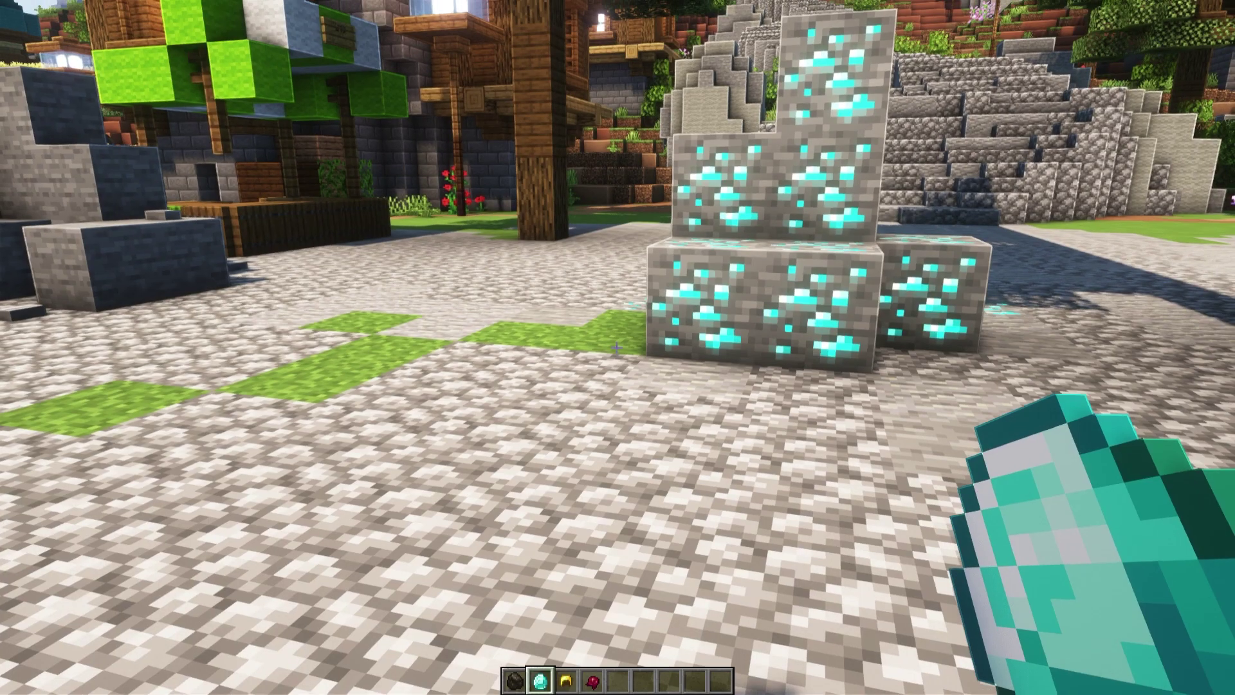
{"action": "key", "text": "e"}
{"action": "left_click", "coordinate": [719, 447]}
- Reopen the Ted menu to watch the carrot animate, then switch to survival mode
{"action": "key", "text": "Escape"}
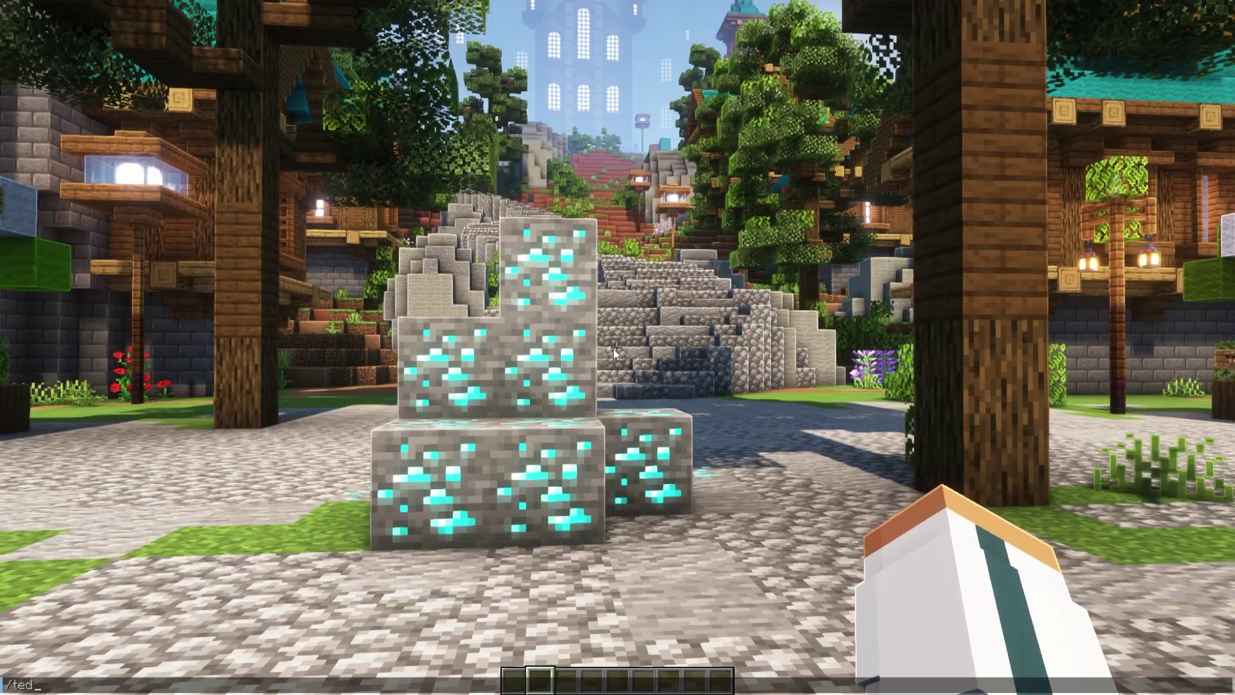
{"action": "right_click", "coordinate": [617, 347]}
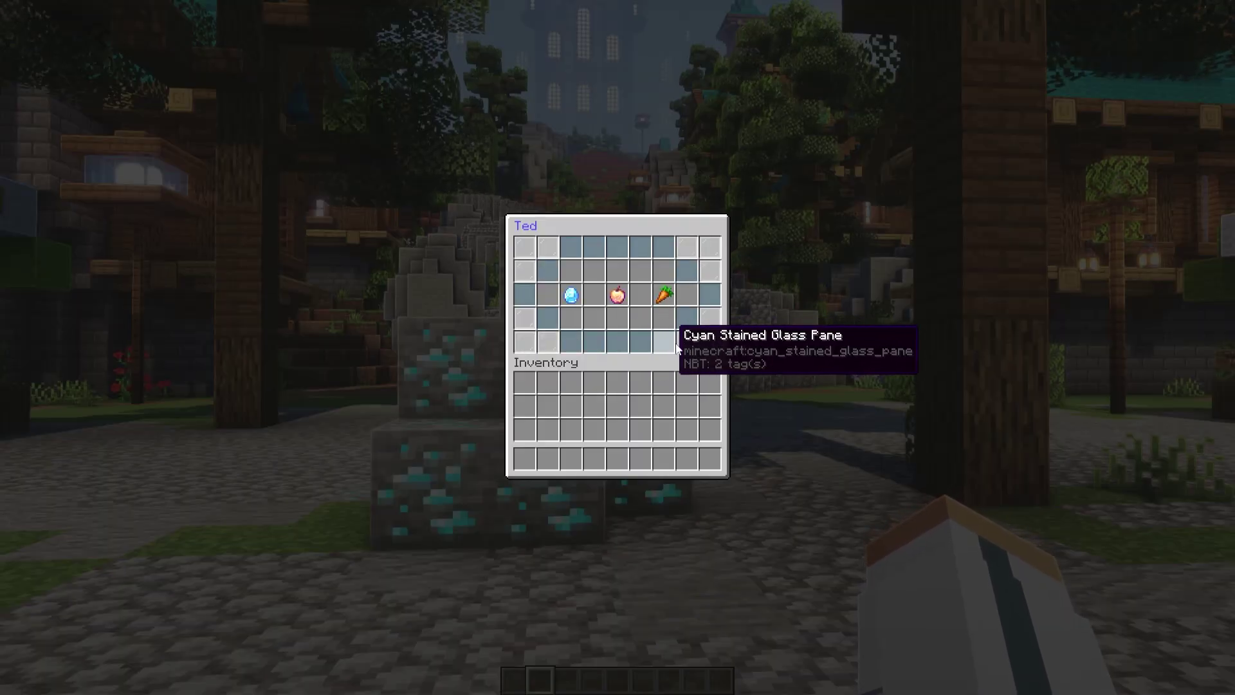
{"action": "left_click", "coordinate": [665, 295]}
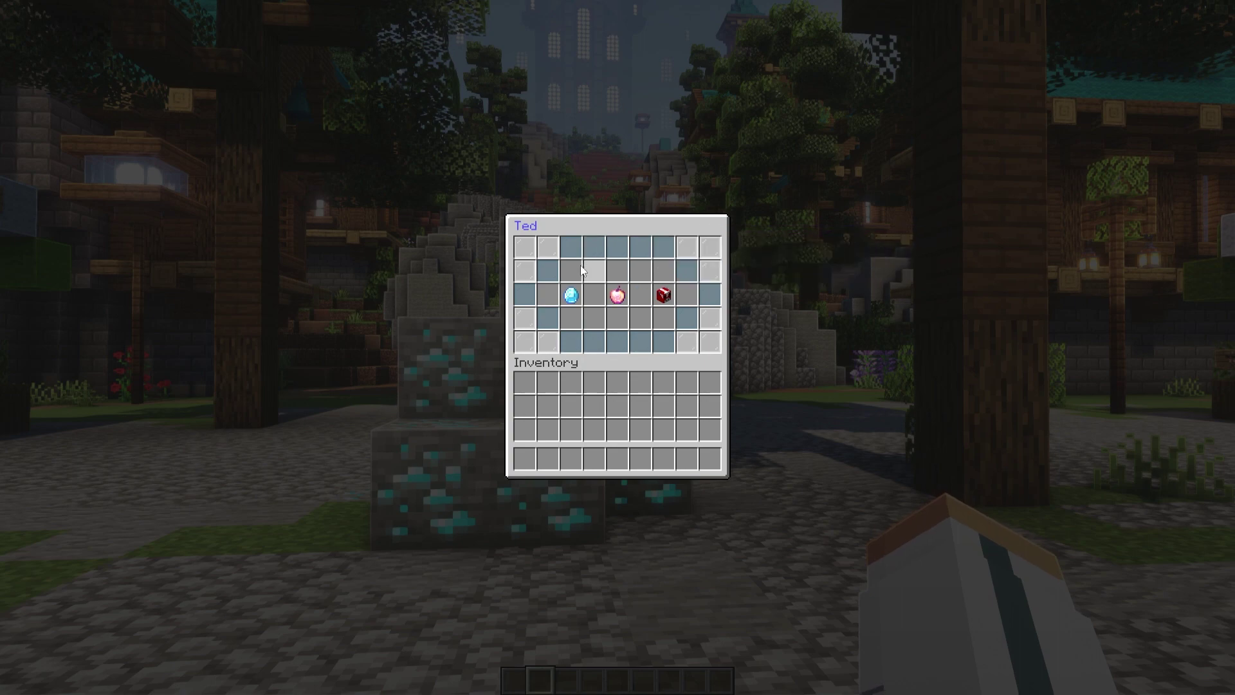
{"action": "key", "text": "Escape"}
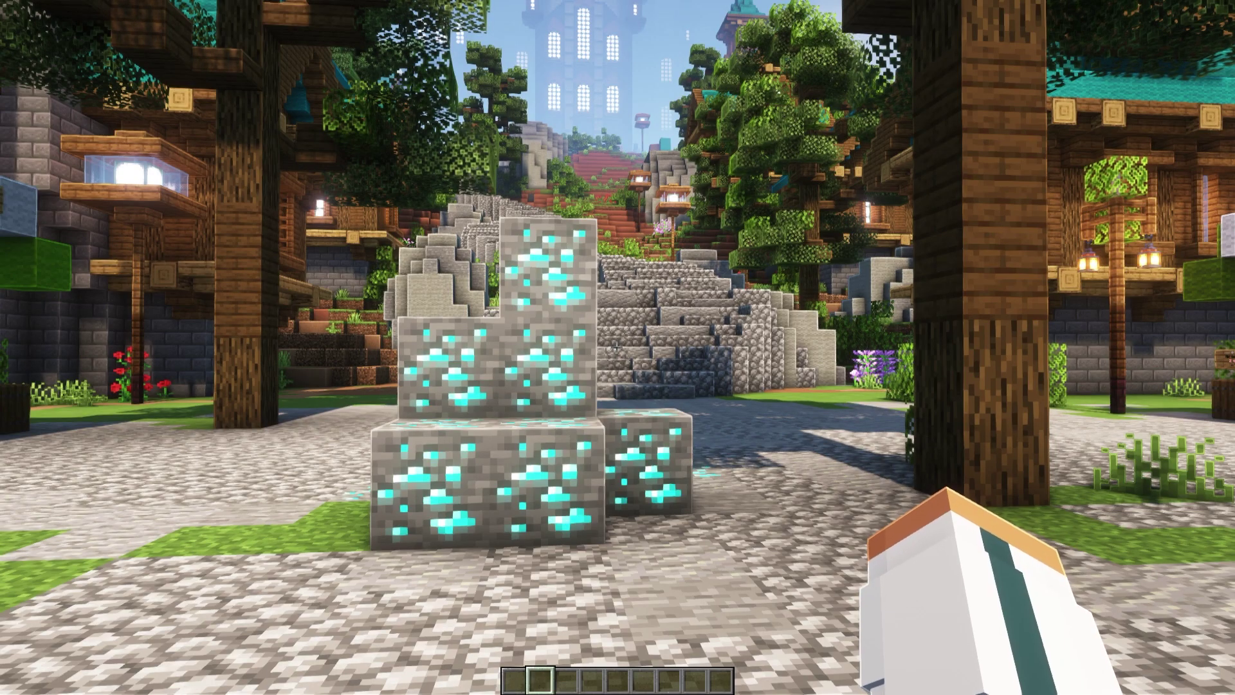
{"action": "key", "text": "s"}
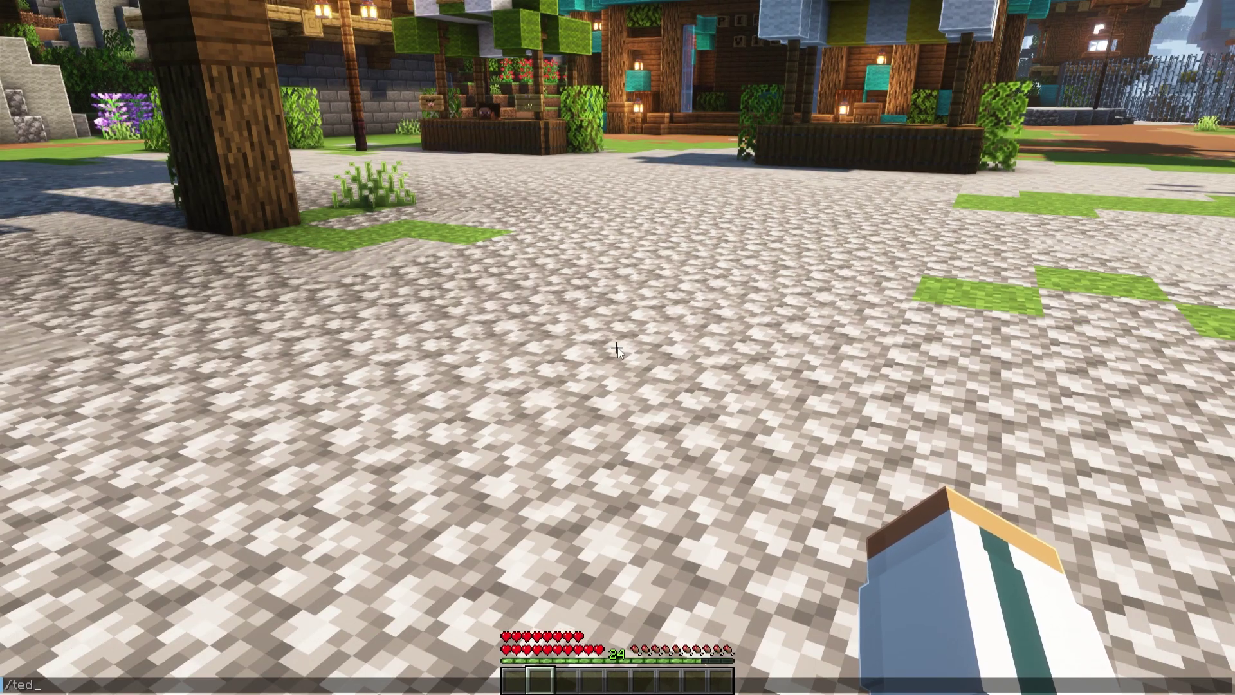
- Open the Ted menu and shift-right-click the golden apple to heal
{"action": "right_click", "coordinate": [617, 348]}
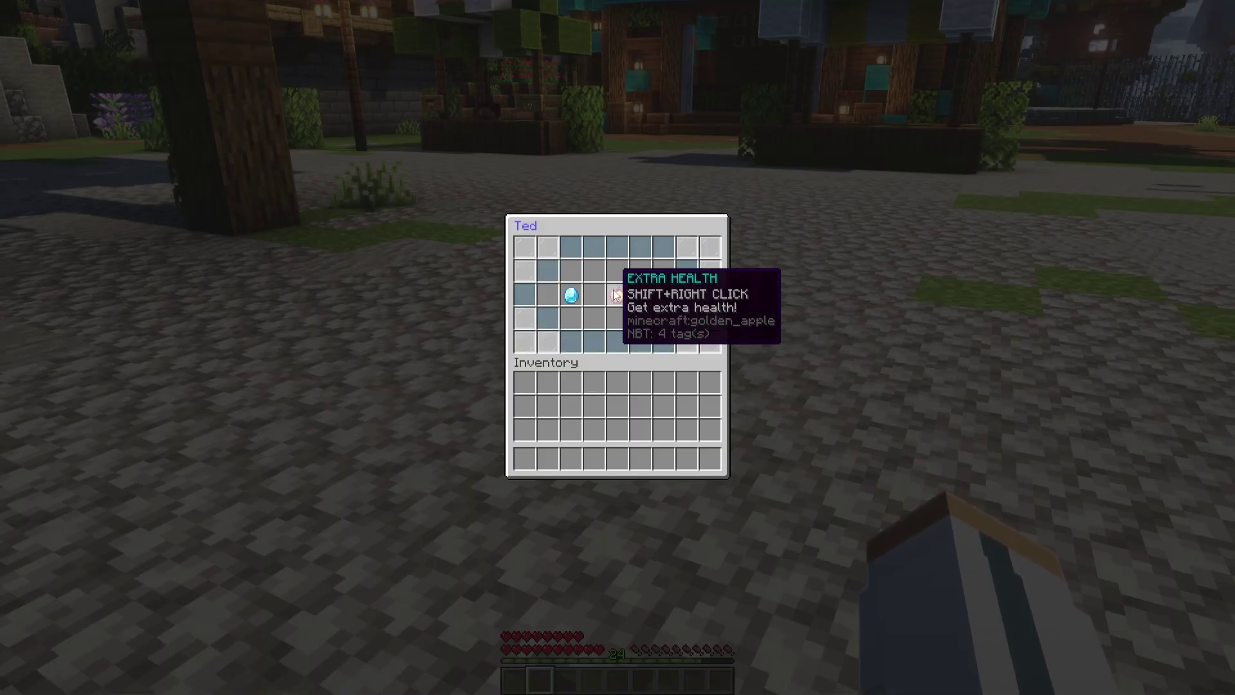
{"action": "right_click", "coordinate": [614, 295], "text": "shift"}
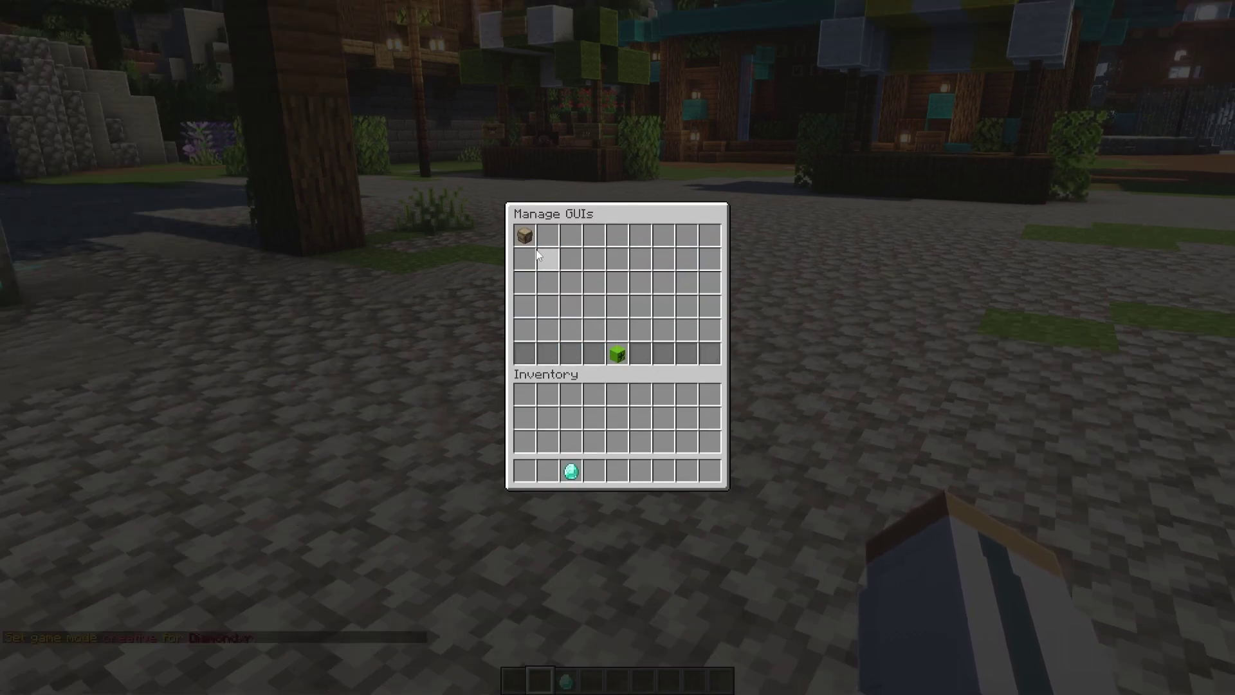
- Create a new click on the diamond item with the Give Item action
{"action": "left_click", "coordinate": [572, 302]}
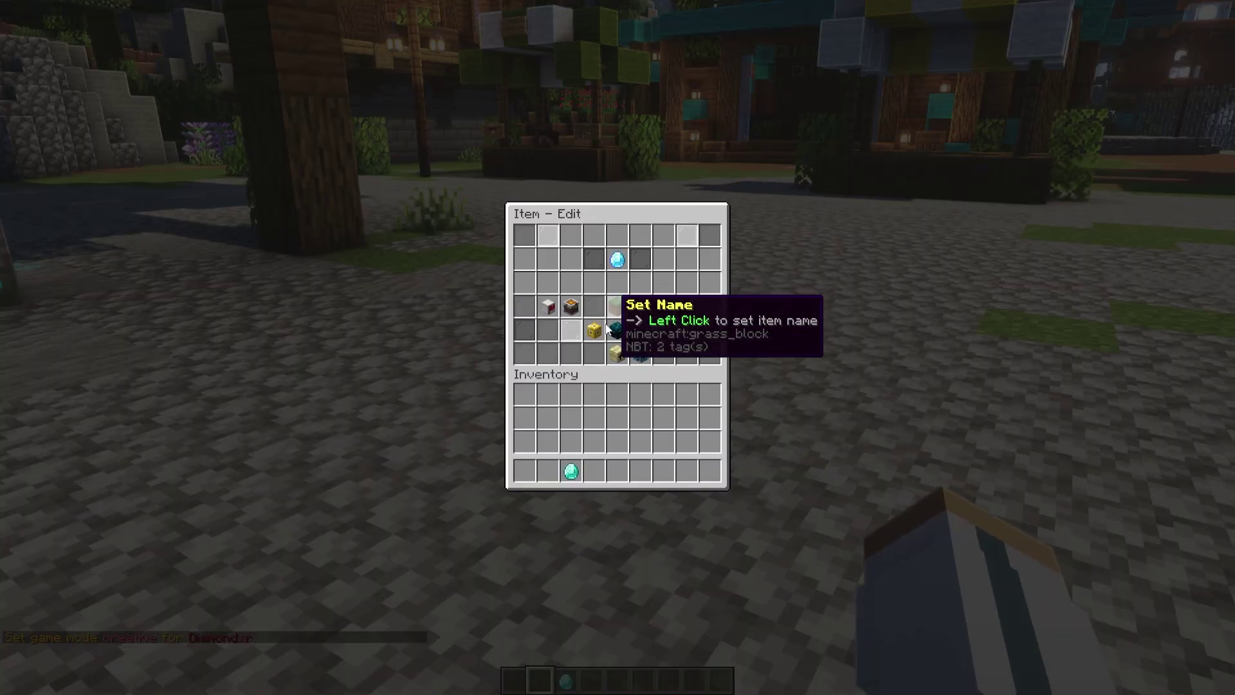
{"action": "left_click", "coordinate": [614, 321]}
{"action": "left_click", "coordinate": [549, 291]}
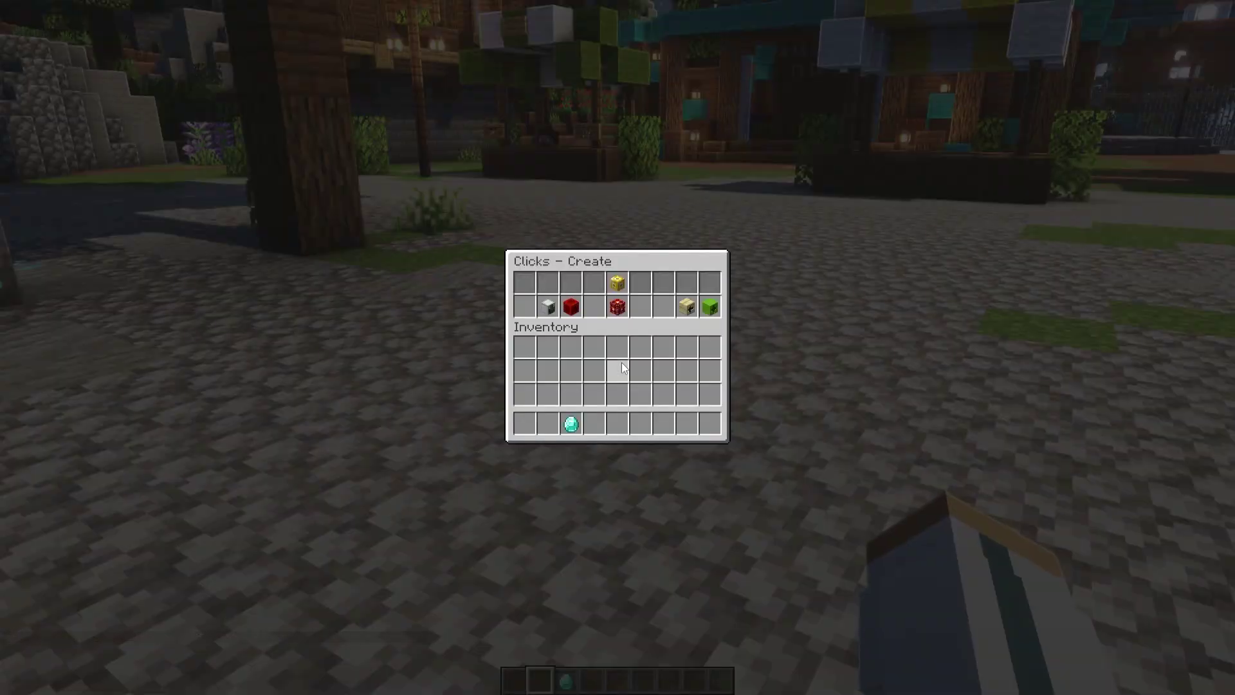
{"action": "left_click", "coordinate": [611, 311]}
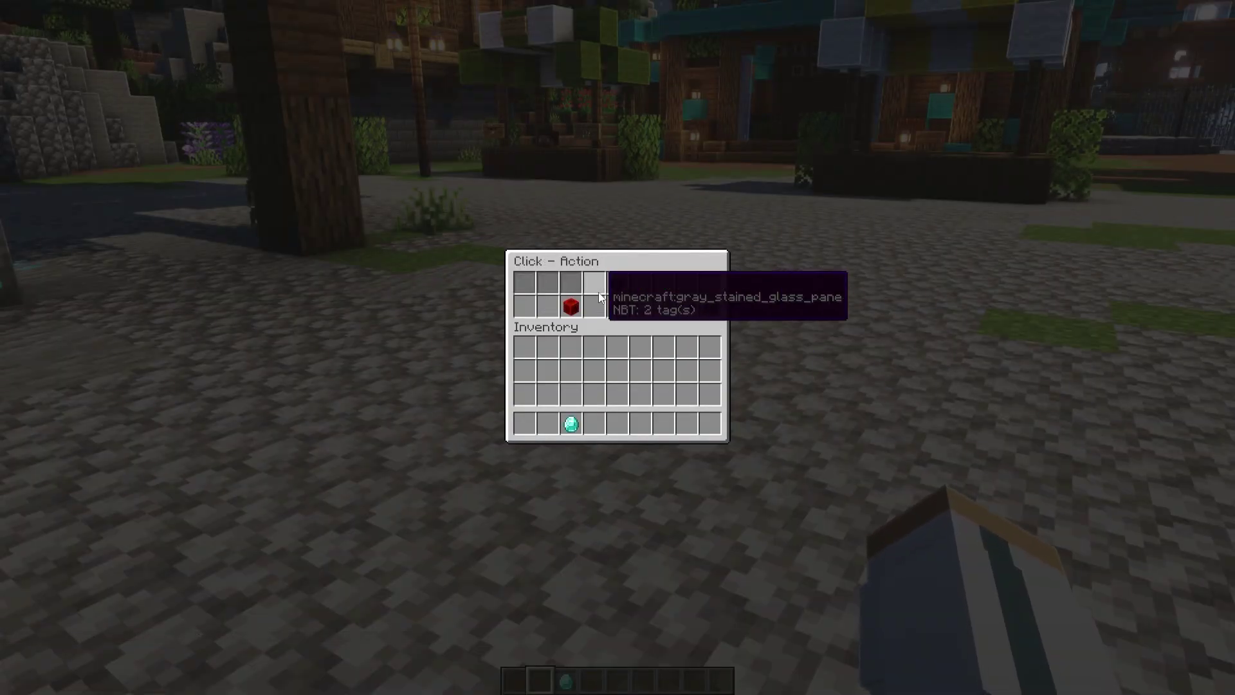
{"action": "left_click", "coordinate": [625, 287]}
- Set a diamond as the given item, save the click, and leave the editor
{"action": "left_click", "coordinate": [570, 425]}
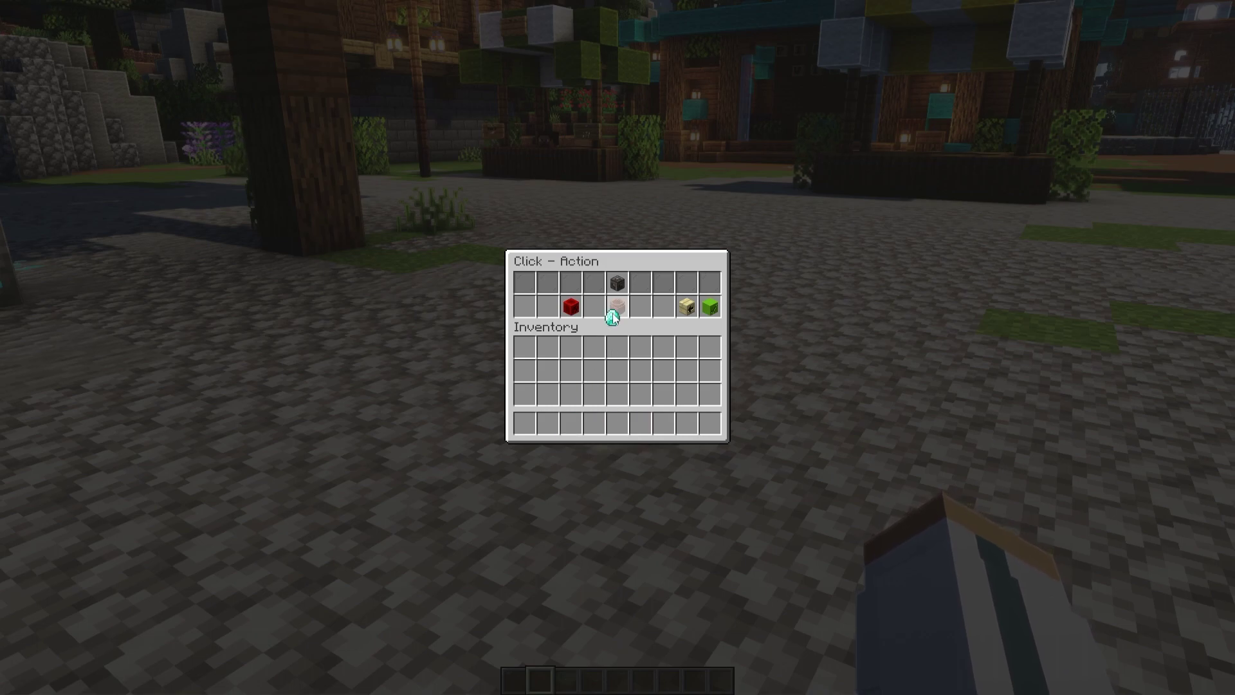
{"action": "left_click", "coordinate": [618, 348]}
{"action": "left_click", "coordinate": [620, 308]}
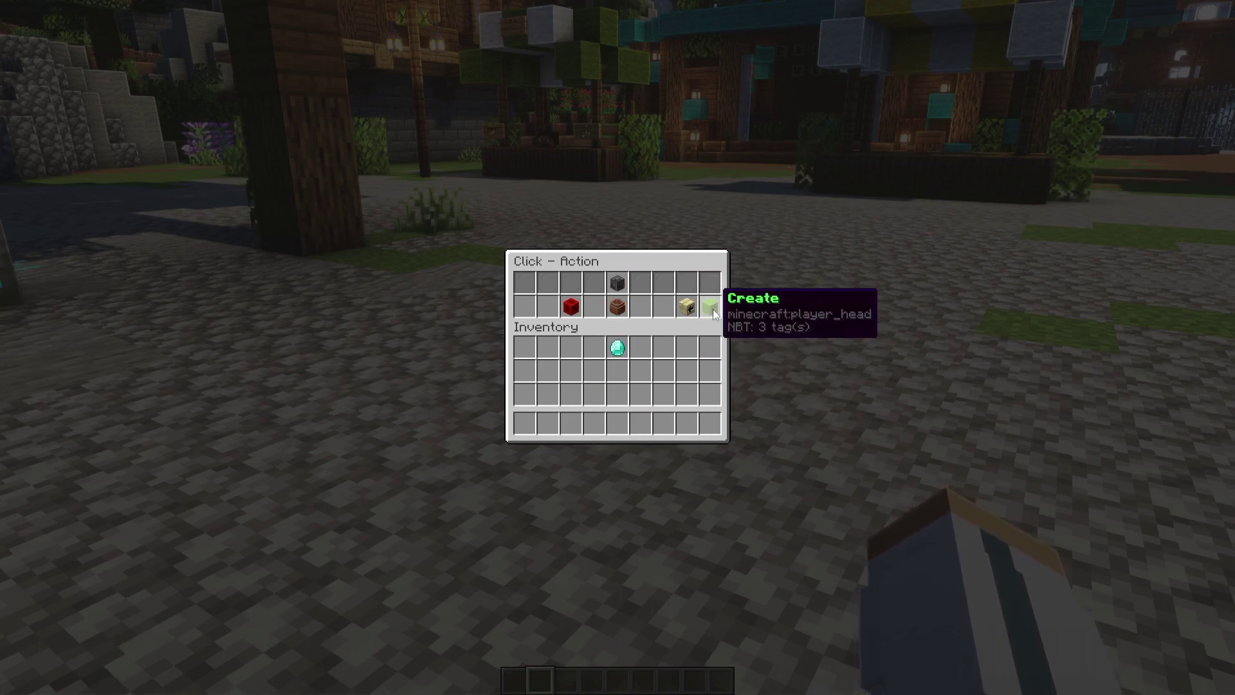
{"action": "left_click", "coordinate": [712, 309]}
{"action": "left_click", "coordinate": [713, 309]}
{"action": "key", "text": "Escape"}
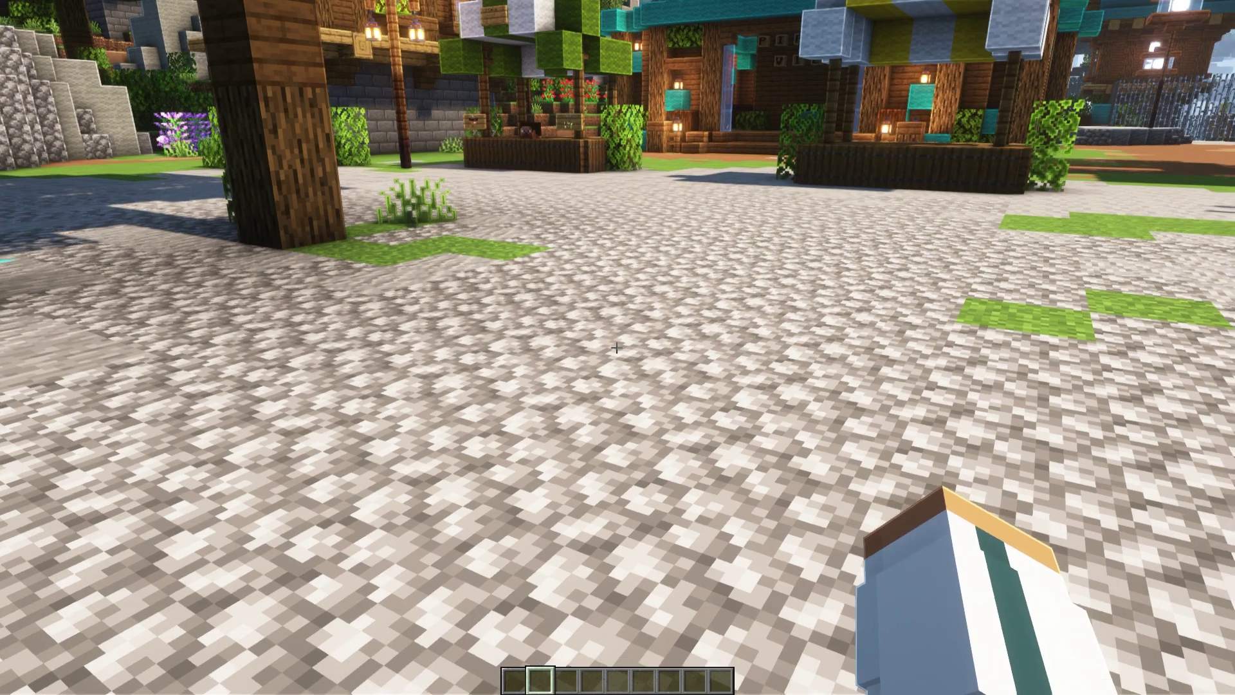
- Open the Ted menu with /ted and take free diamonds from the diamond three times
{"action": "type", "text": "/ted"}
{"action": "key", "text": "Return"}
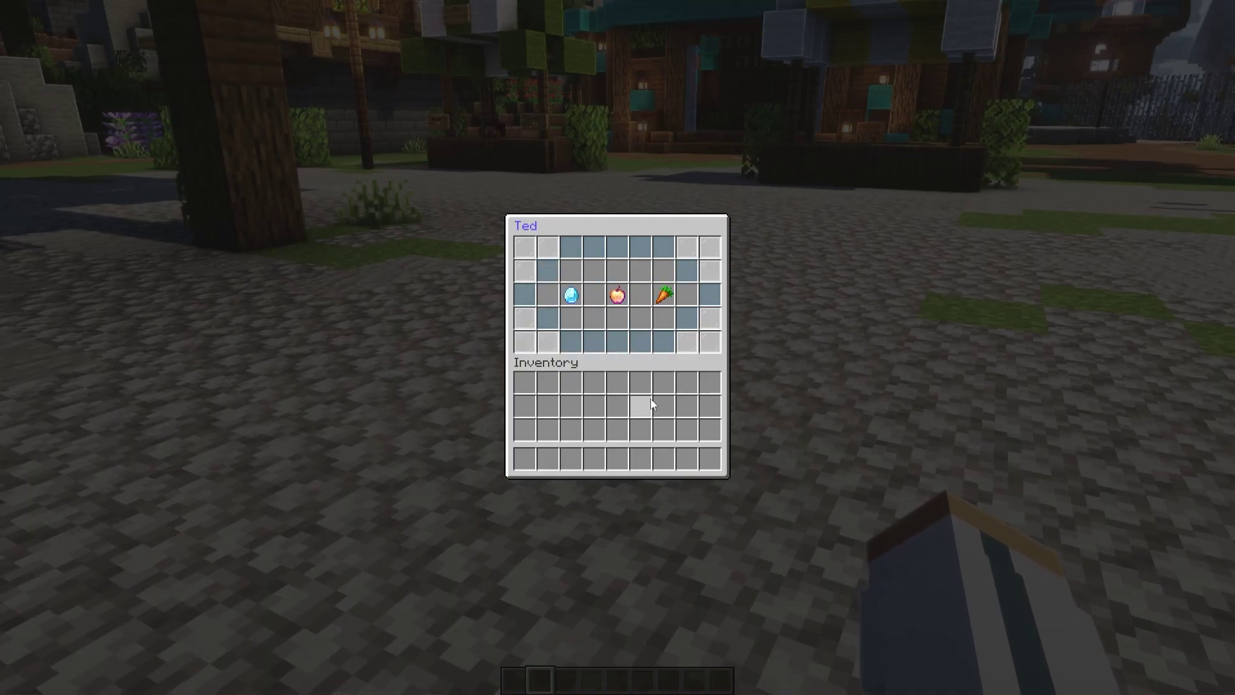
{"action": "left_click", "coordinate": [572, 297]}
{"action": "left_click", "coordinate": [575, 298]}
{"action": "left_click", "coordinate": [575, 299]}
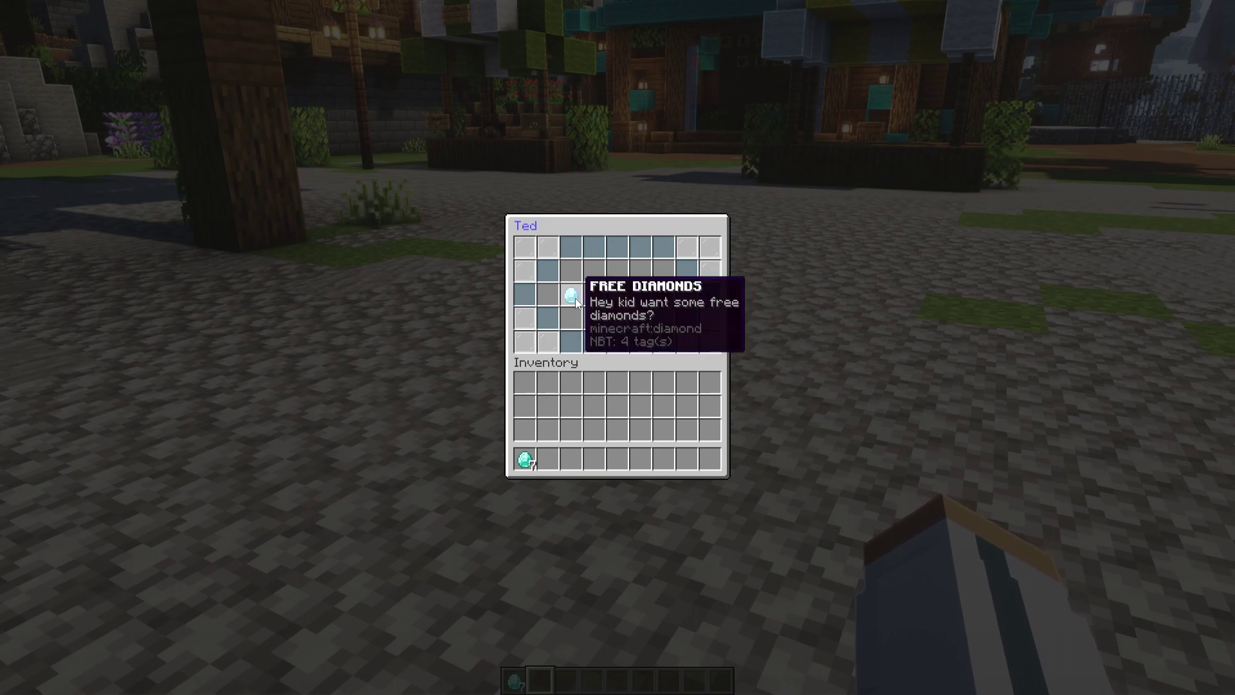
{"action": "left_click", "coordinate": [575, 298]}
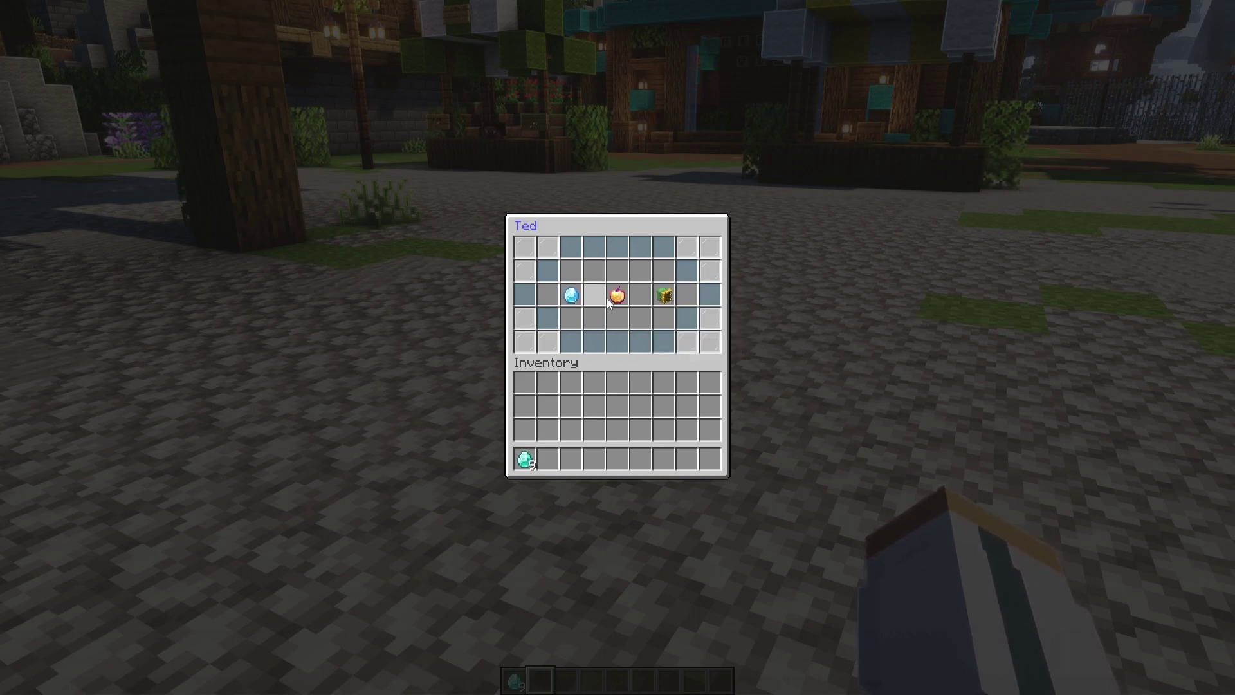
- Heal the player four times with the golden apple, then close the Ted menu
{"action": "right_click", "coordinate": [614, 297], "text": "shift"}
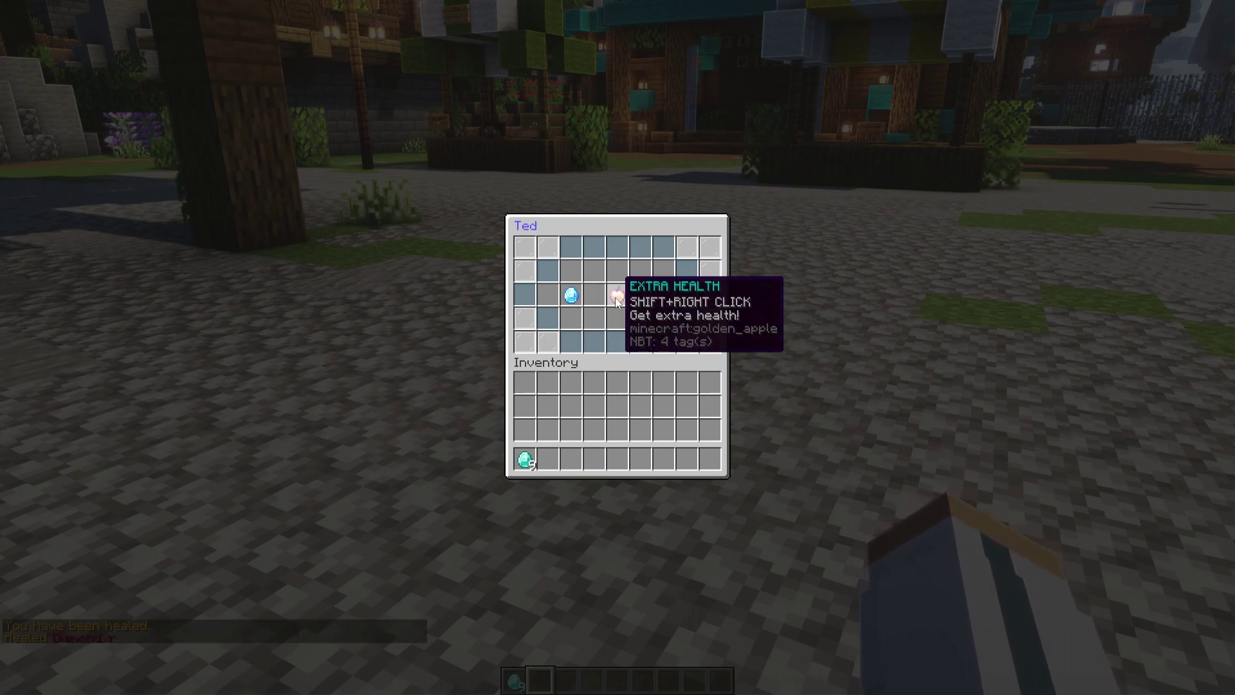
{"action": "right_click", "coordinate": [619, 303], "text": "shift"}
{"action": "right_click", "coordinate": [619, 303], "text": "shift"}
{"action": "right_click", "coordinate": [620, 303], "text": "shift"}
{"action": "right_click", "coordinate": [620, 302], "text": "shift"}
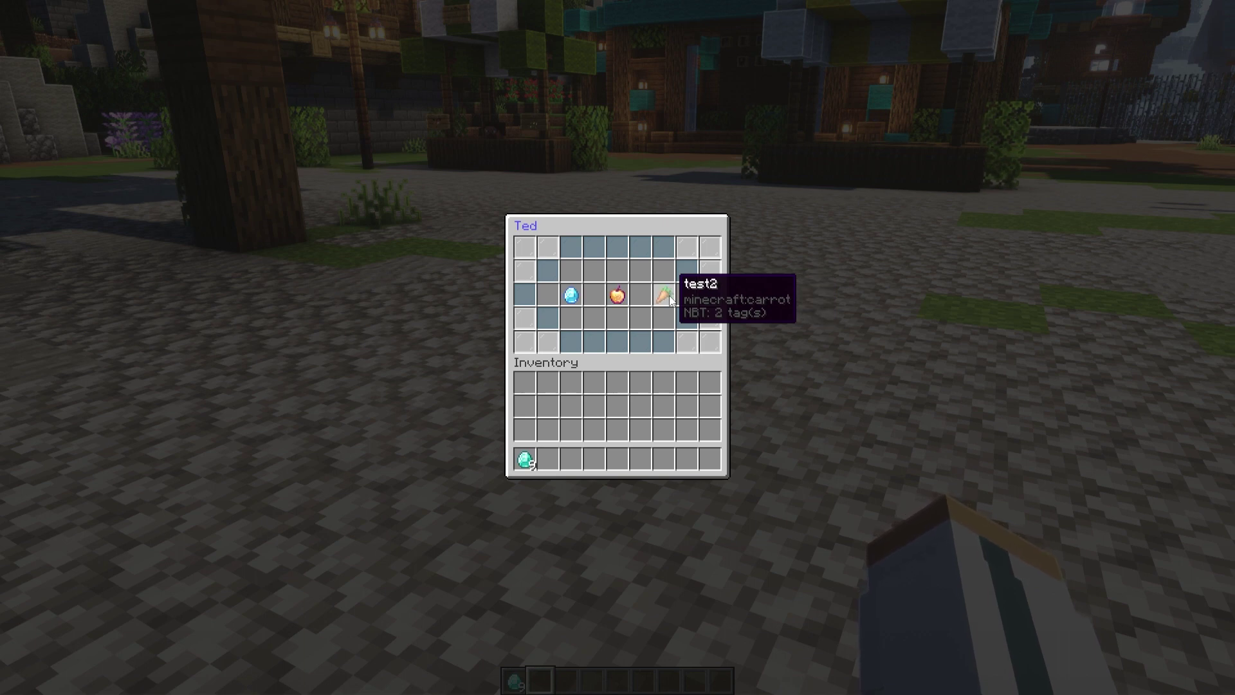
{"action": "key", "text": "Escape"}
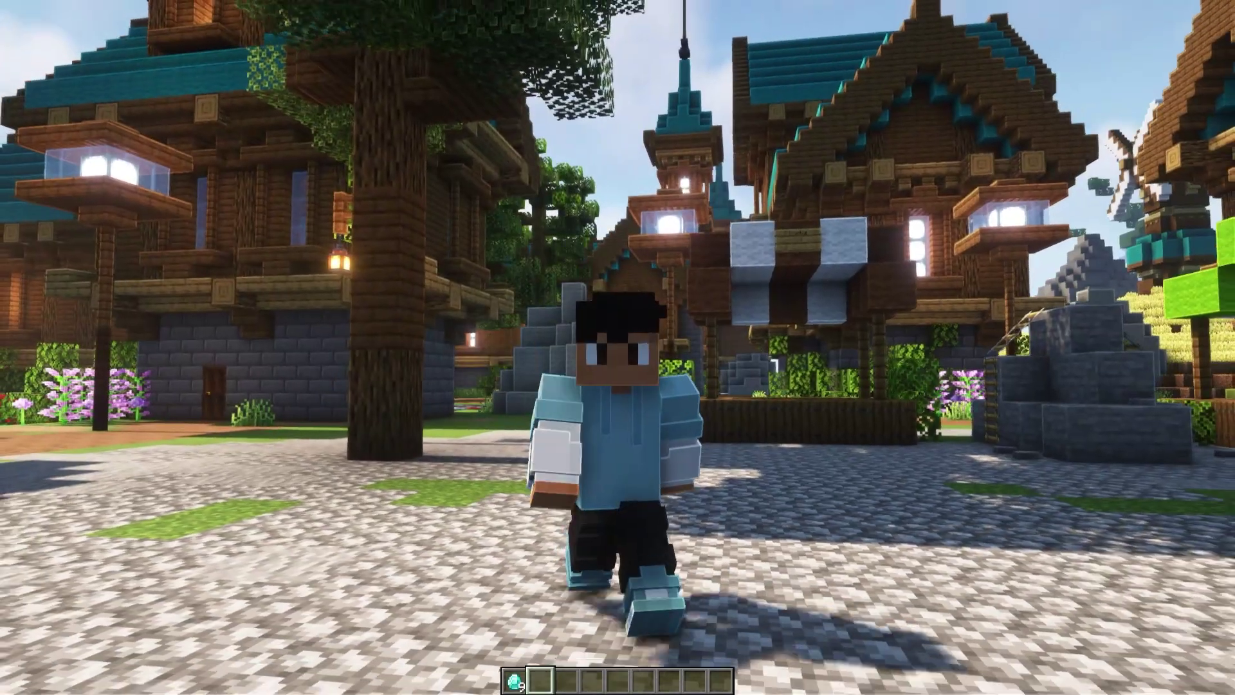